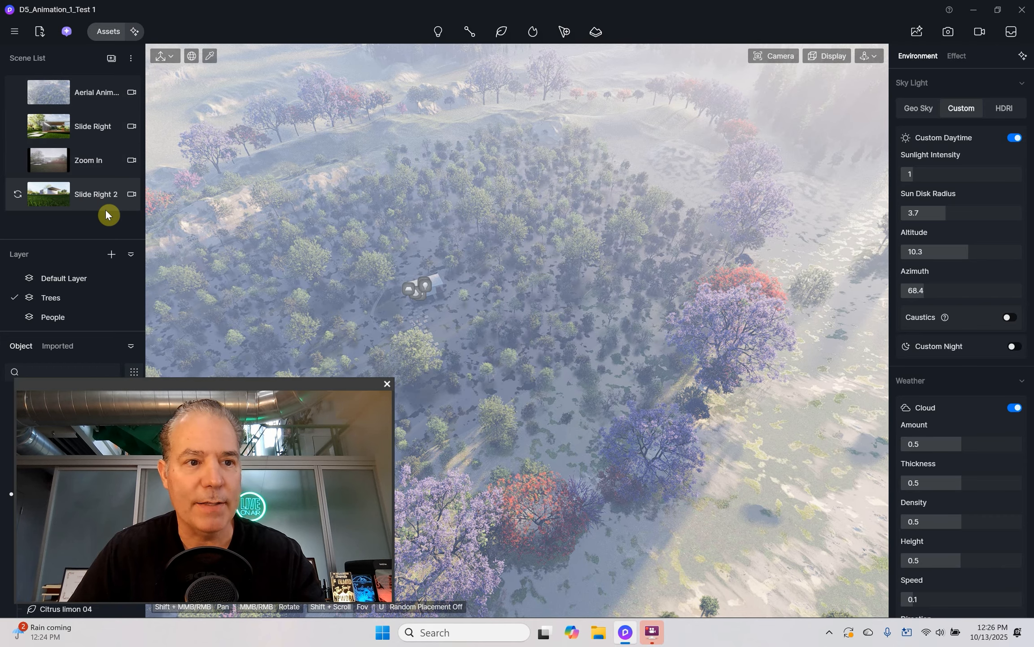
Step: Activate the Zoom In scene and review its LUT and post-processing effect settings
click(89, 166)
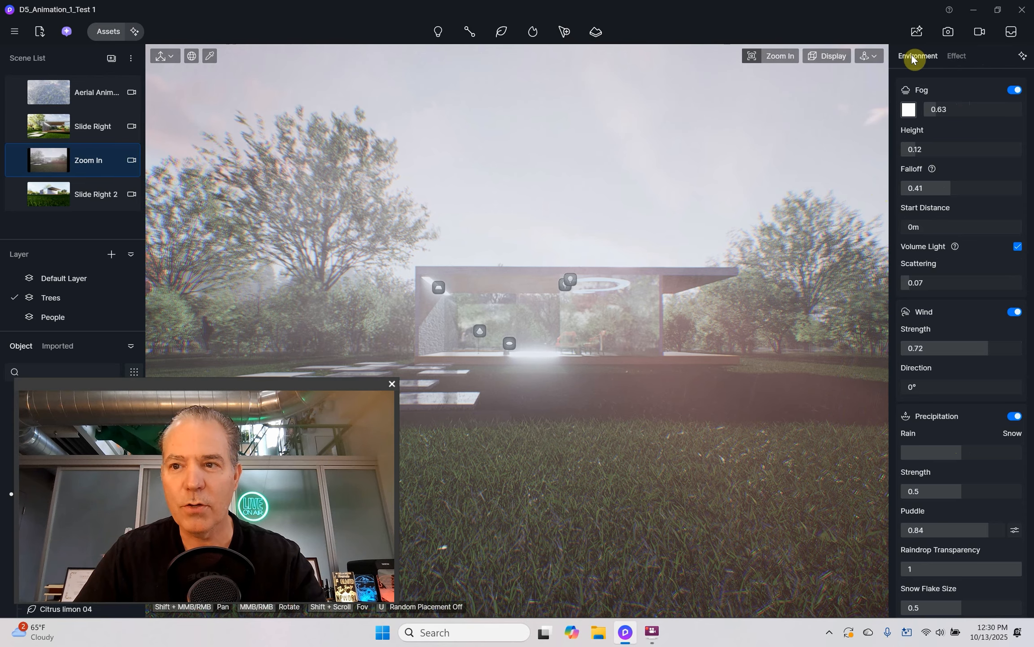
click(966, 55)
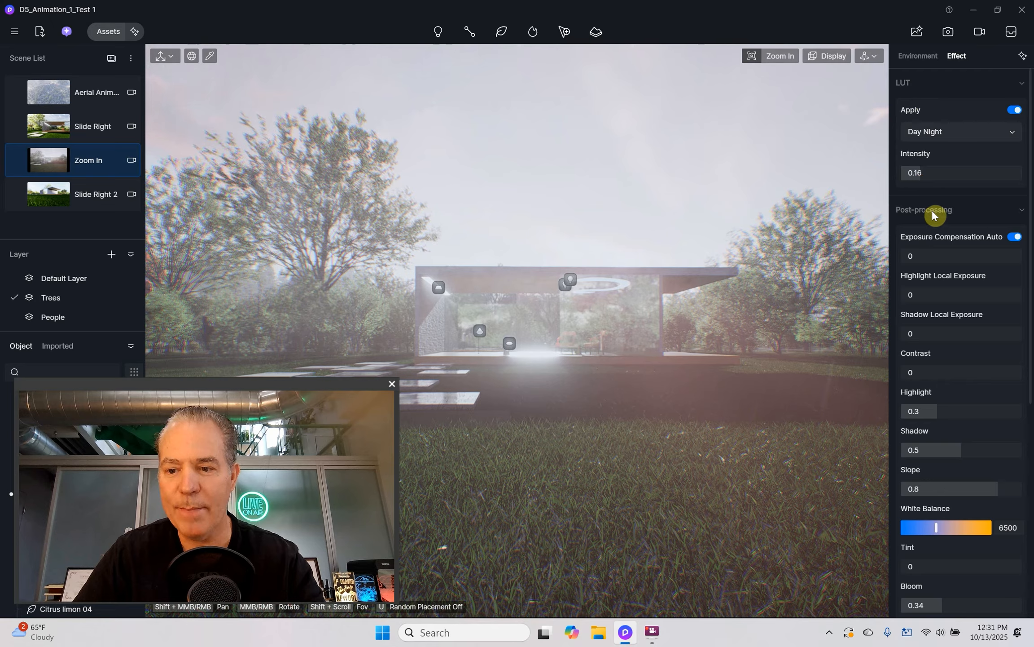
scroll(966, 385, down, 6)
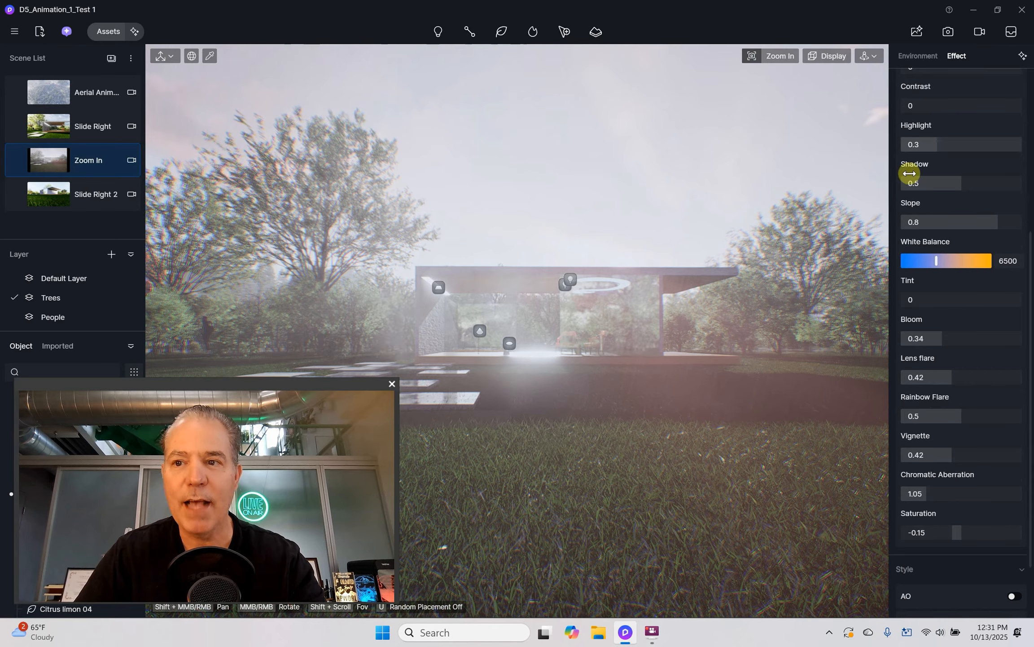
Step: Switch to video creation mode, then add a new clip to the clip list and select it
click(981, 36)
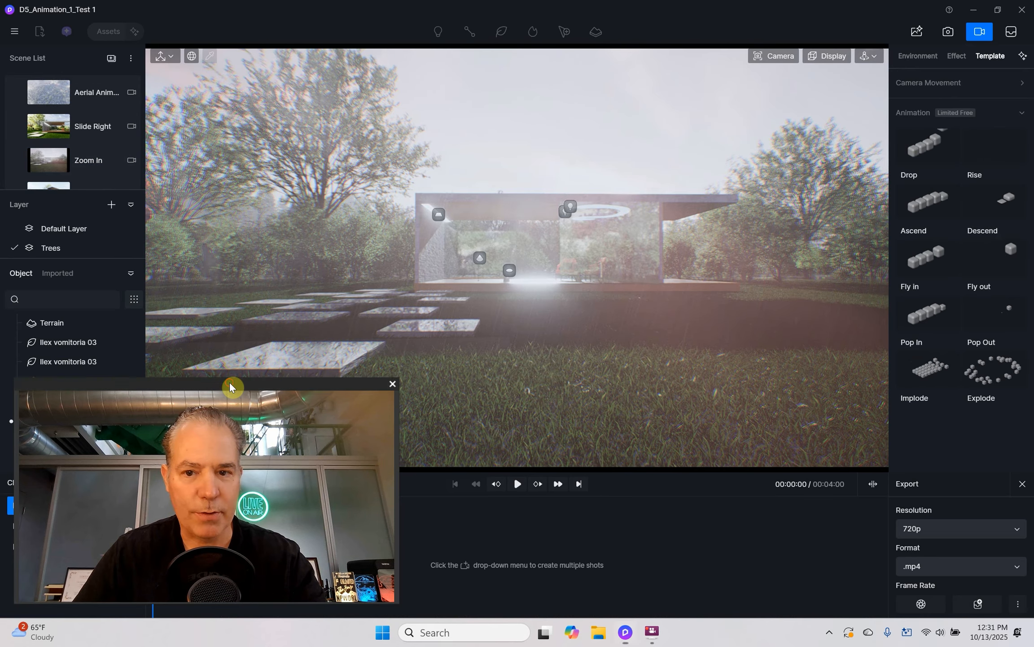
drag(230, 385, 719, 385)
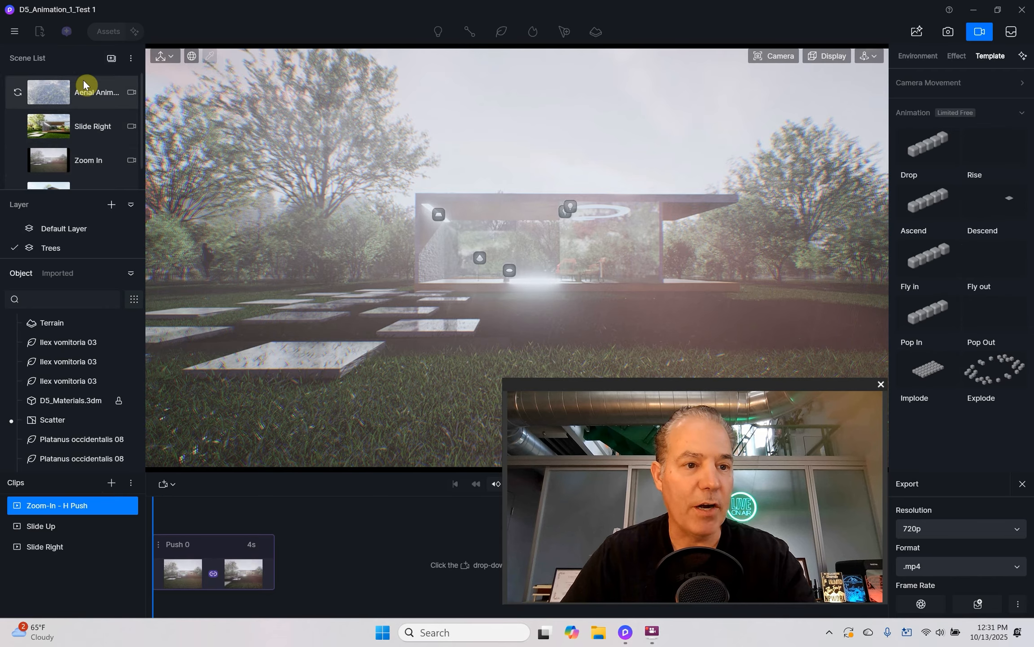
scroll(88, 146, down, 1)
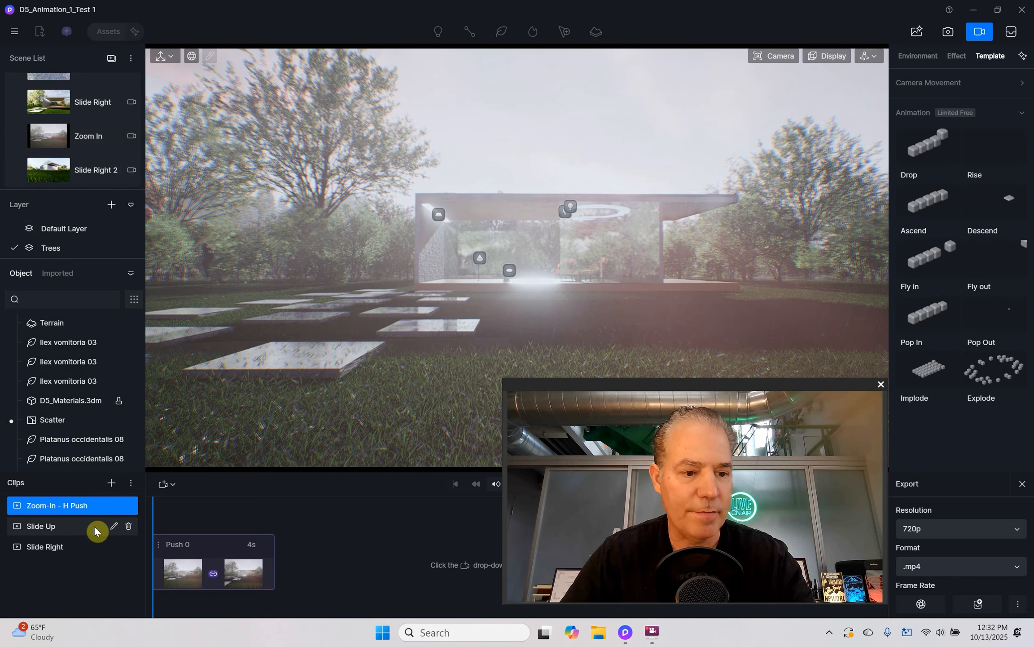
click(110, 483)
click(47, 568)
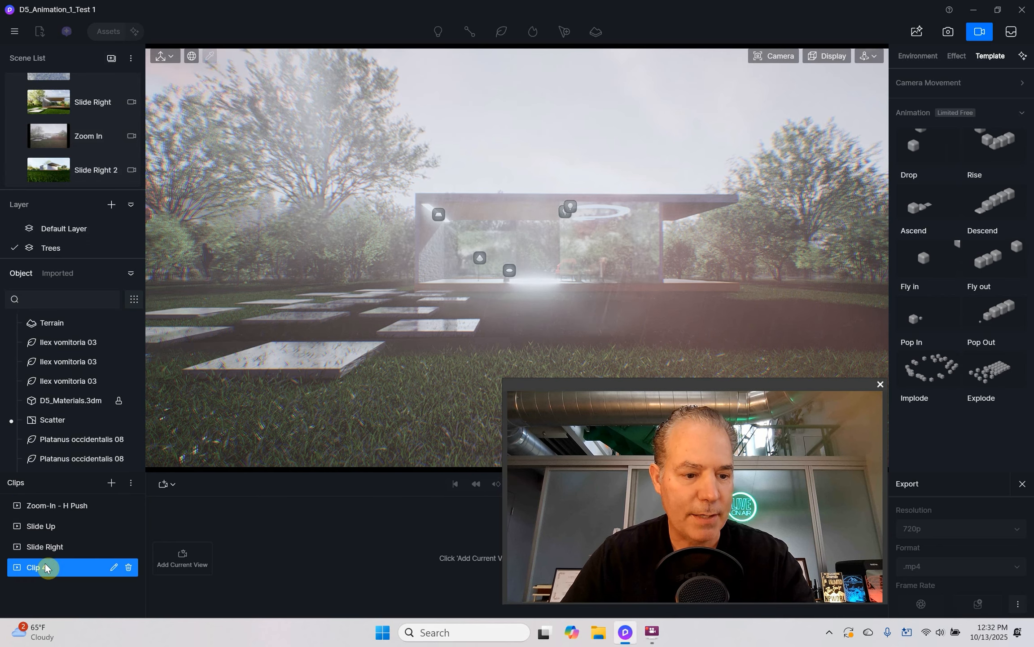
Step: Rename the new clip as "Zoom_In -H Push 2"
click(112, 568)
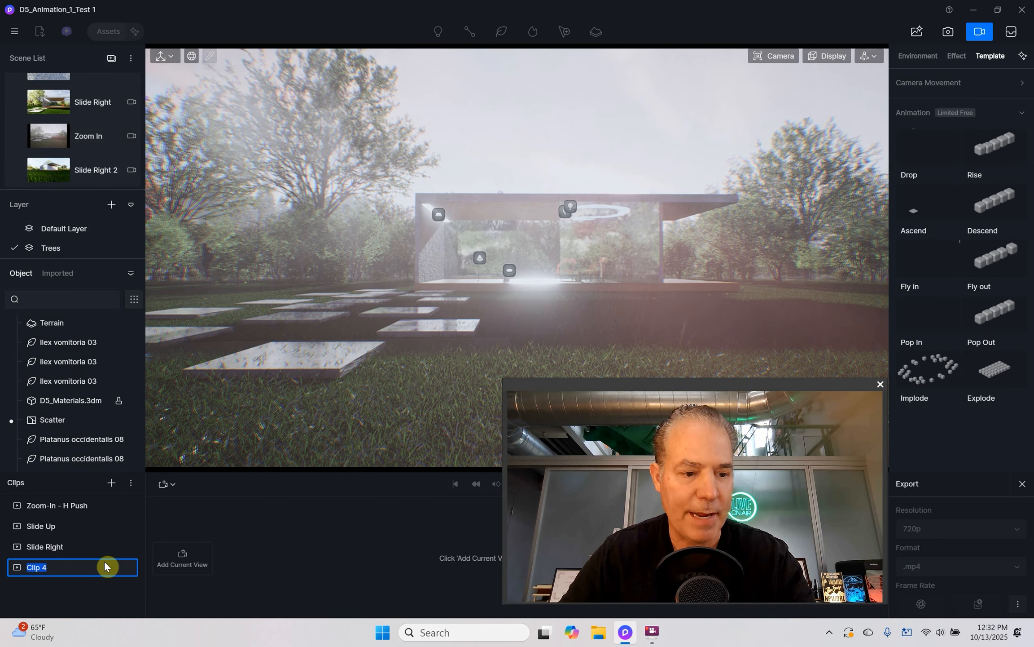
text(Z)
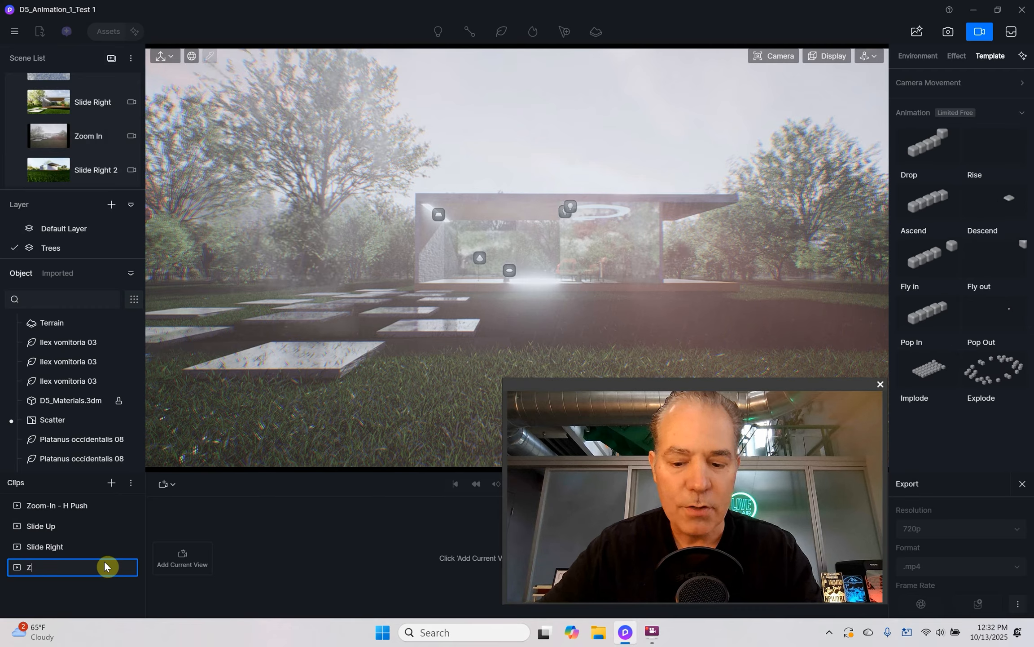
text(oom In)
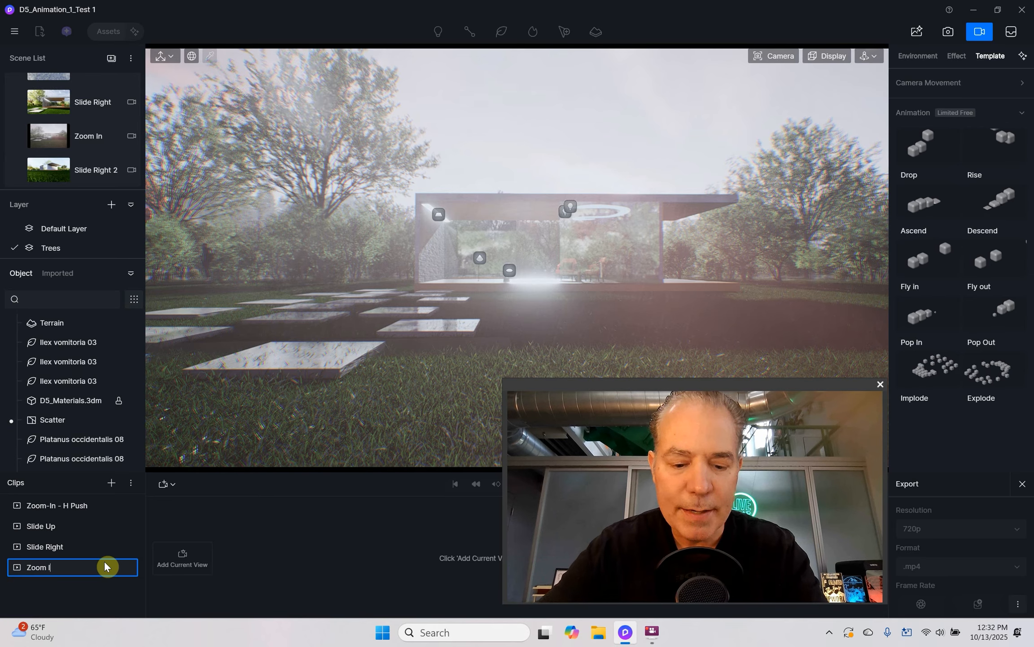
key(BackSpace)
key(BackSpace)
key(BackSpace)
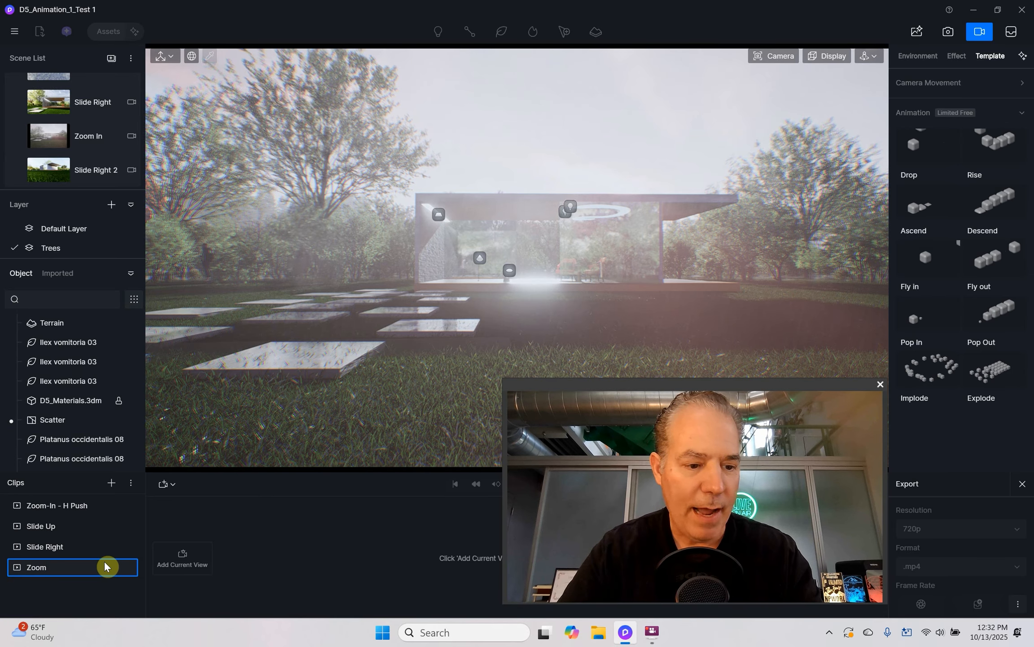
text(_In)
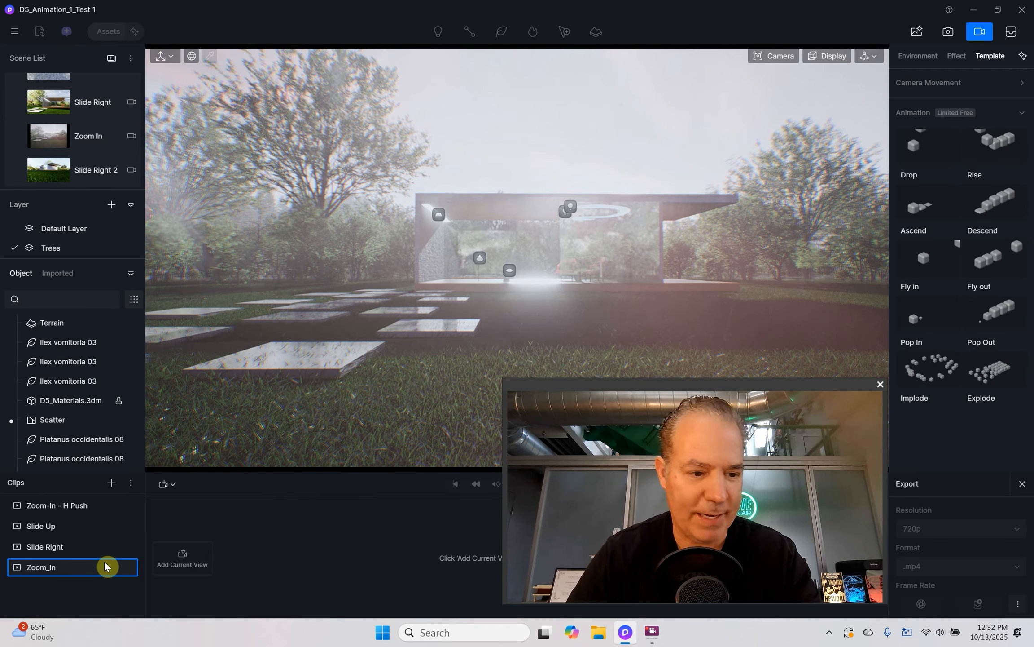
text(-H)
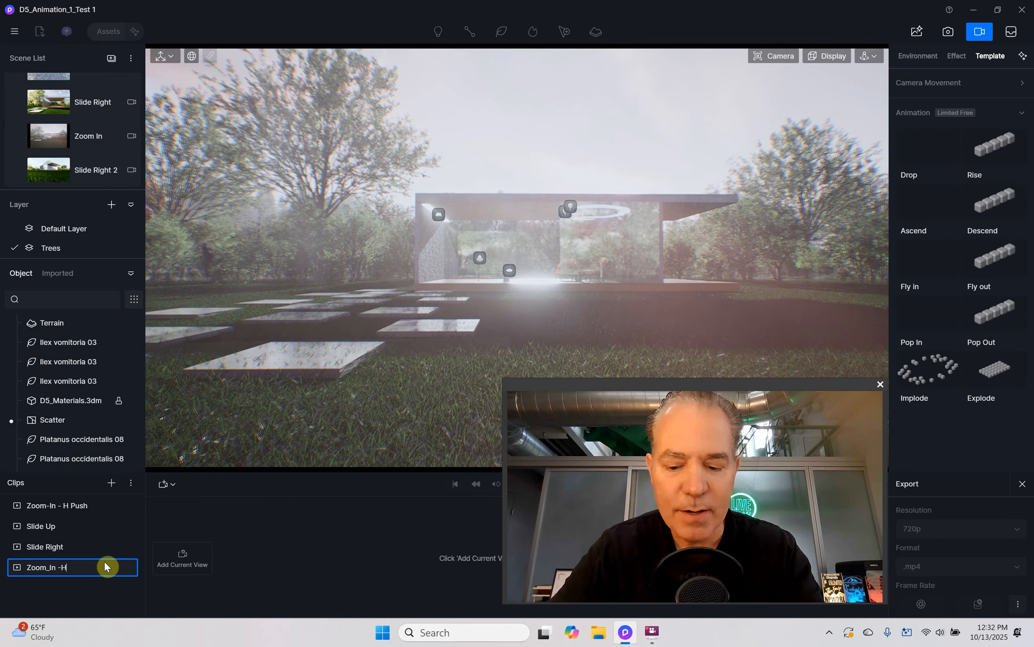
text( Push 2)
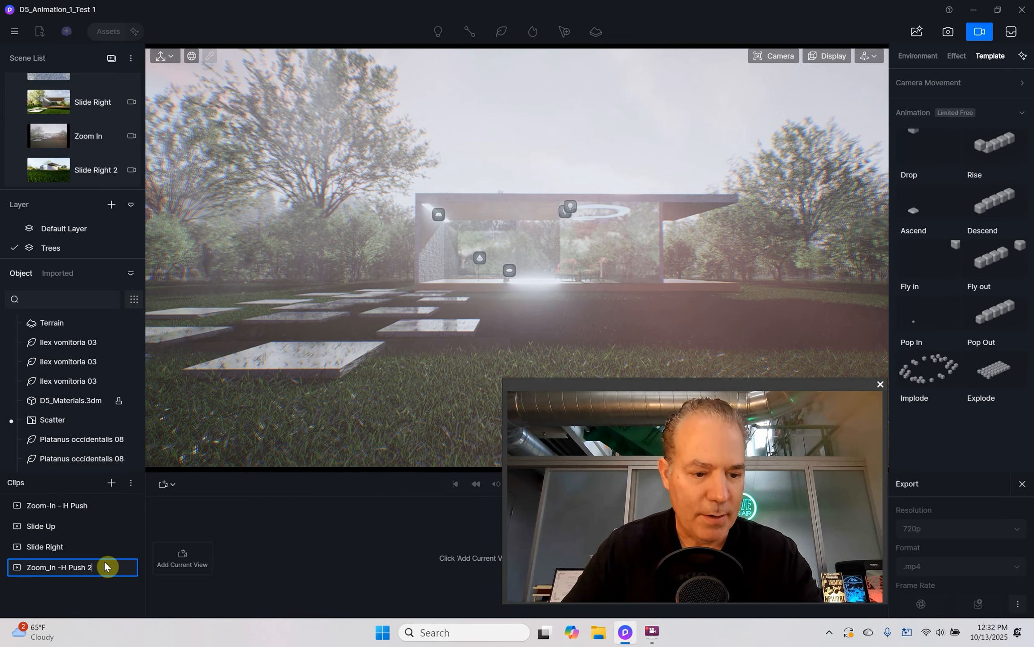
key(Return)
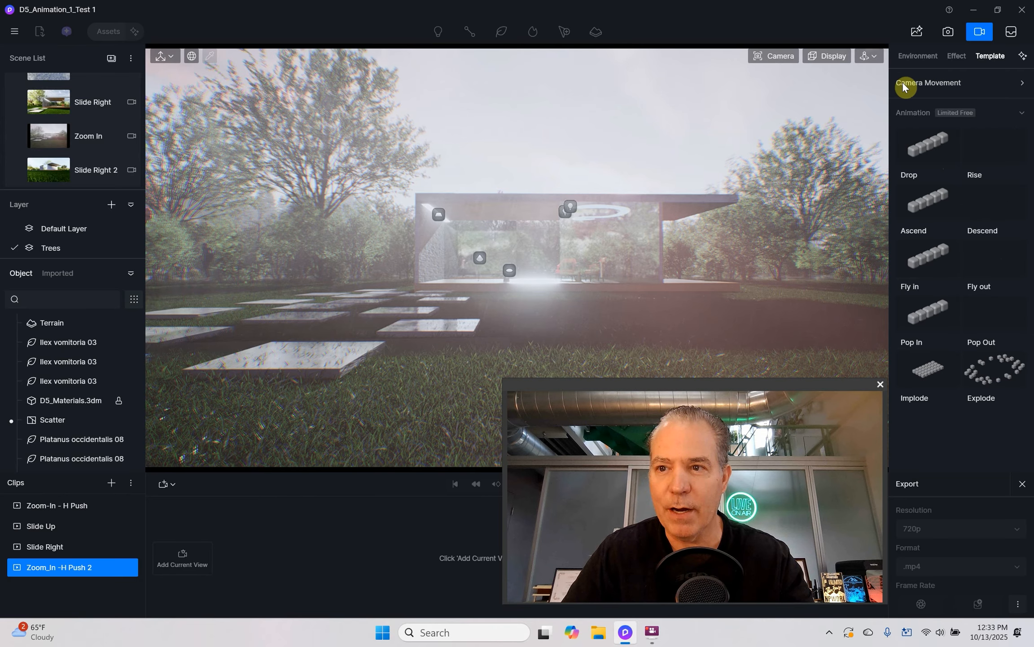
Step: Add a Horizontal Pull camera movement to the clip and set its duration to 4 seconds
click(1023, 86)
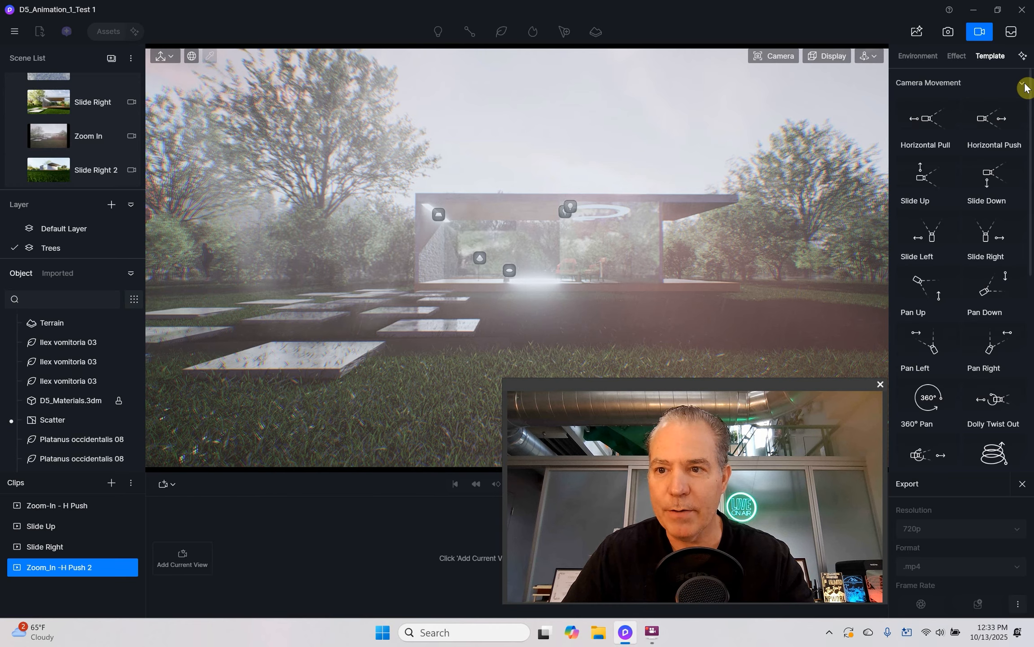
click(932, 126)
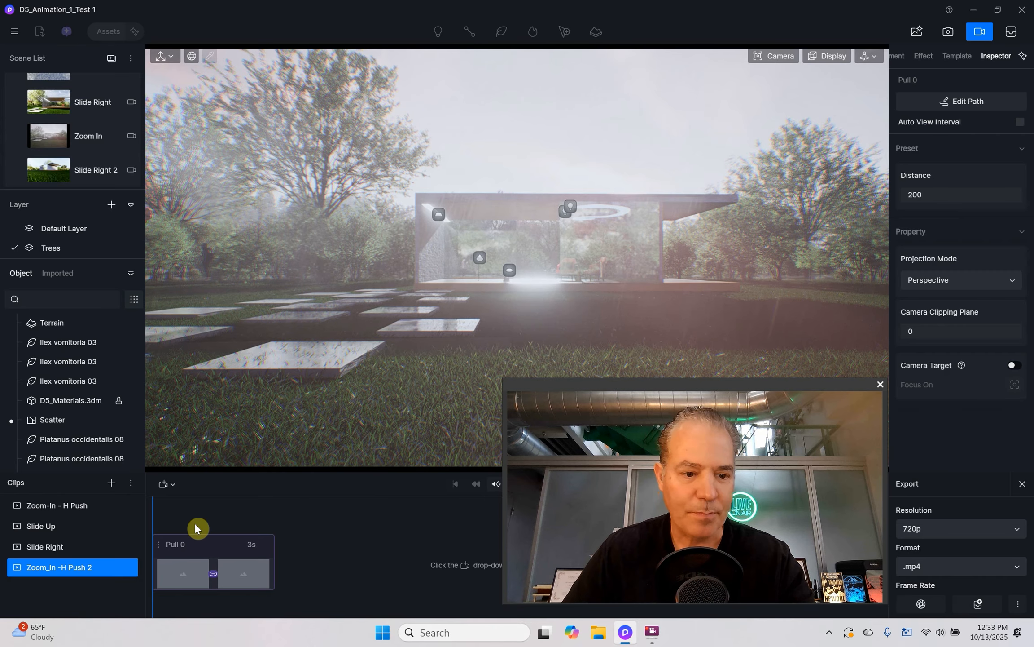
click(179, 576)
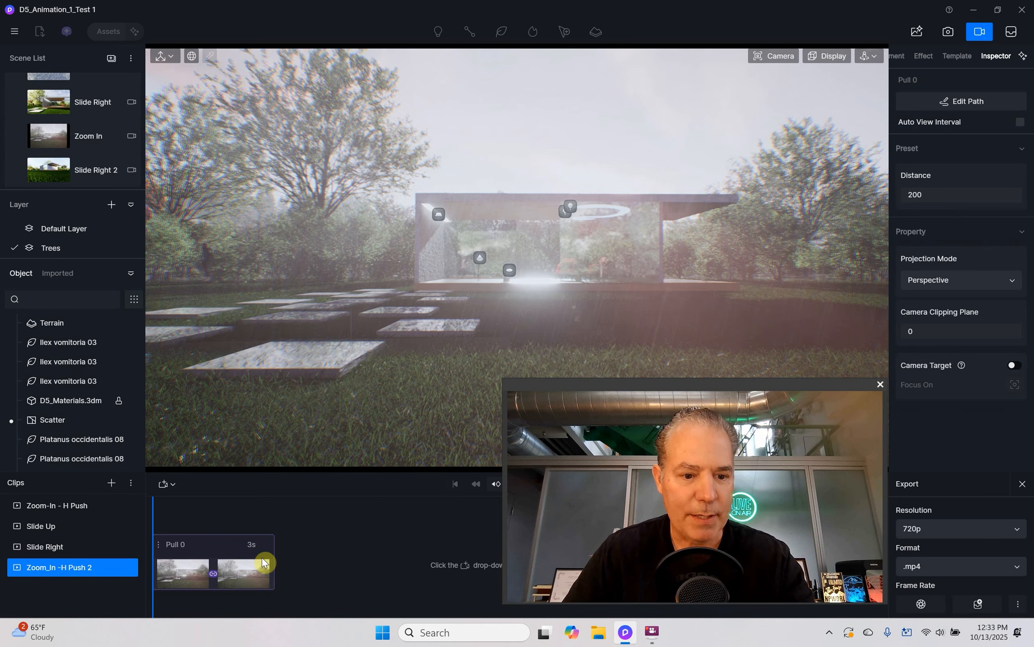
mouse_move(238, 589)
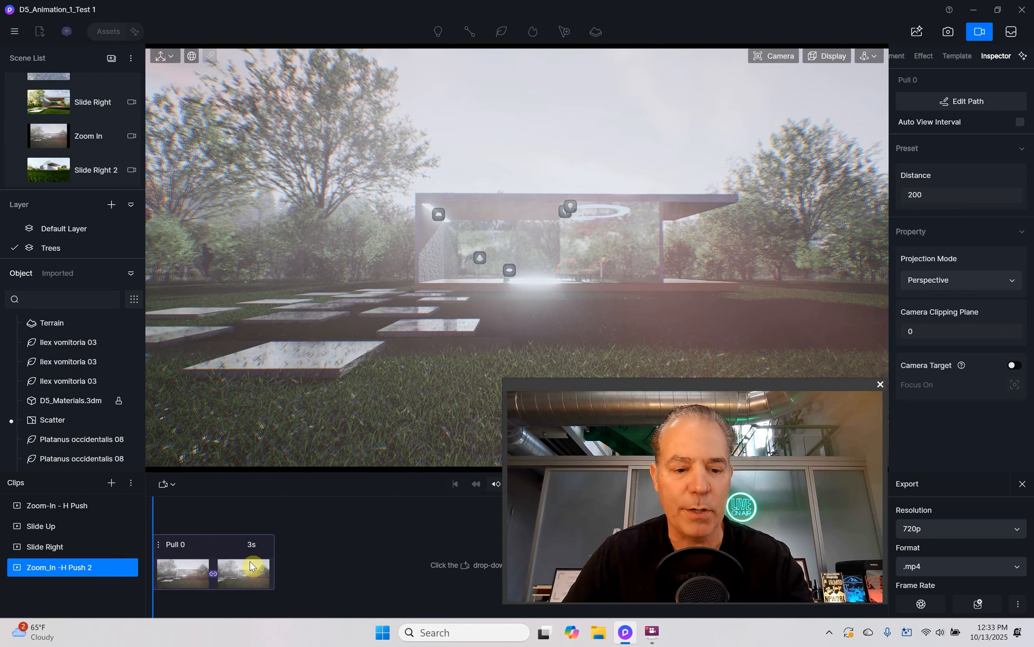
click(253, 546)
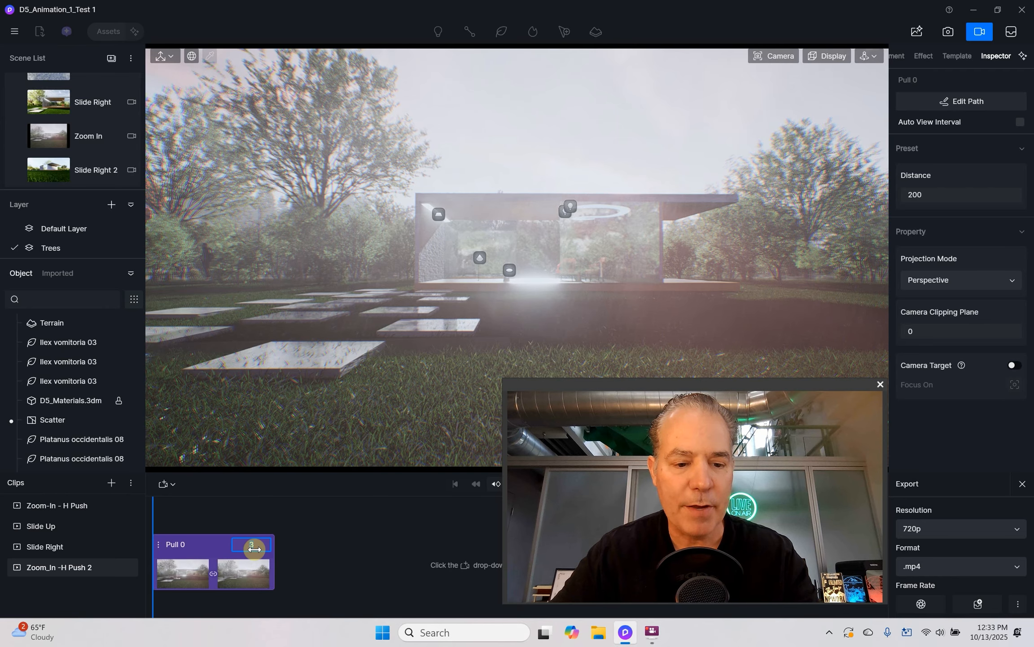
key(Return)
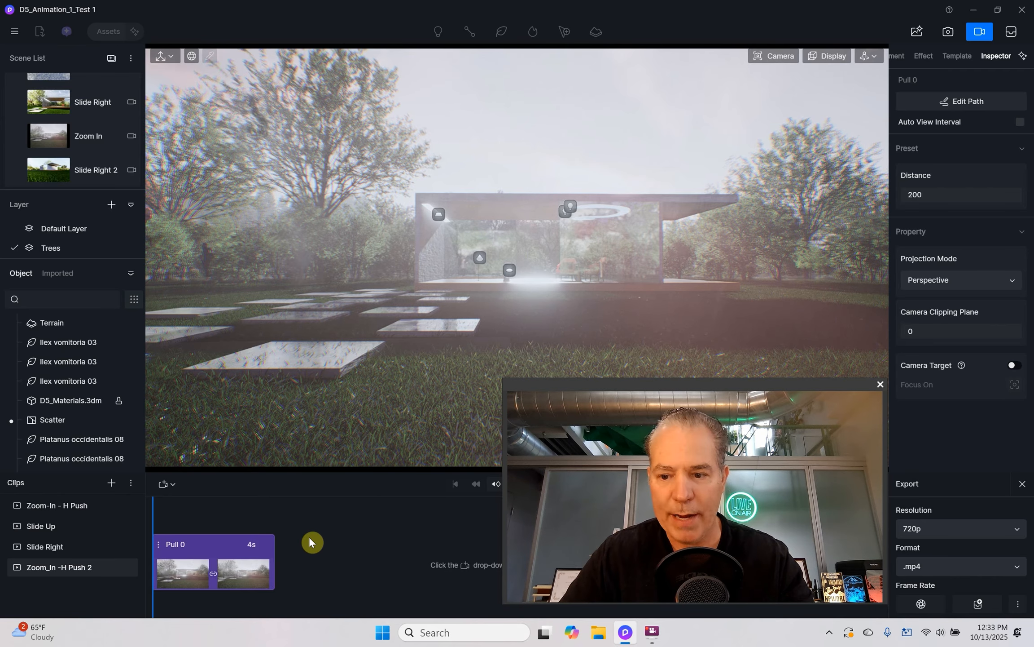
Step: Play back the clip to preview the Horizontal Pull camera movement
drag(692, 385, 540, 374)
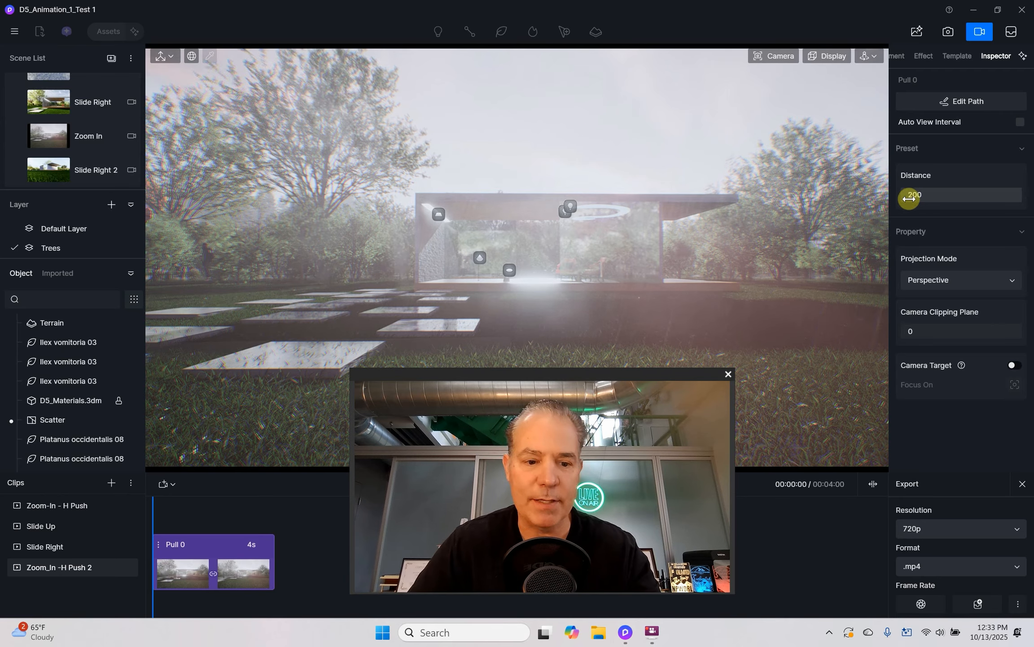
drag(587, 371, 886, 361)
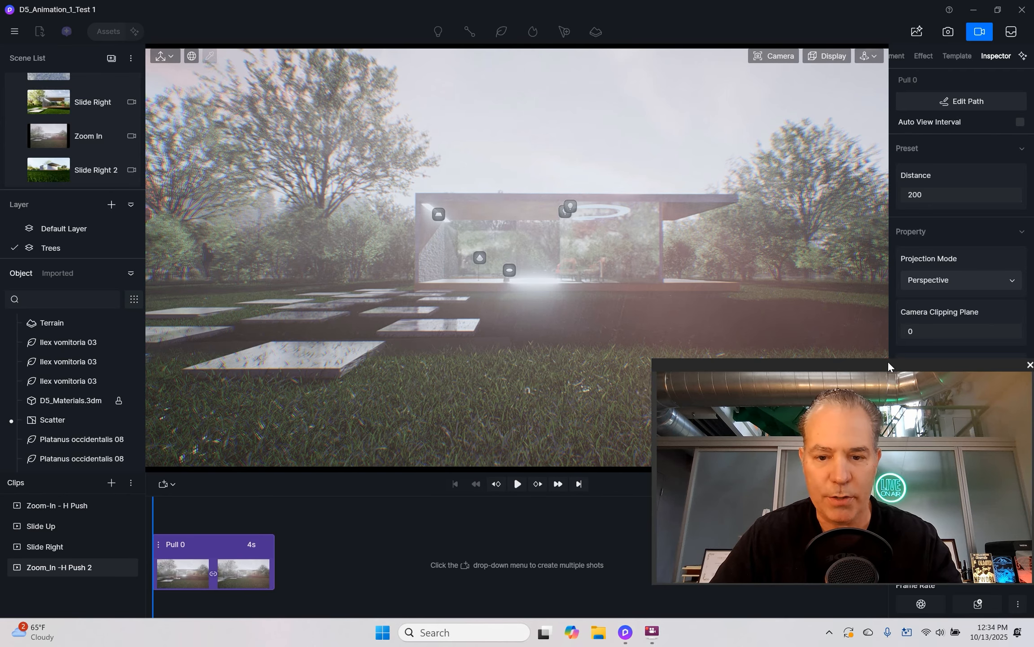
click(517, 483)
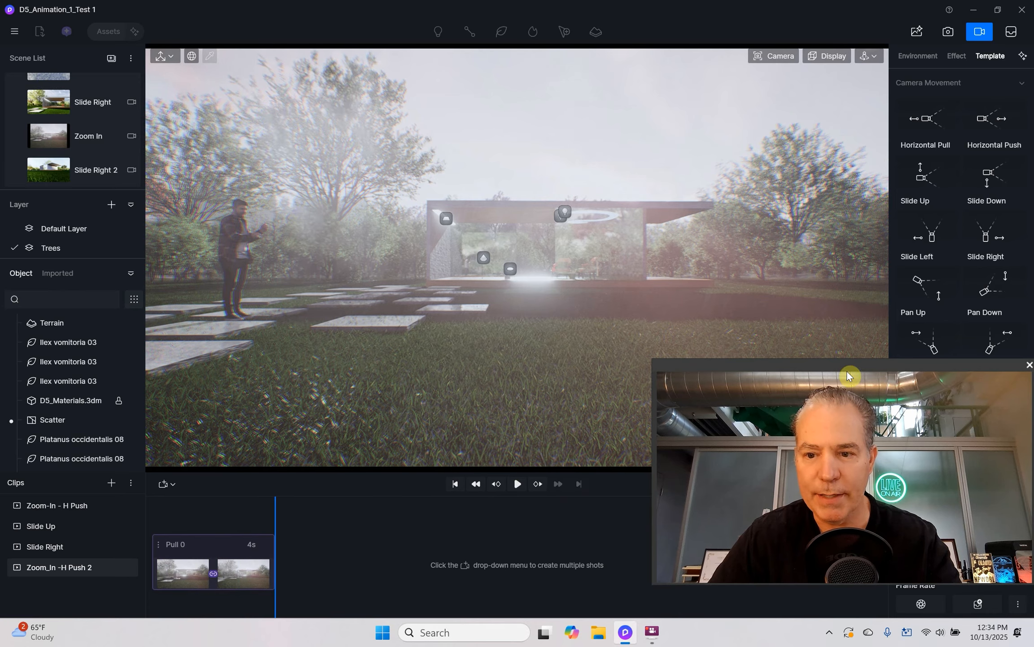
drag(847, 370, 617, 374)
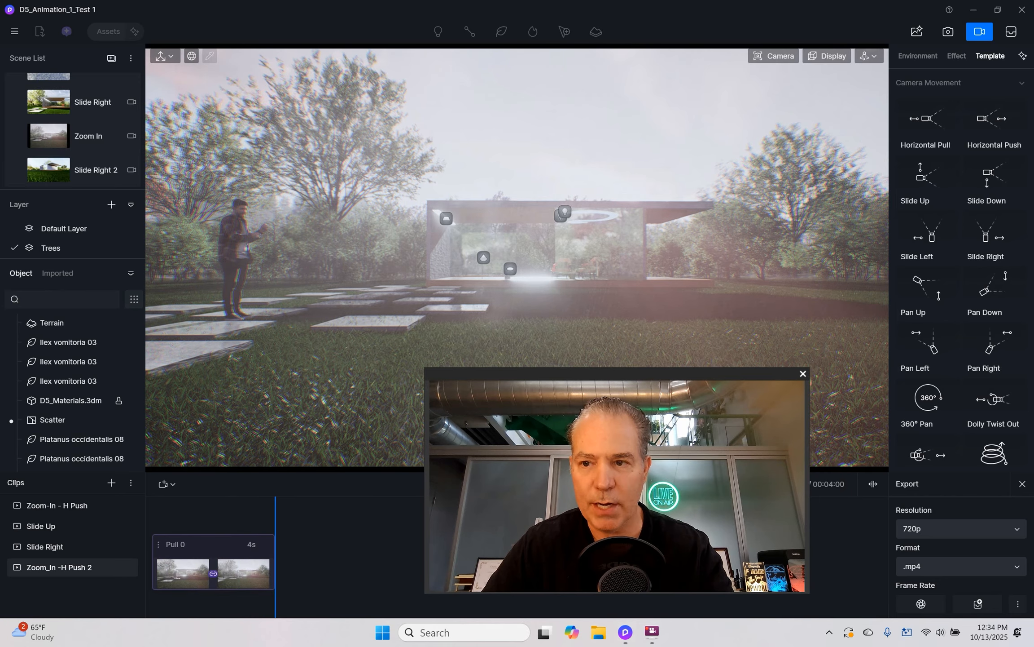
Step: Delete the Horizontal Pull shot from the clip's timeline
click(210, 544)
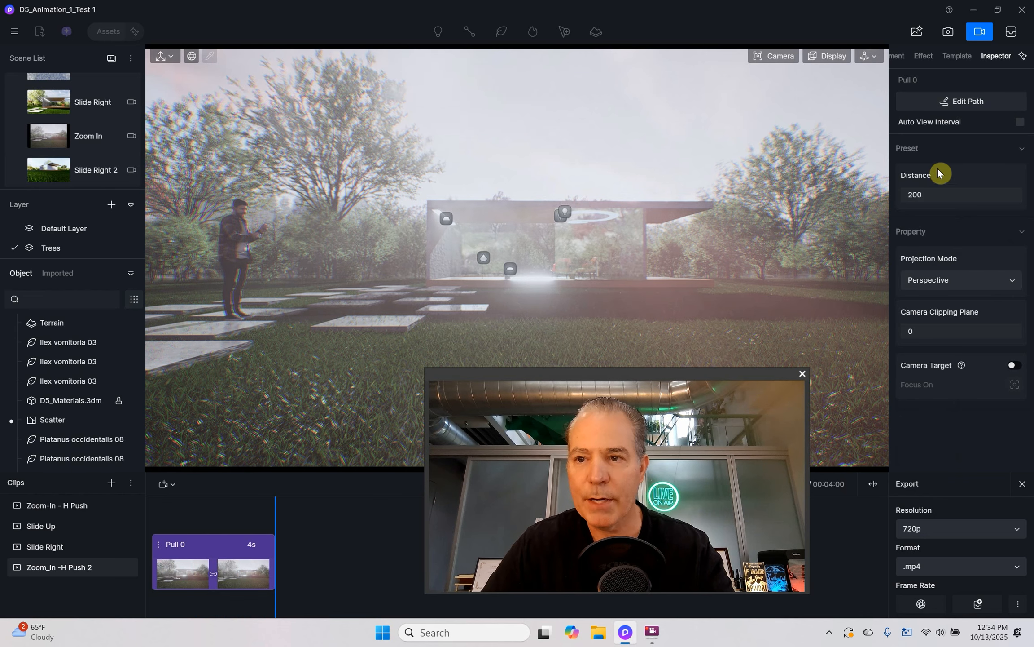
right_click(215, 545)
click(310, 539)
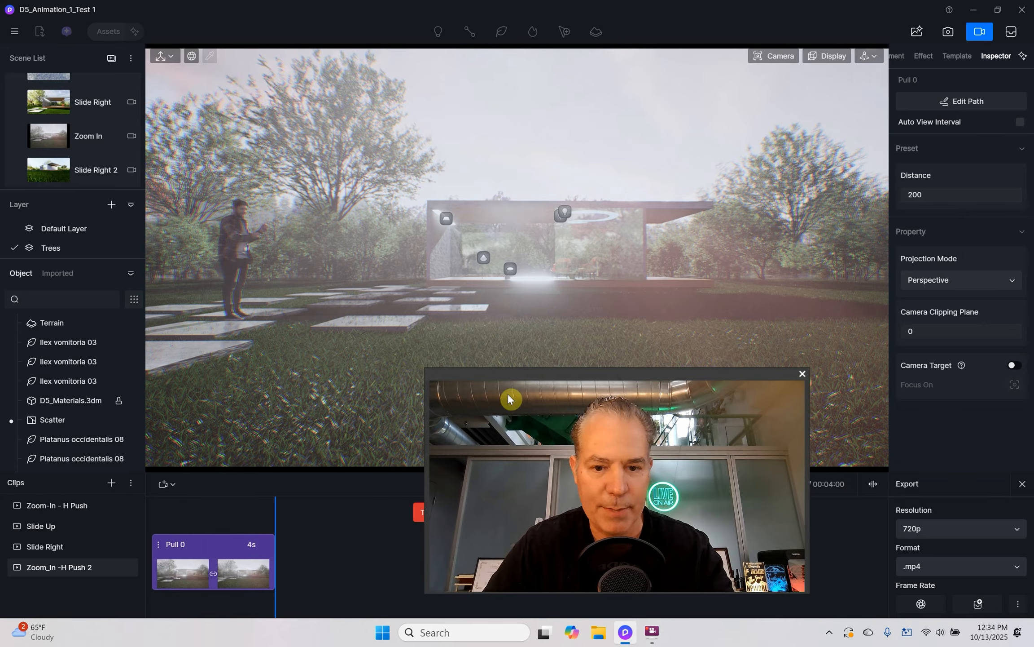
drag(517, 373, 703, 381)
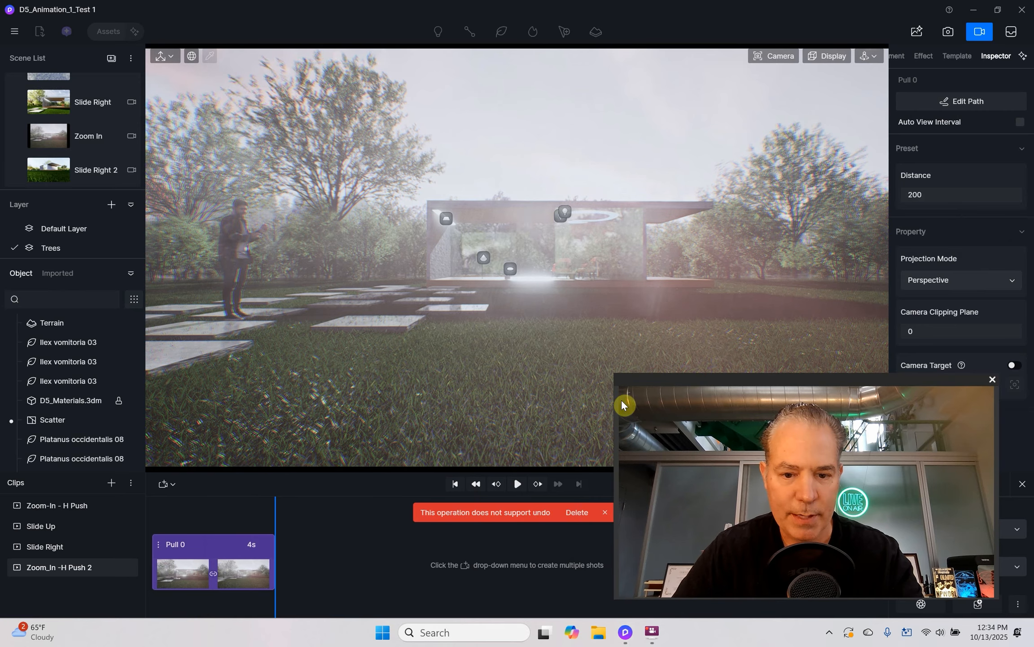
click(574, 512)
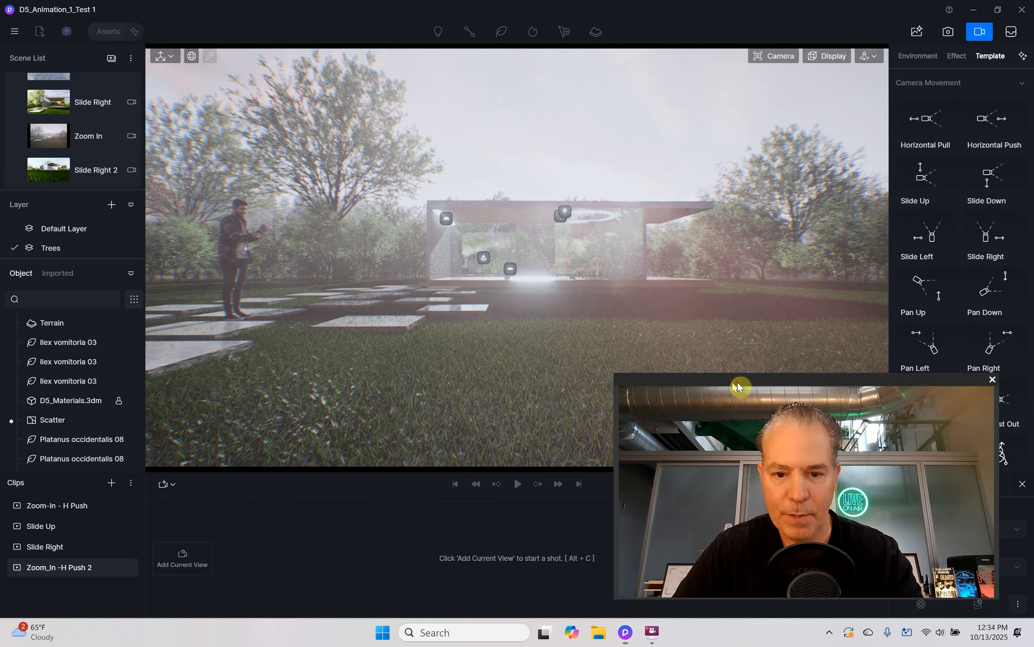
Step: Add a Horizontal Push camera movement to the clip and set its duration to 4 seconds
drag(737, 381, 540, 379)
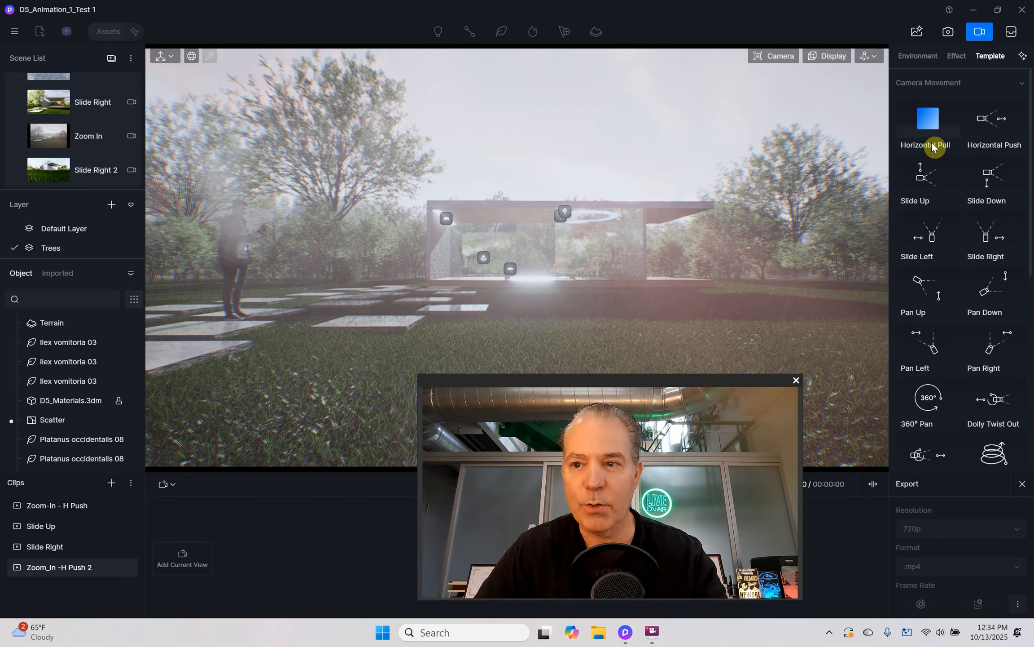
click(994, 129)
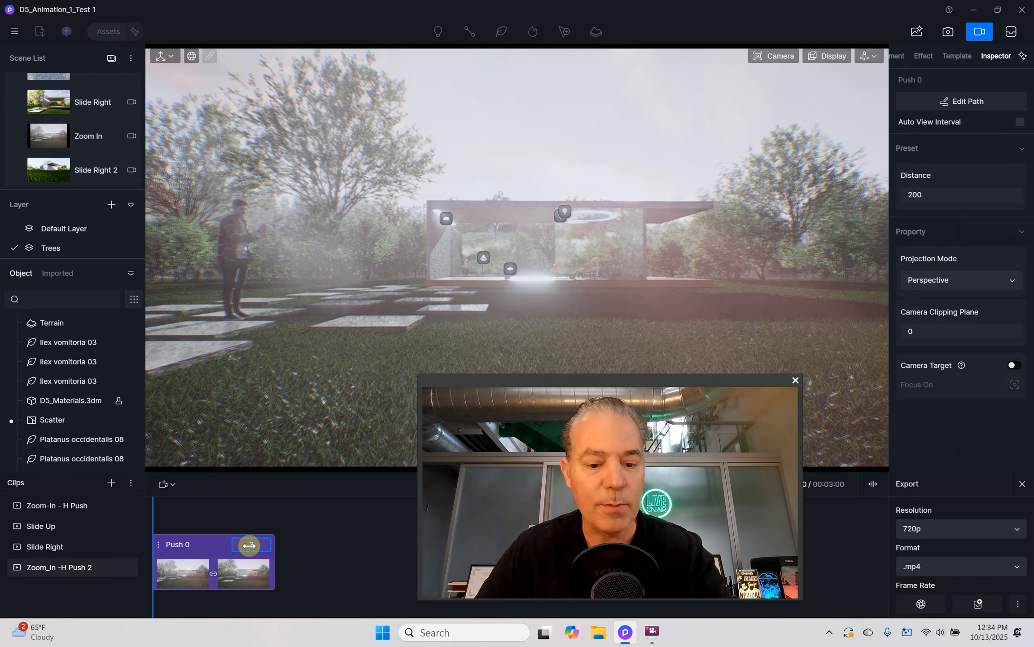
text(4)
key(Return)
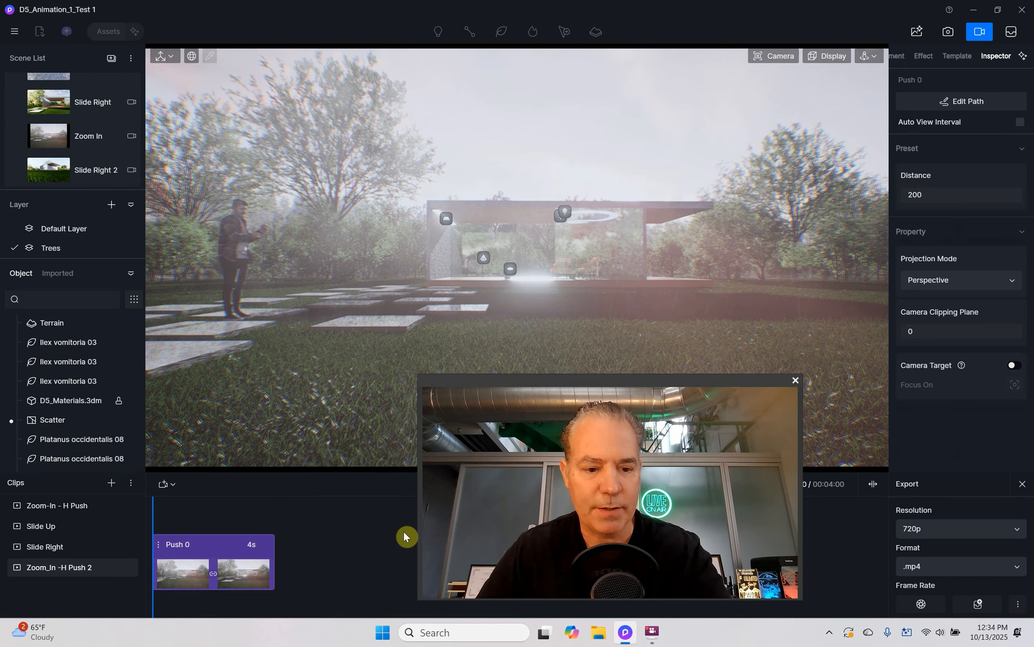
Step: Play back the clip to preview the Horizontal Push camera movement
drag(544, 393, 781, 374)
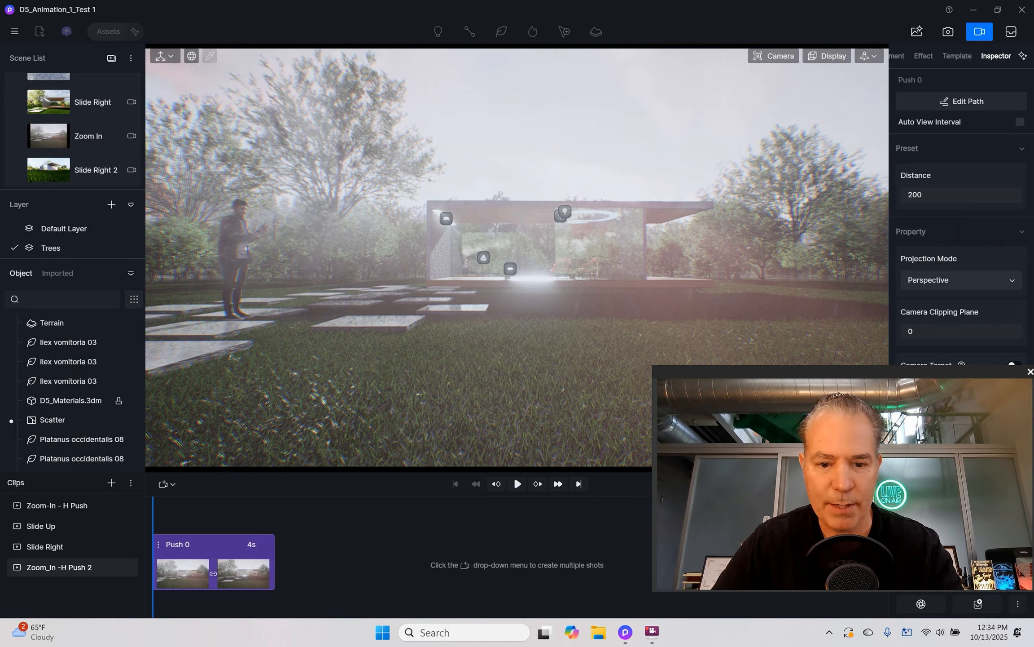
click(518, 484)
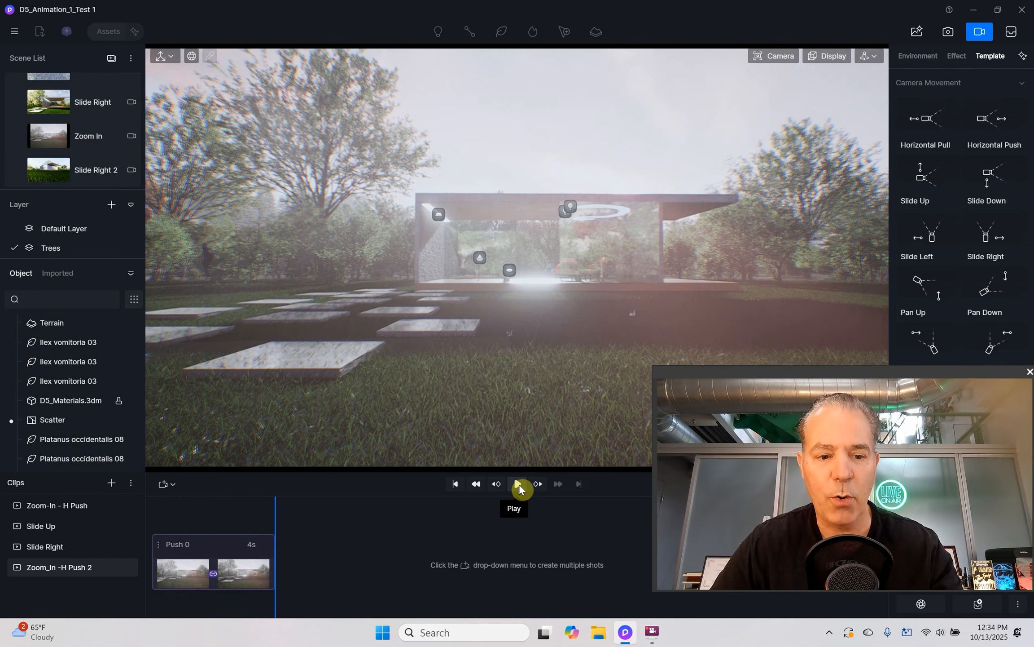
drag(740, 388, 457, 384)
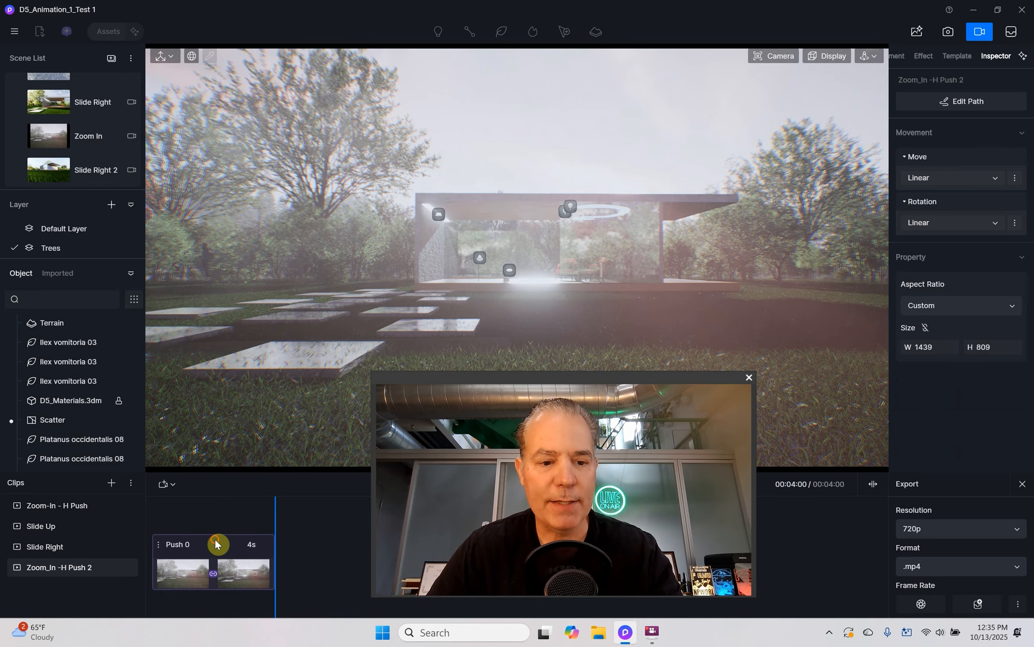
Step: Set the aspect ratio of the Zoom_In -H Push 2 clip to 16:9
click(219, 539)
click(228, 518)
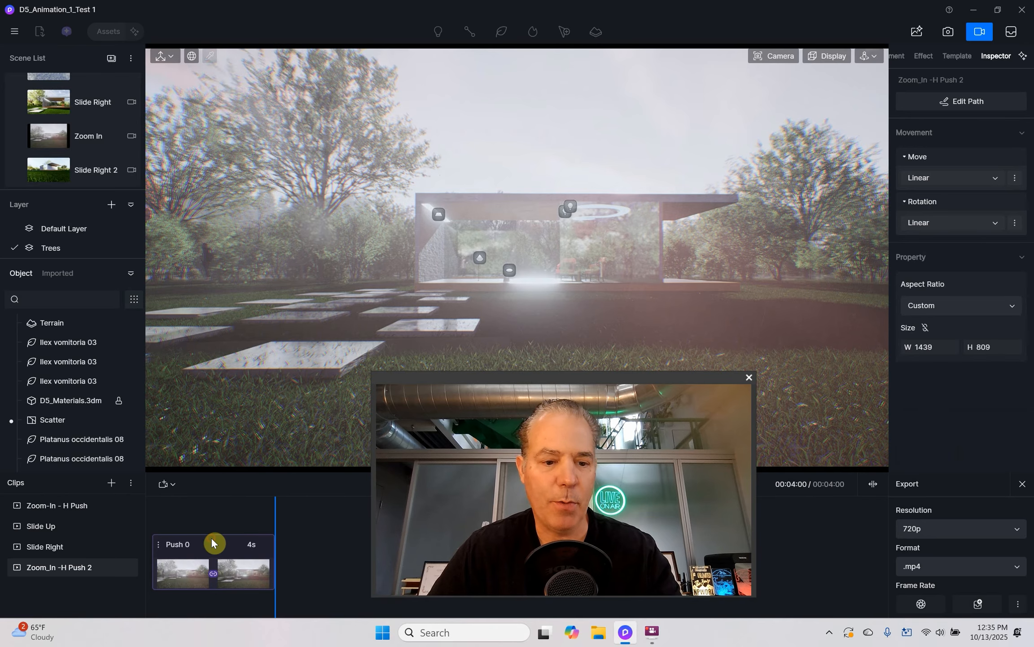
click(212, 538)
click(225, 512)
click(211, 539)
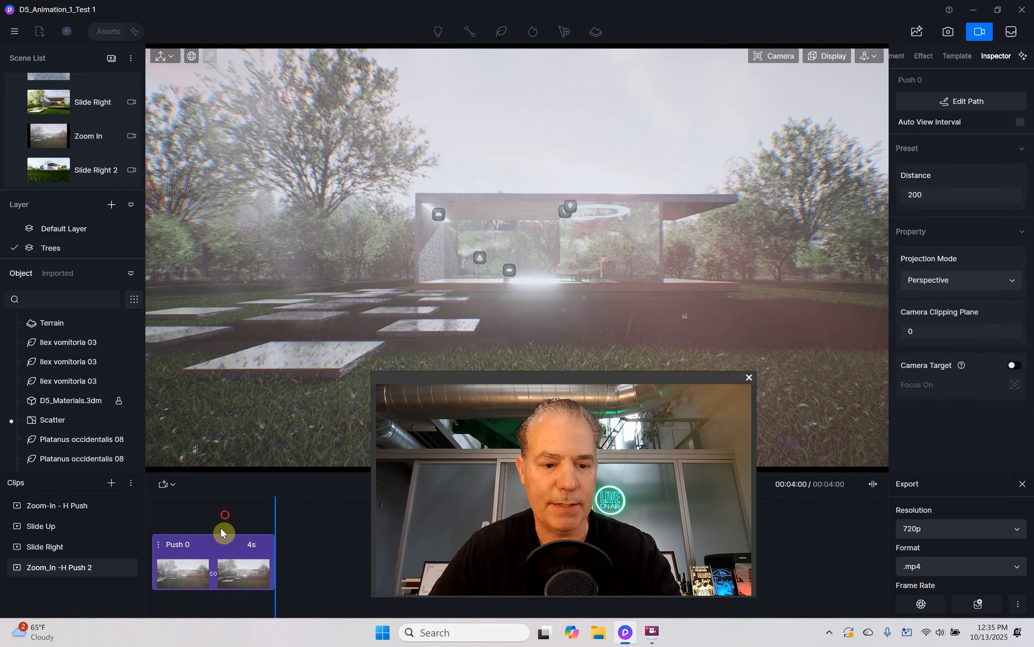
click(224, 513)
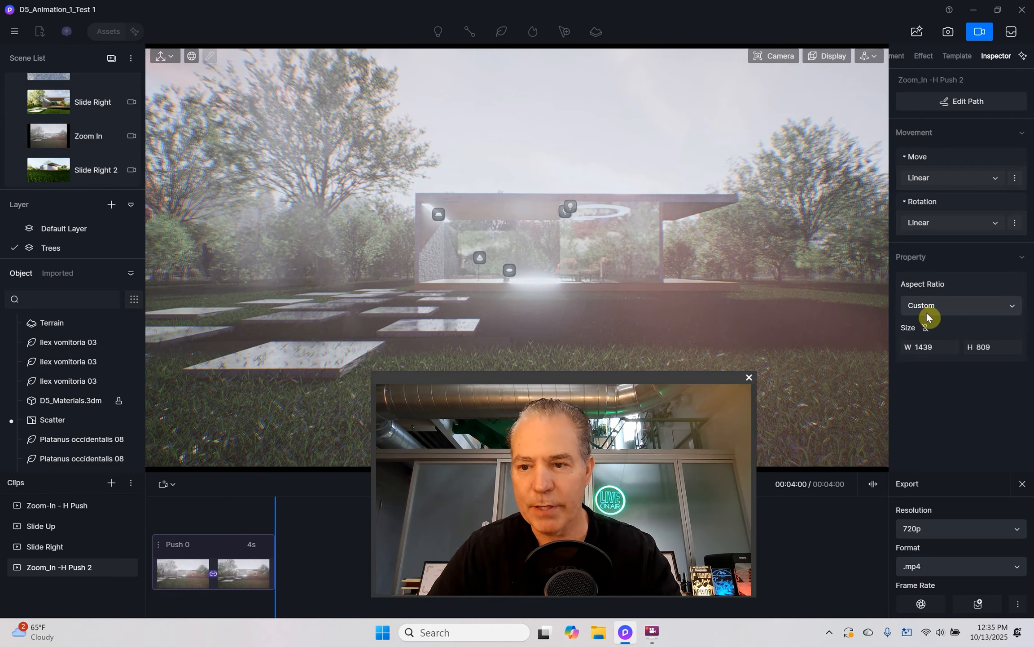
click(1010, 309)
click(972, 331)
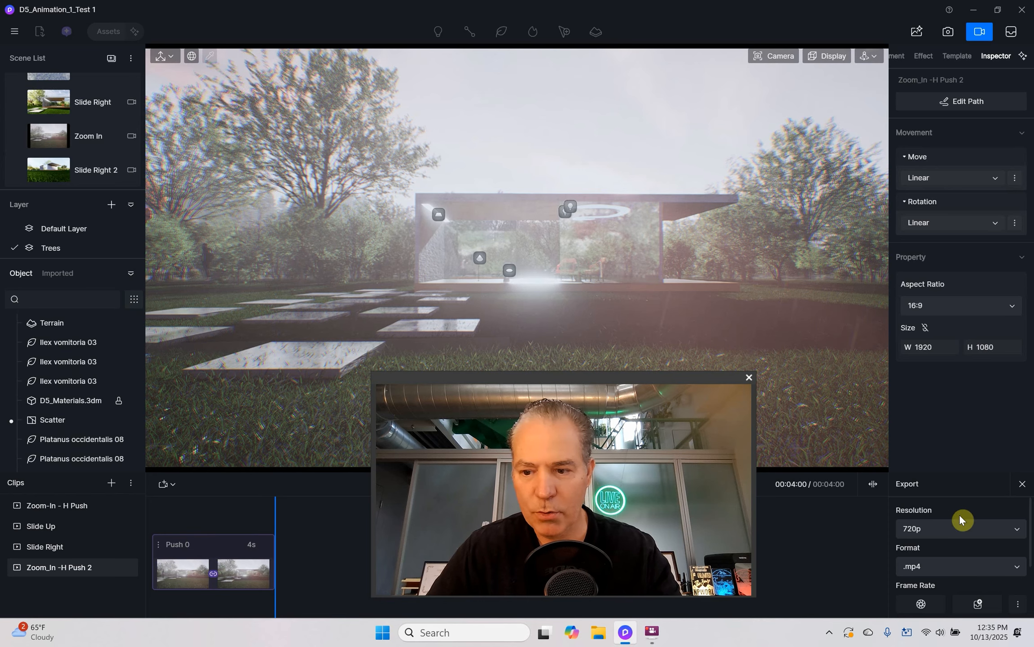
Step: Set the clip's export resolution to 1080p and save the project
click(971, 529)
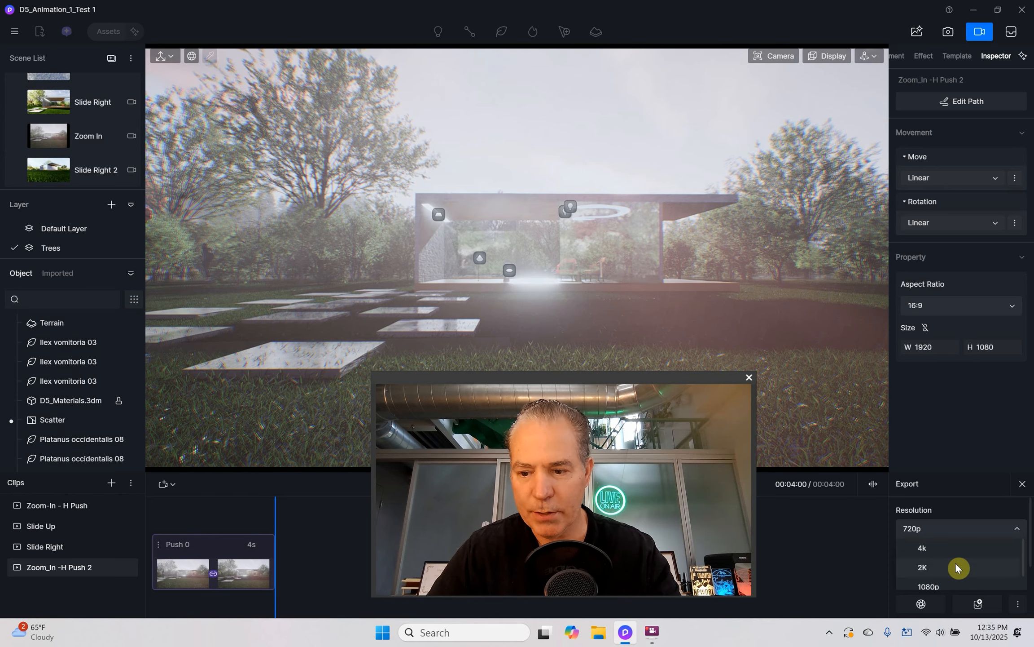
click(953, 581)
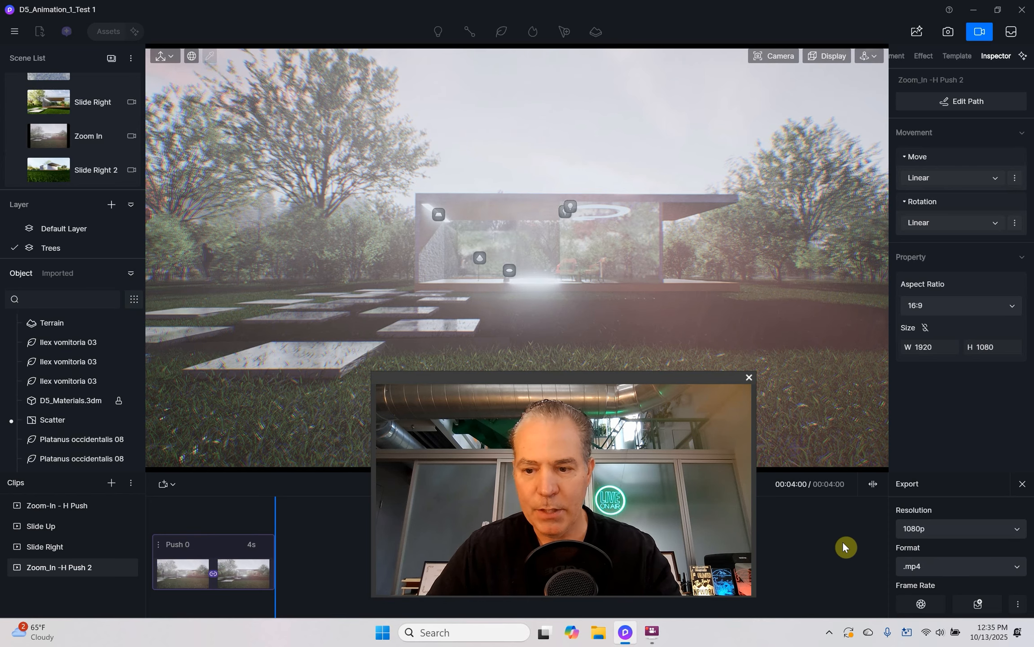
key(ctrl+s)
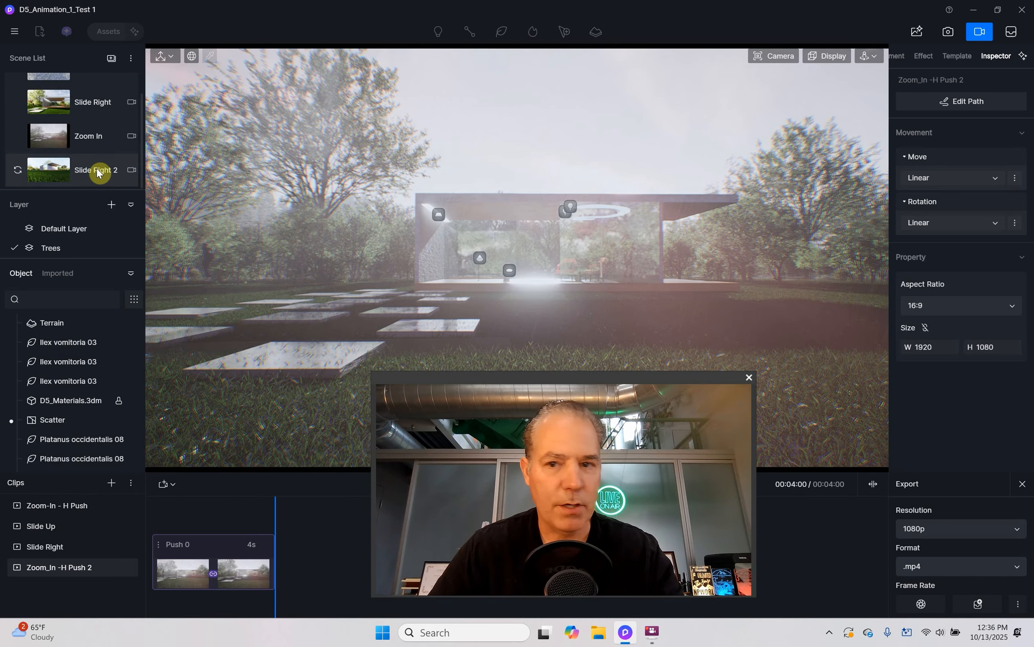
Step: Leave animation mode, open the Slide Right 2 scene and examine its depth of field, environment and post-processing settings
click(980, 32)
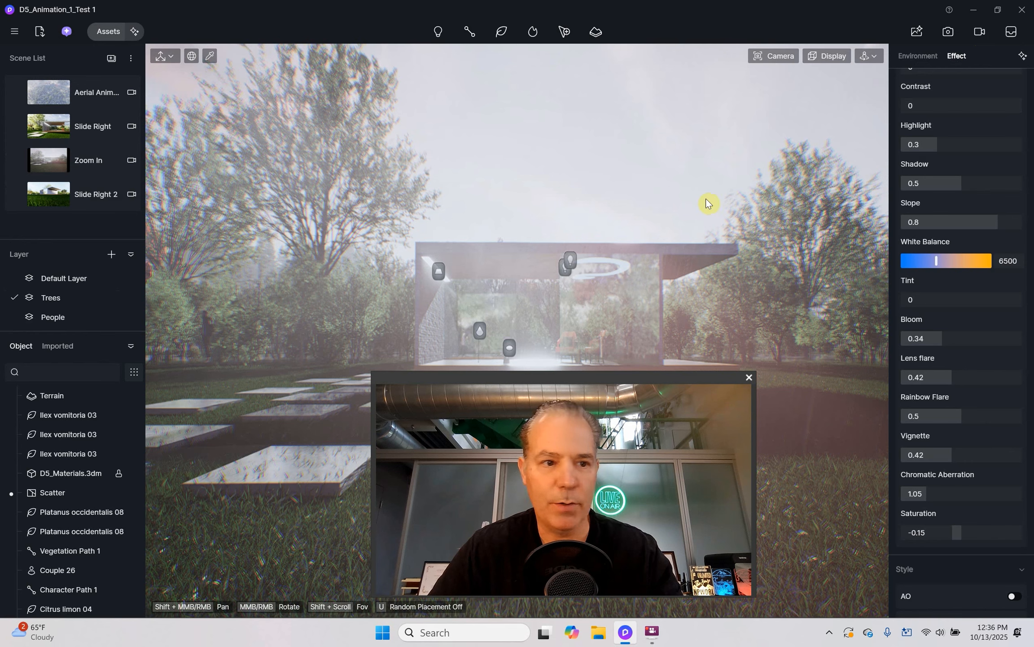
click(93, 196)
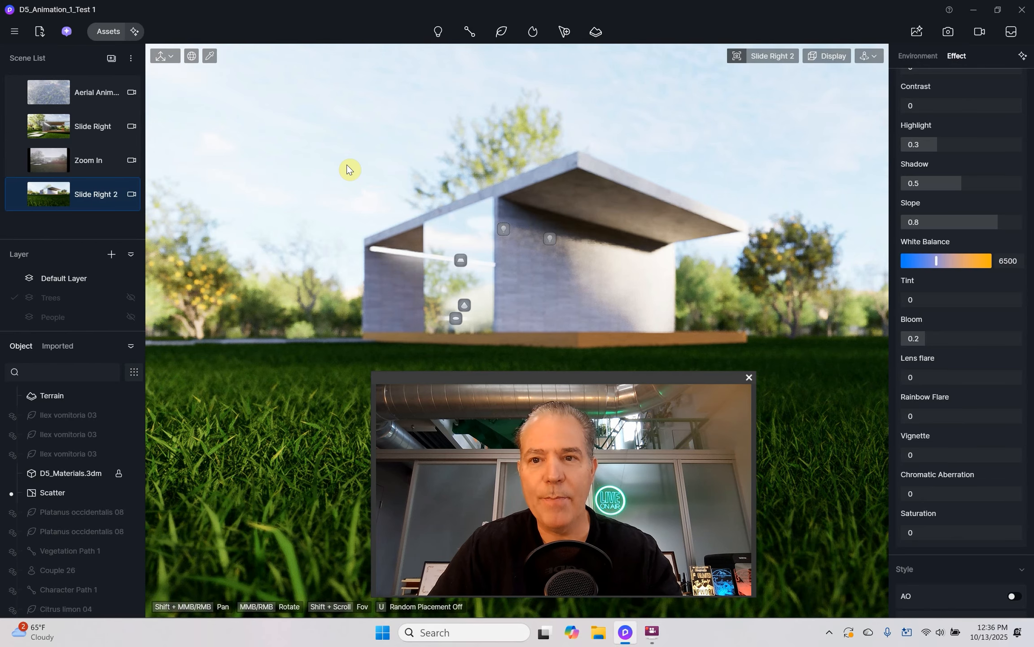
click(766, 61)
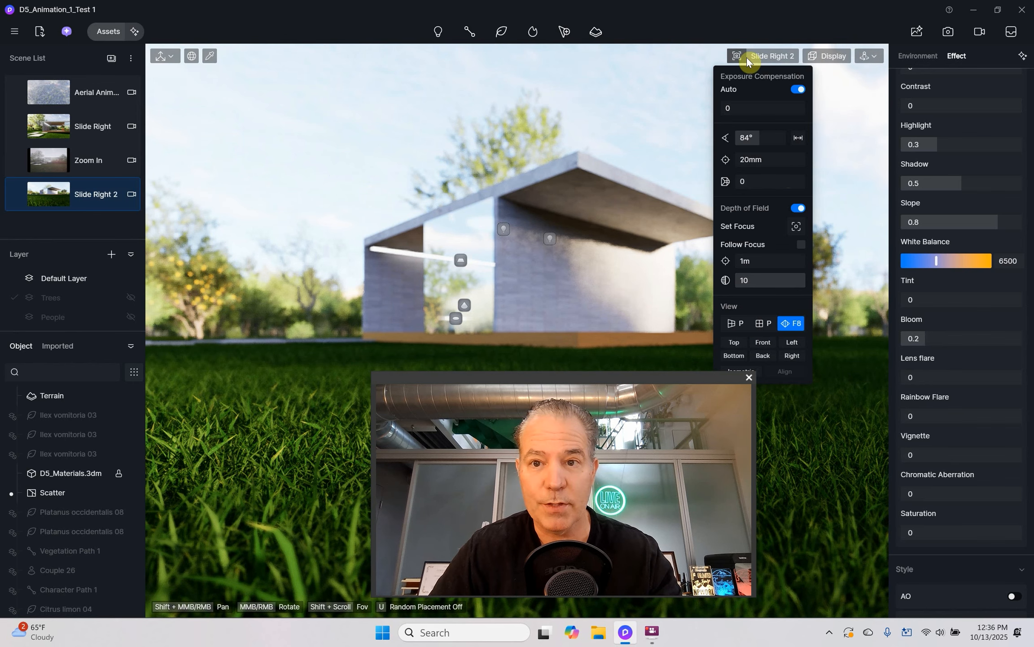
click(917, 57)
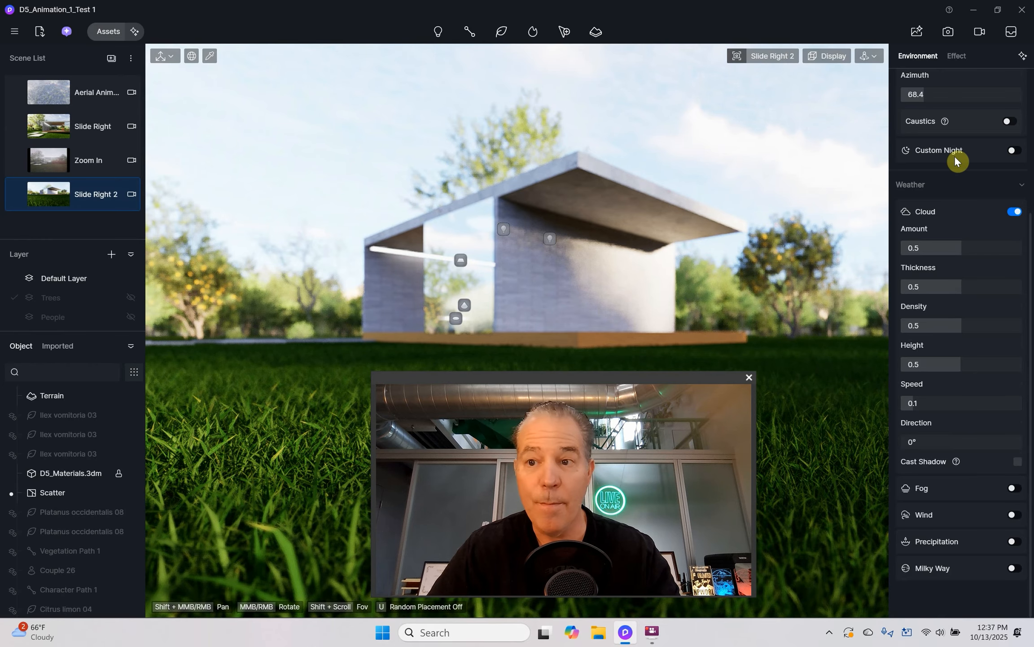
click(956, 56)
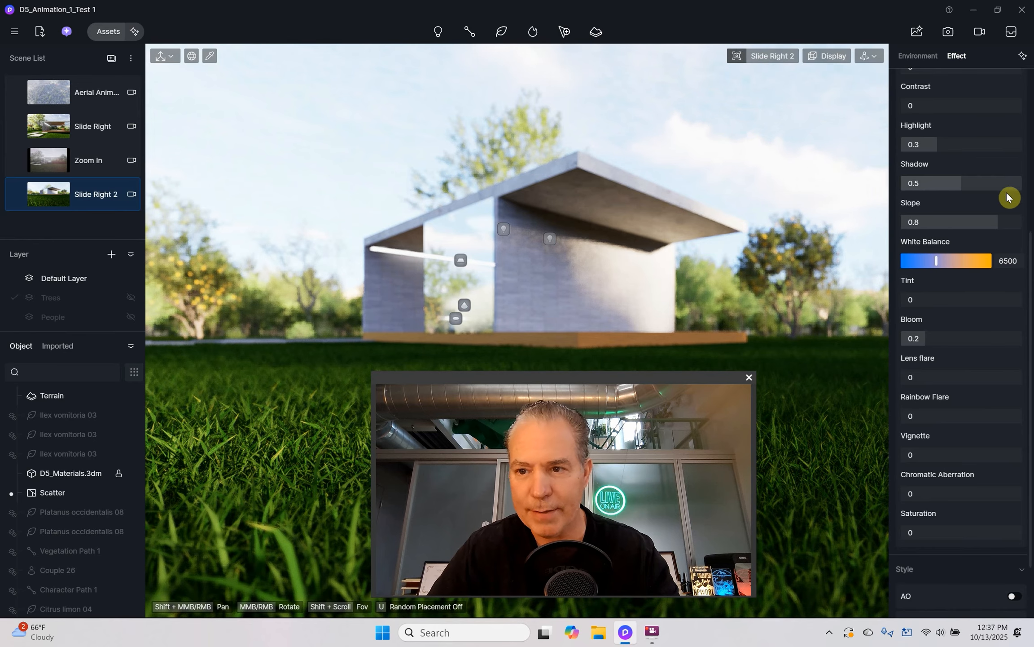
scroll(995, 185, up, 4)
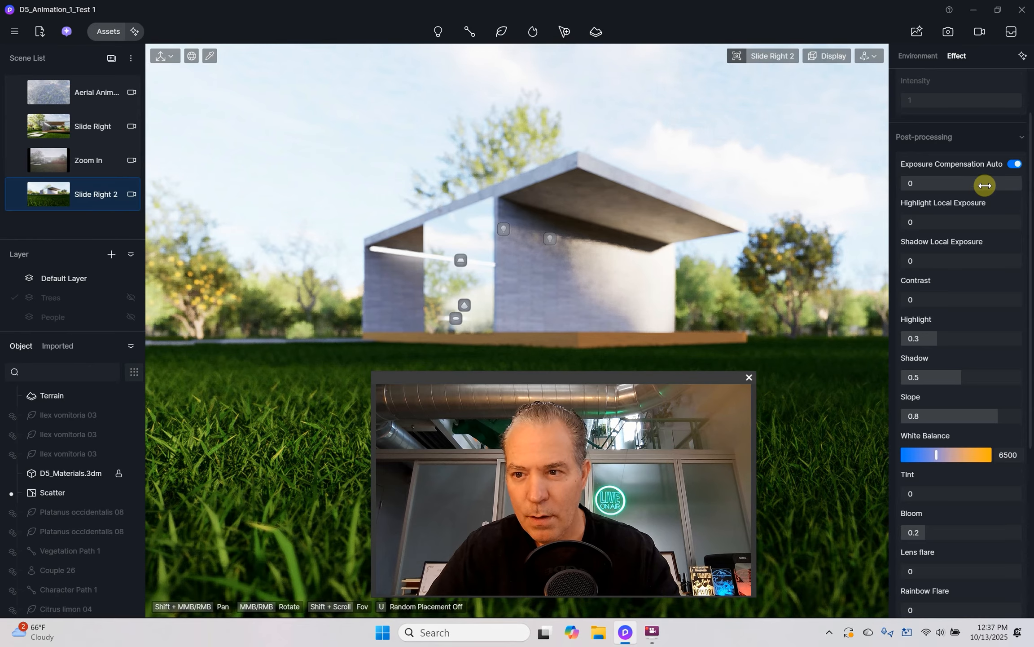
scroll(985, 185, down, 6)
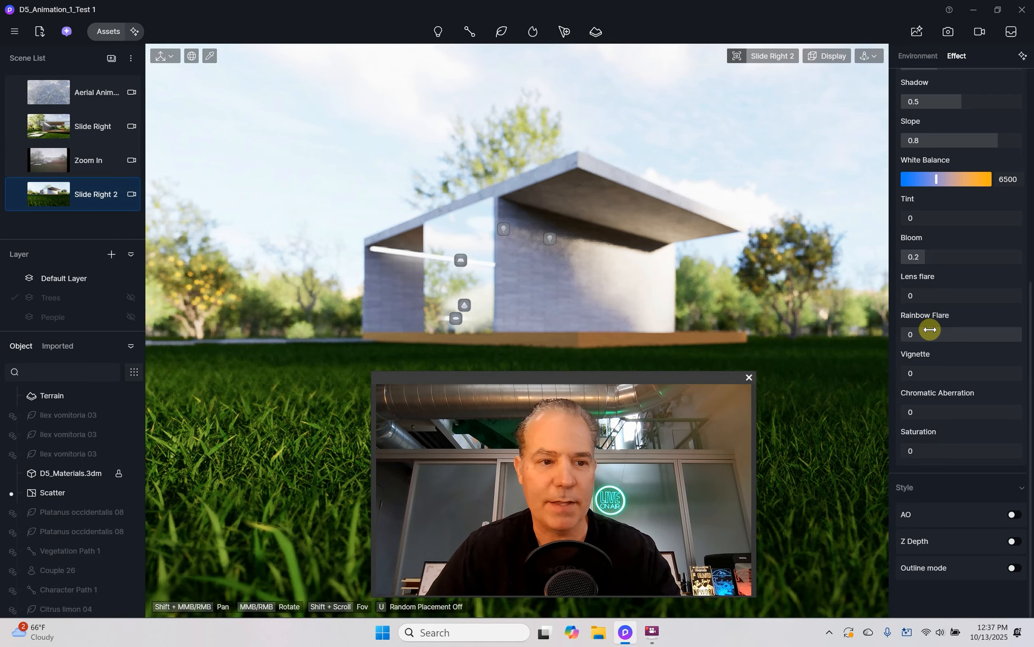
Step: Return to animation mode, create a new clip and name it "Slide Right DOF"
click(981, 34)
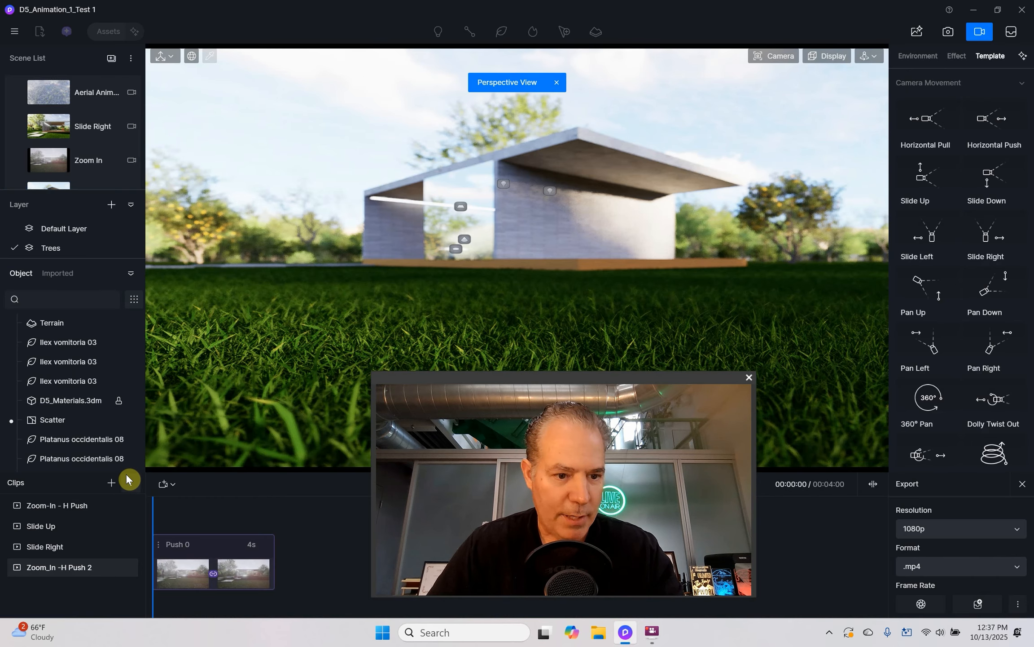
click(113, 483)
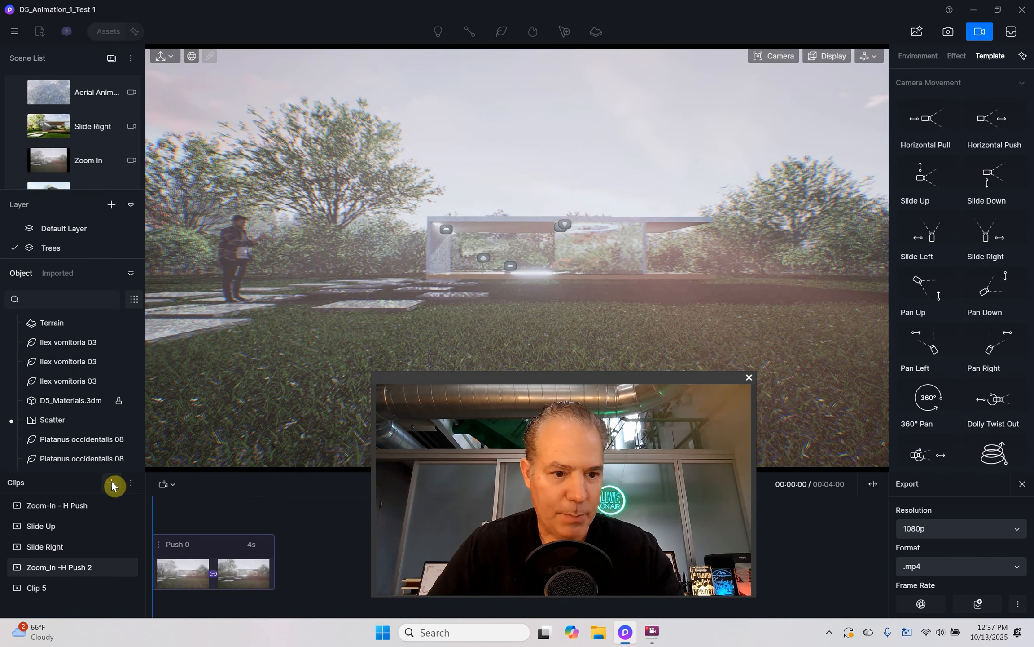
click(46, 591)
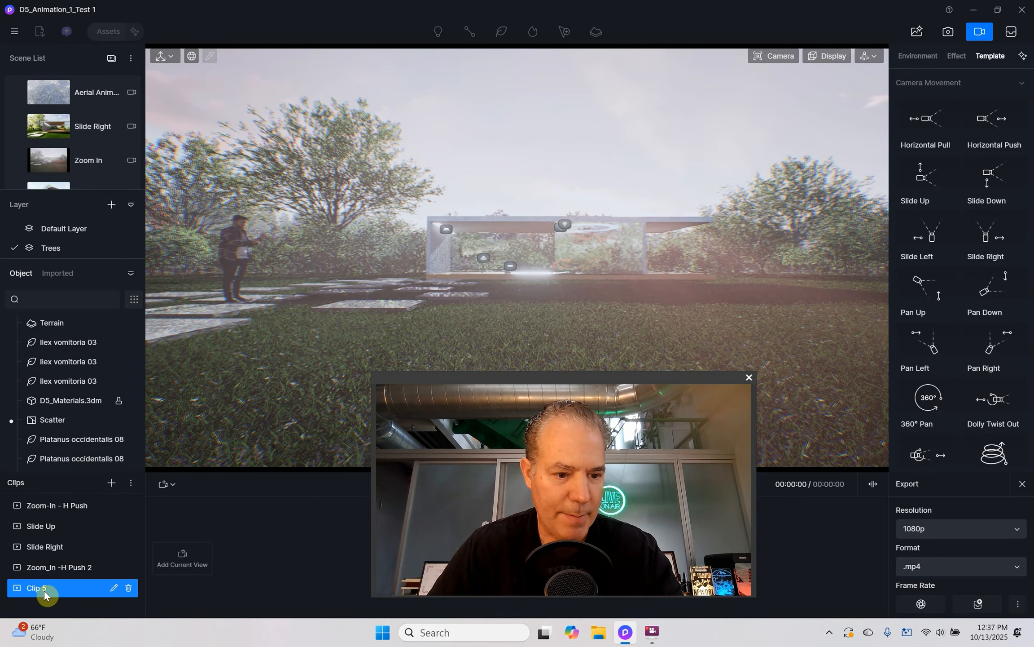
click(107, 585)
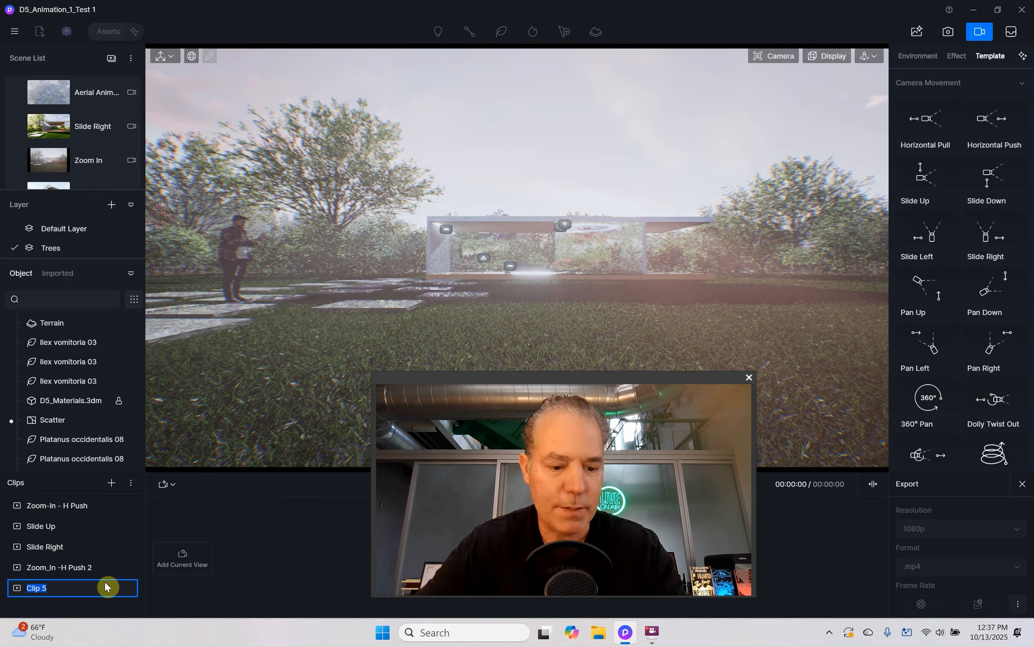
text(Slide )
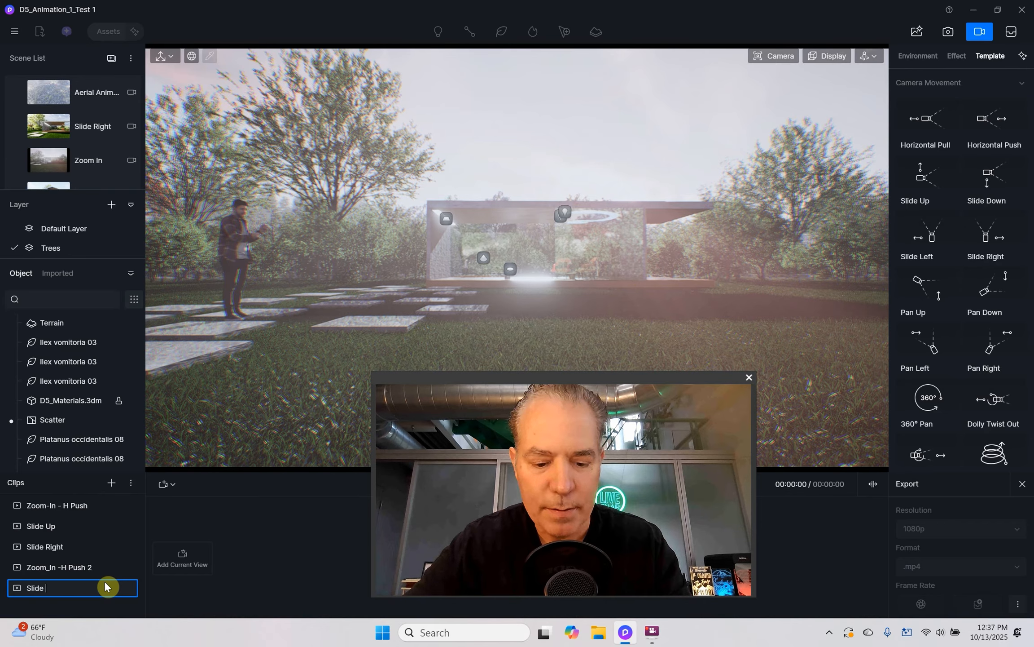
text(Right)
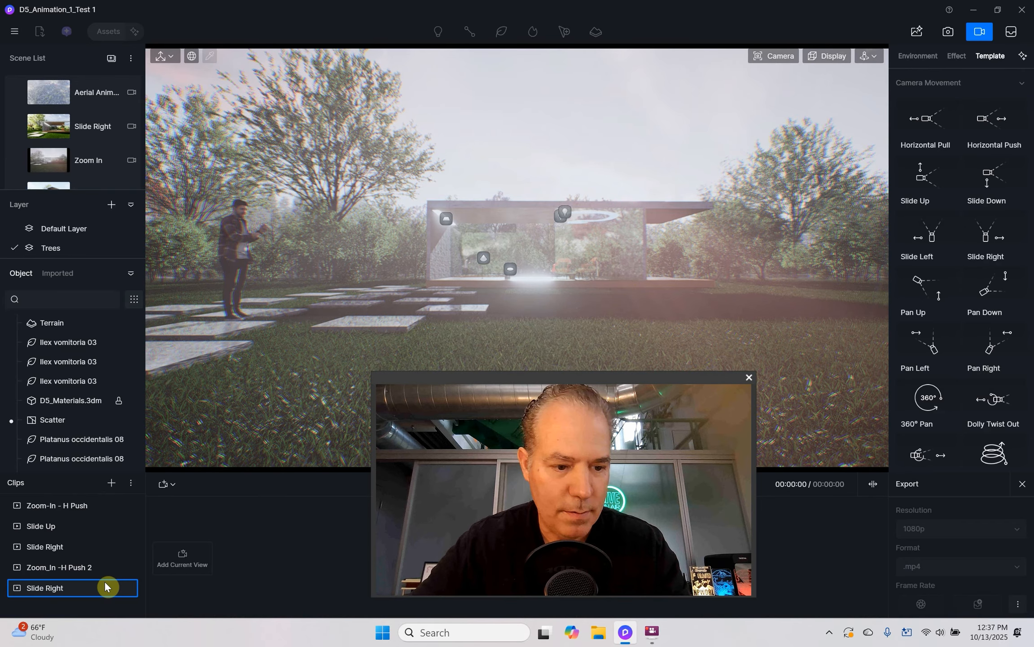
text( D)
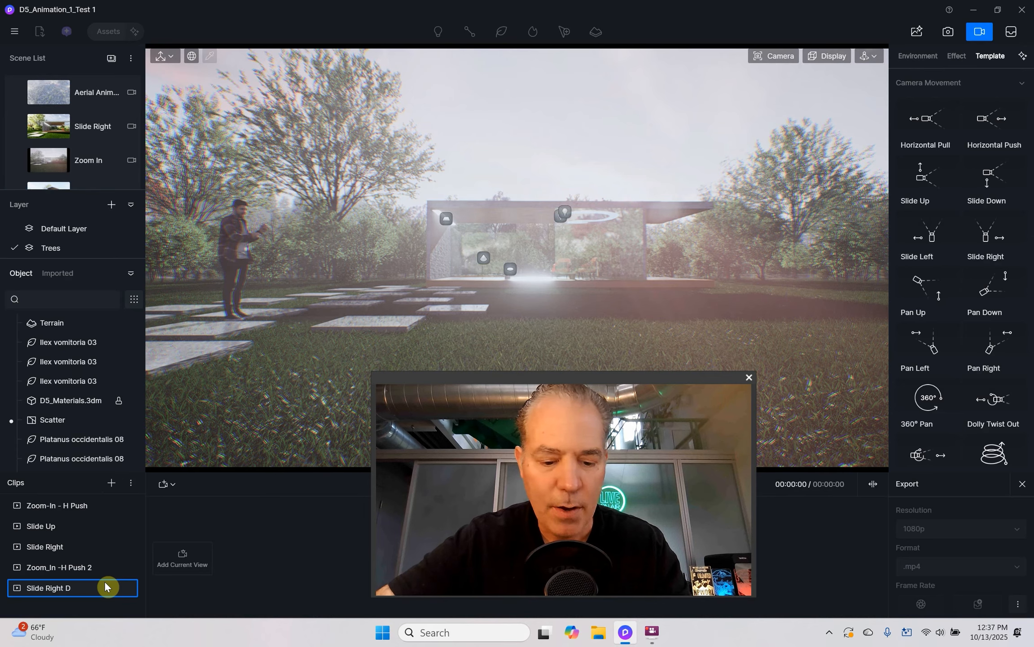
text(OF)
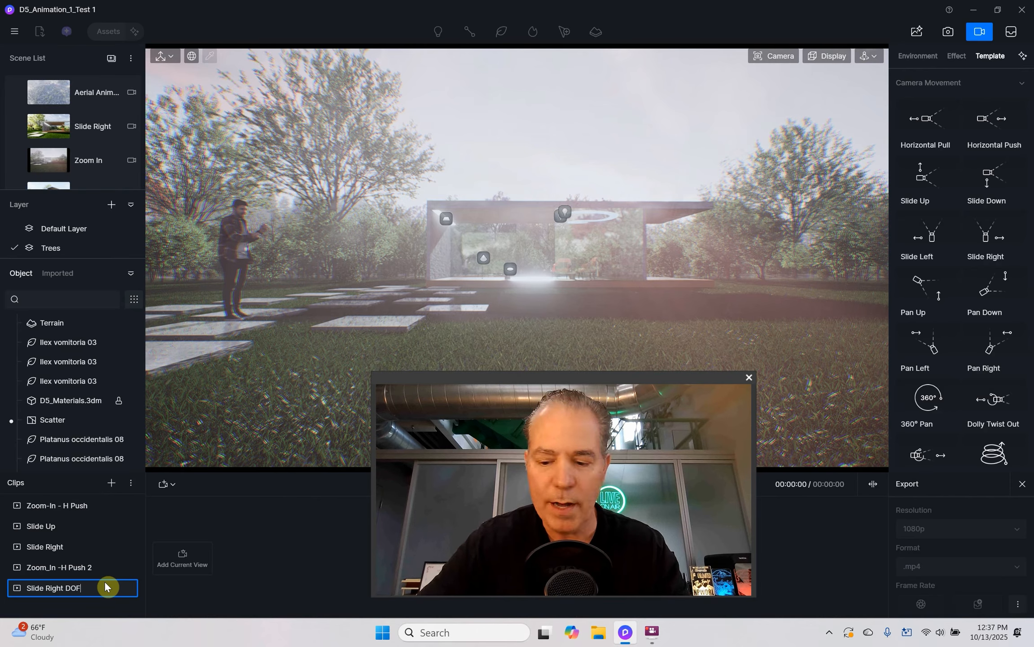
key(Return)
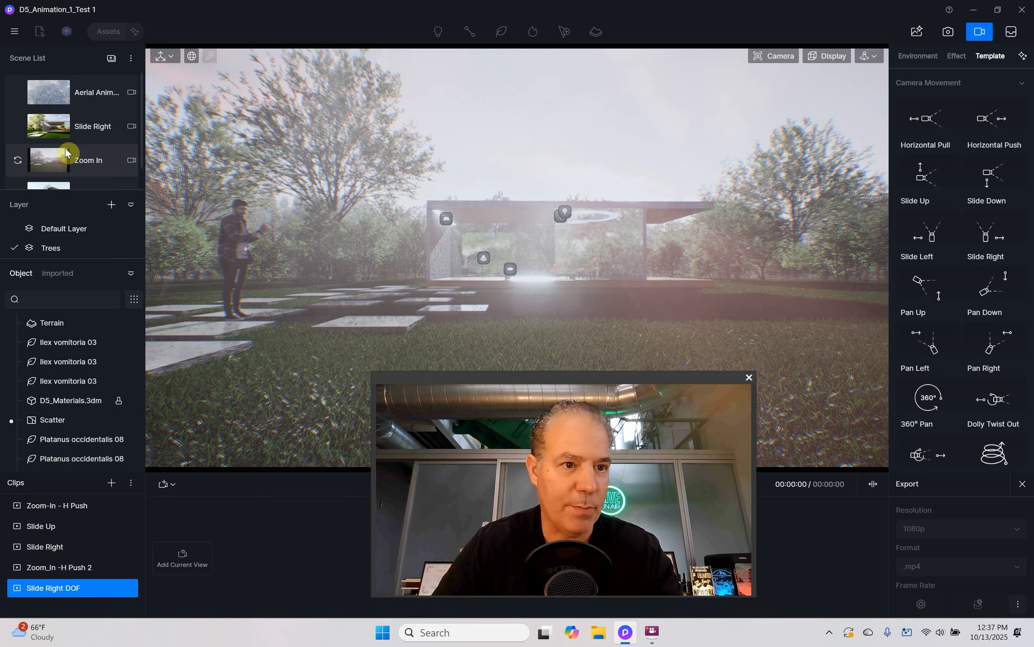
Step: Load the Slide Right 2 scene as the starting view for the Slide Right DOF clip
click(82, 130)
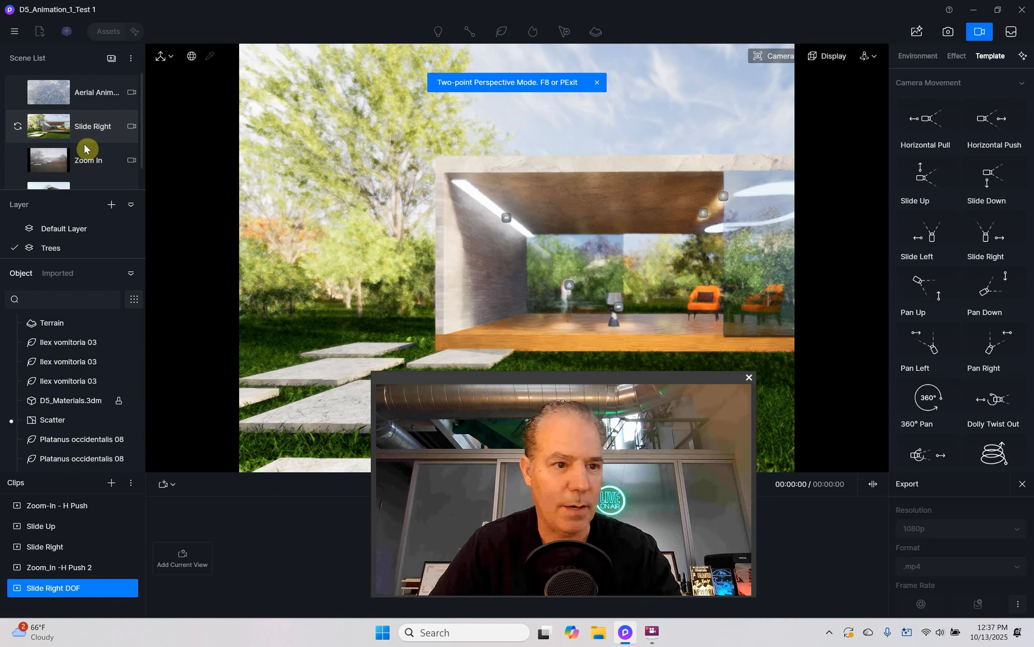
click(89, 166)
scroll(90, 169, down, 1)
click(90, 170)
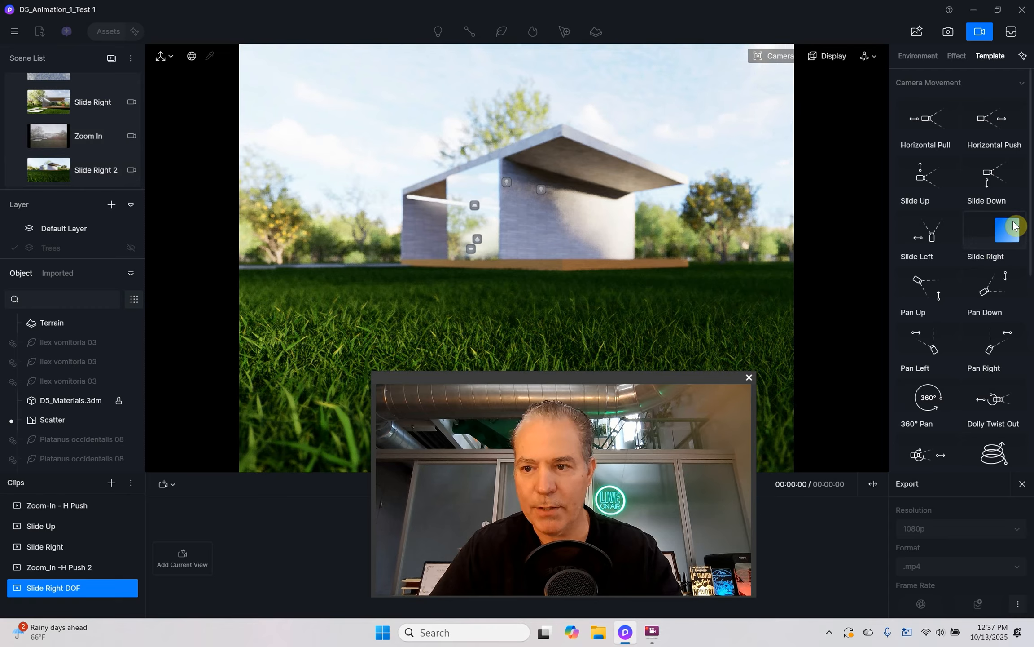
Step: Add a Slide Right camera movement to the Slide Right DOF clip and set its duration to 4 seconds
click(993, 233)
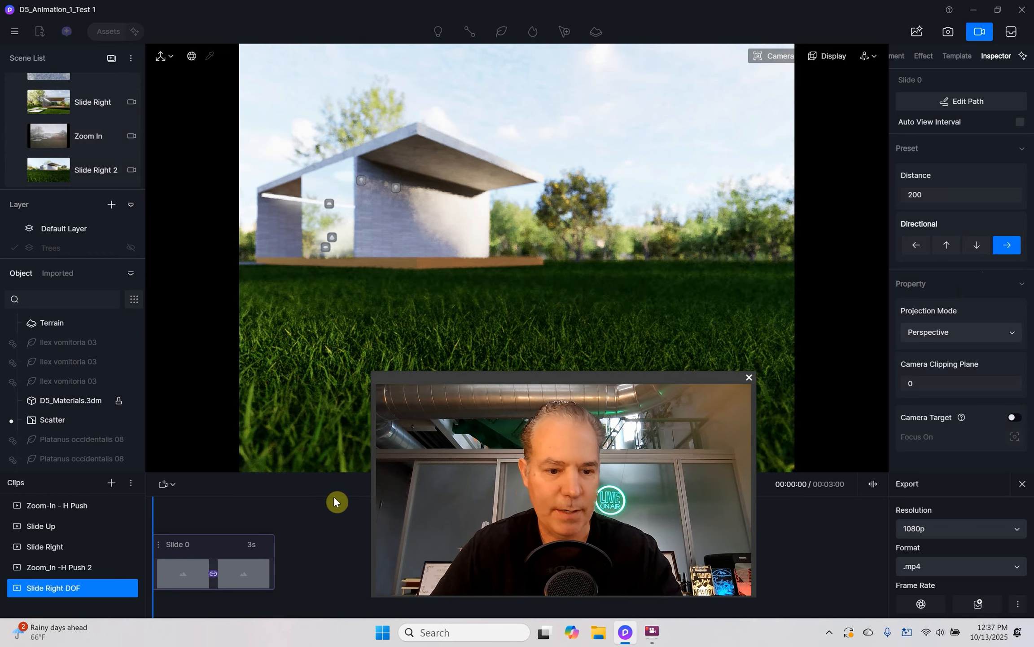
double_click(251, 547)
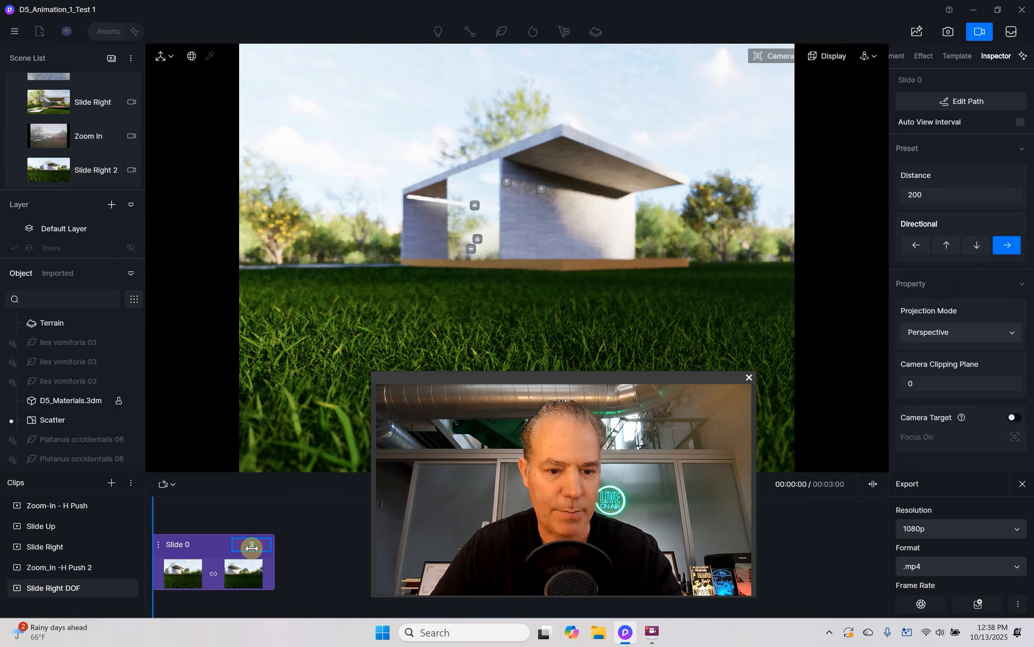
text(4)
key(Return)
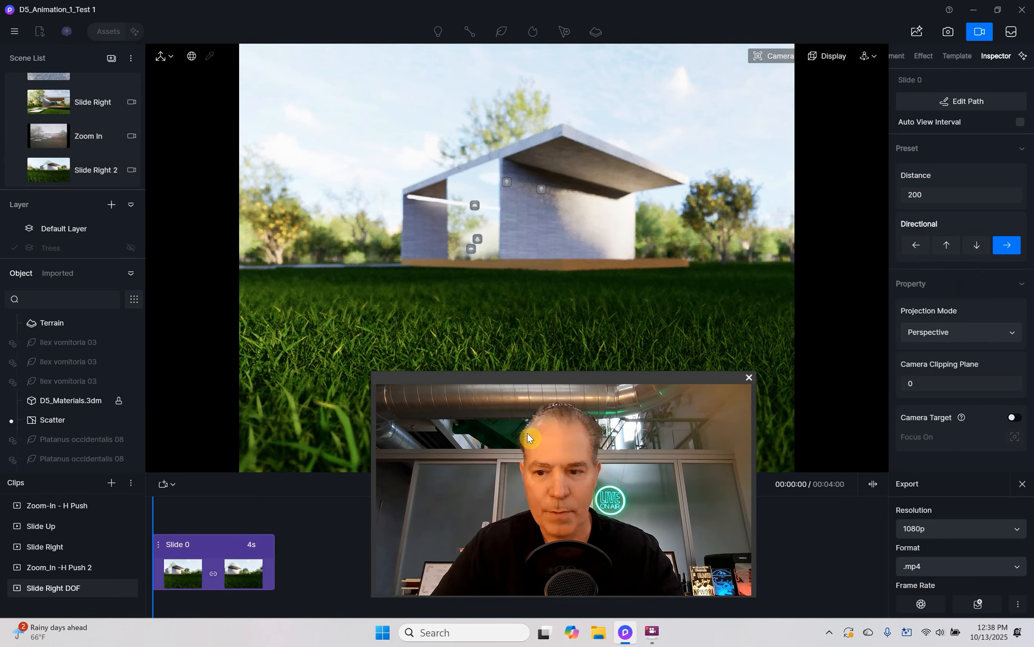
Step: Play back the Slide Right DOF clip to preview its movement and return the playhead to the start
drag(543, 378, 731, 370)
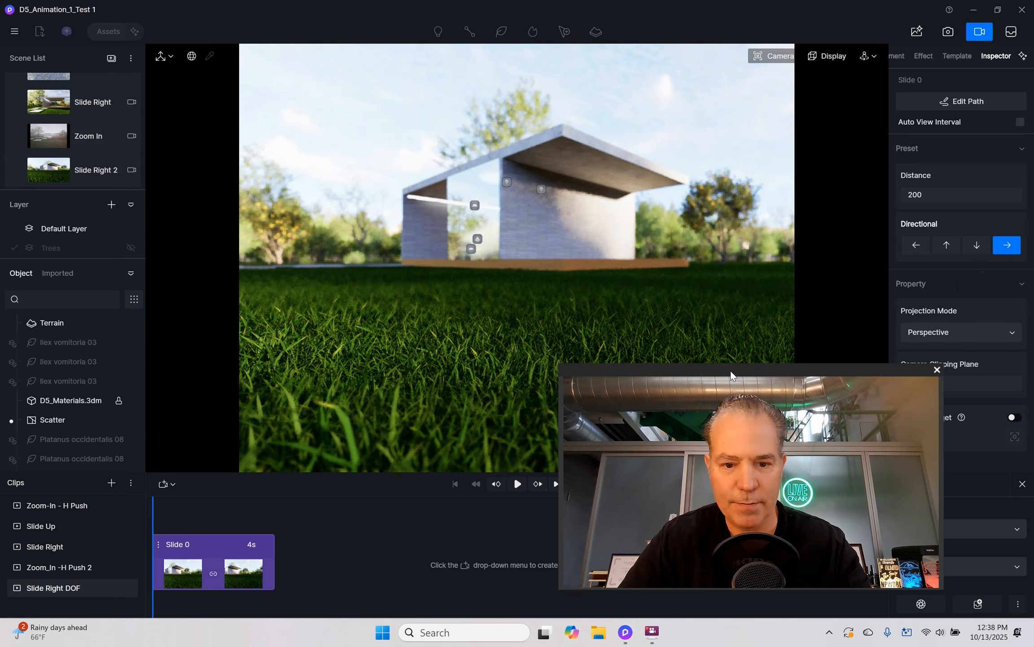
click(518, 484)
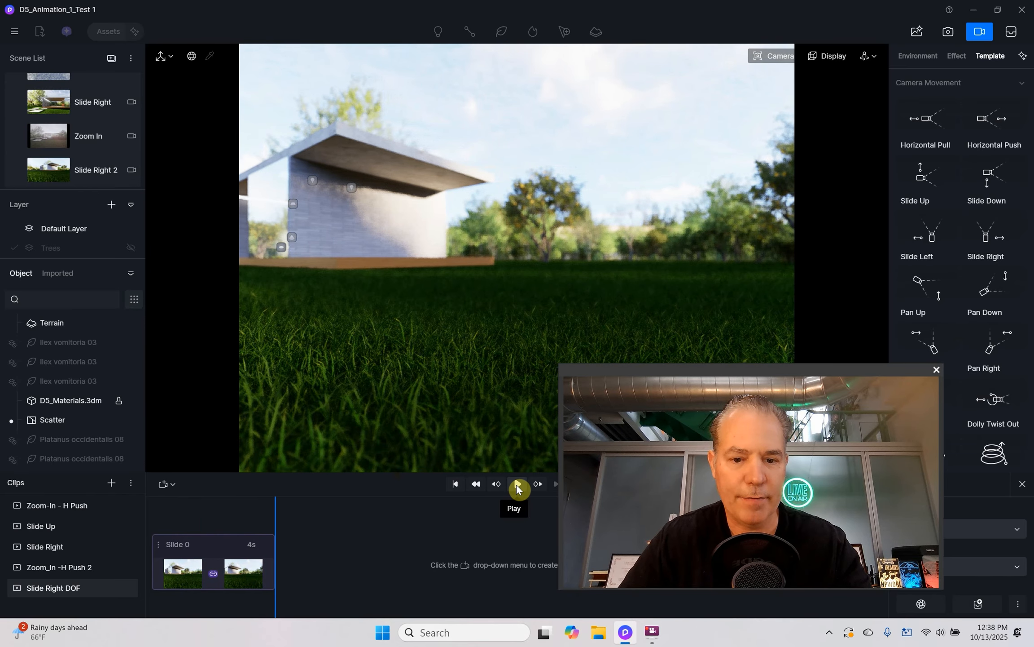
drag(276, 506, 123, 513)
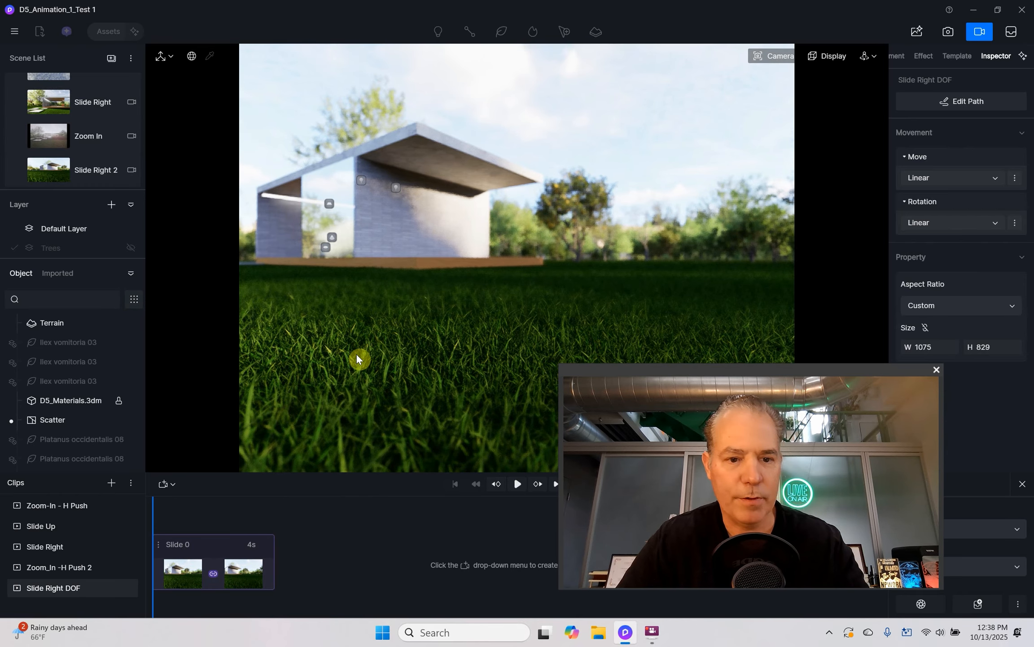
Step: Try reframing the pavilion further right in the view, replay the Slide Right DOF clip and rewind it
middle_drag(369, 313, 651, 291)
middle_drag(461, 314, 678, 346)
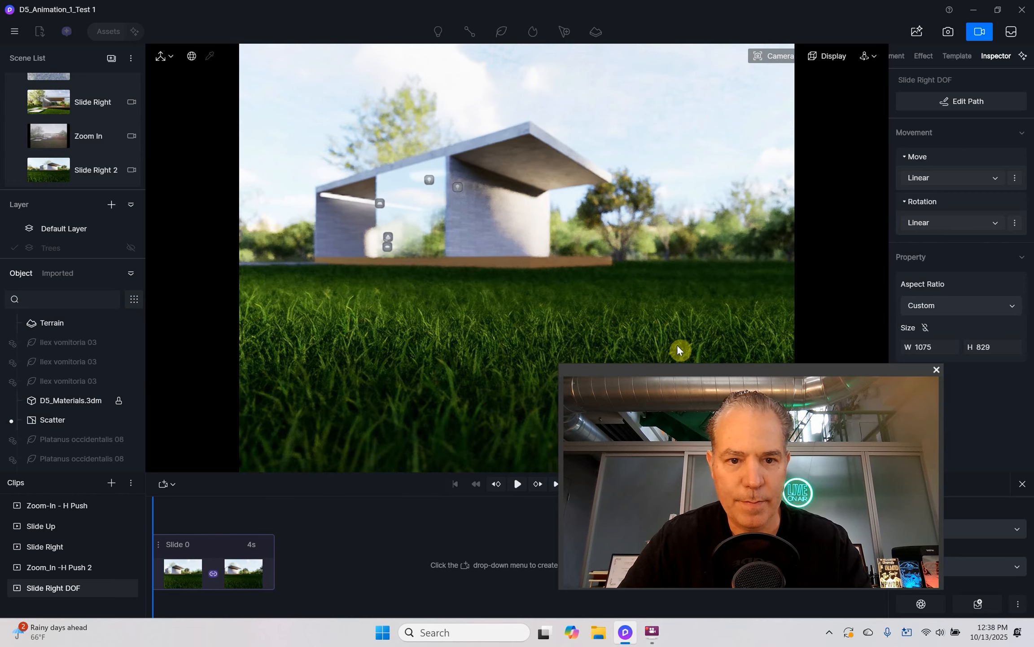
middle_drag(539, 334, 707, 318)
middle_drag(552, 315, 635, 320)
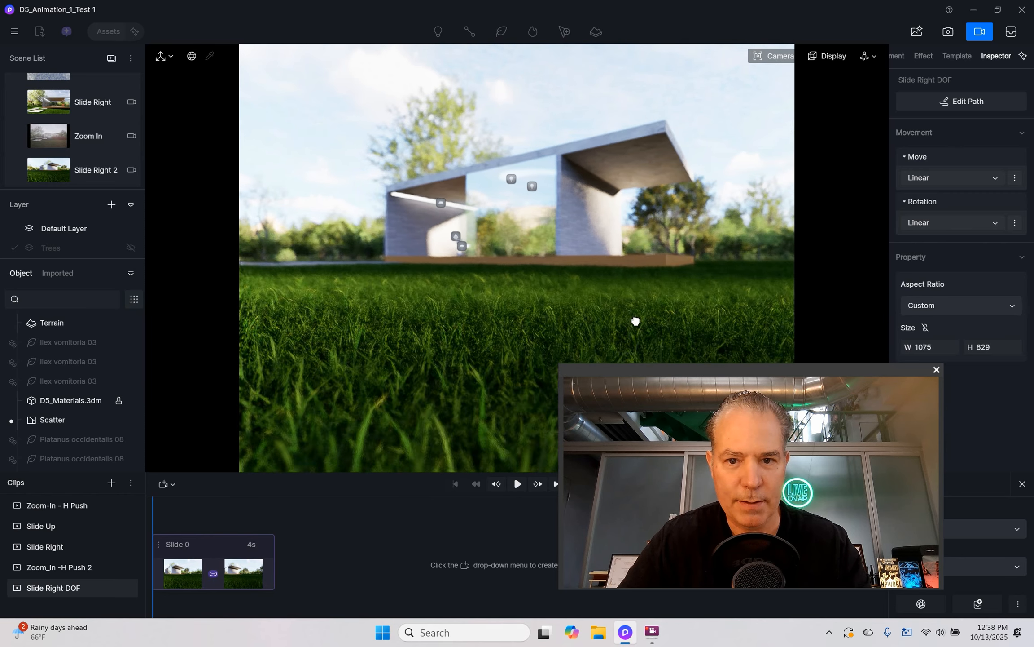
click(518, 484)
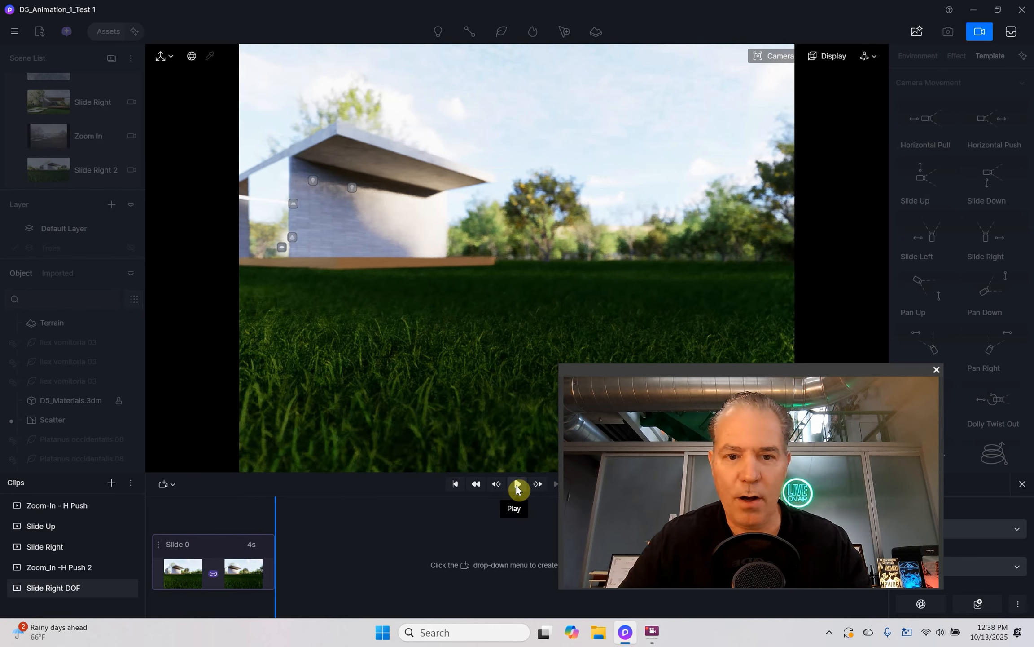
drag(272, 517, 166, 517)
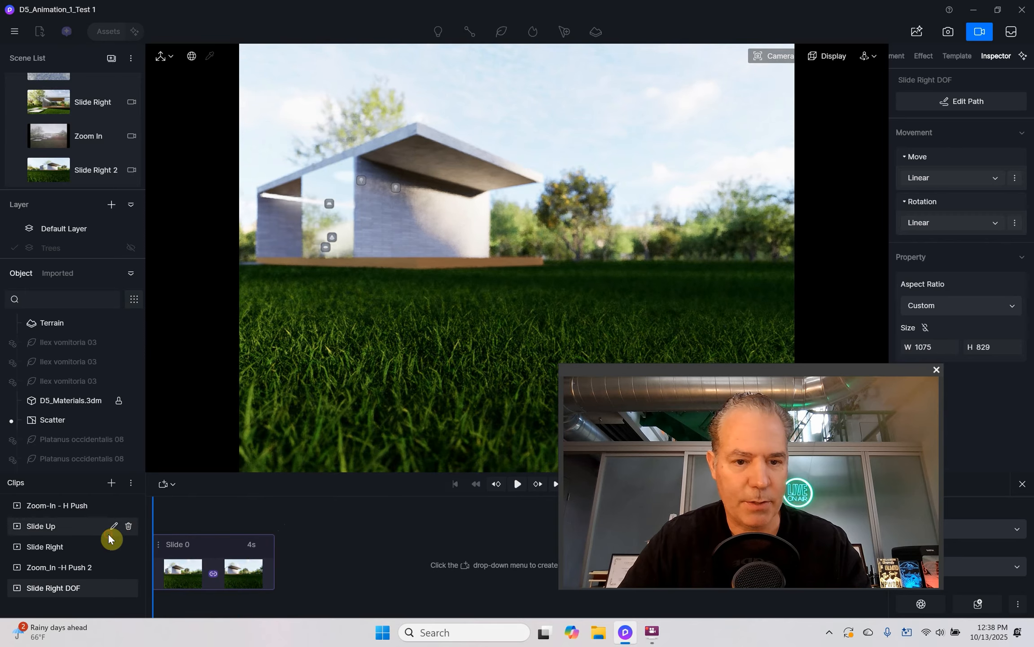
Step: Reframe the start view of the Slide Right DOF clip so the pavilion sits further right, and update that view
click(188, 574)
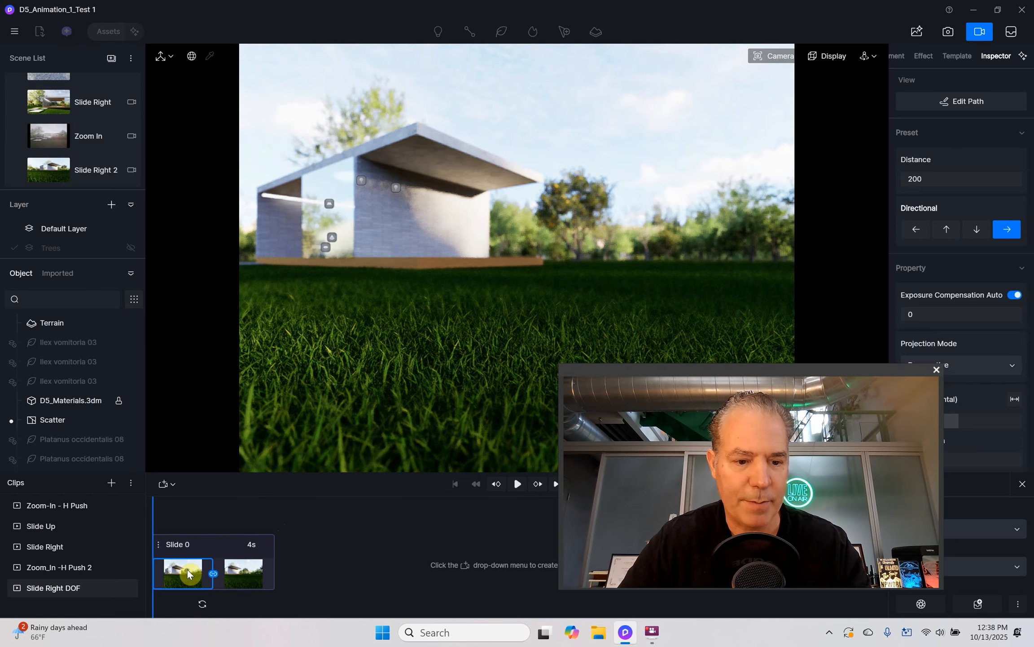
click(249, 575)
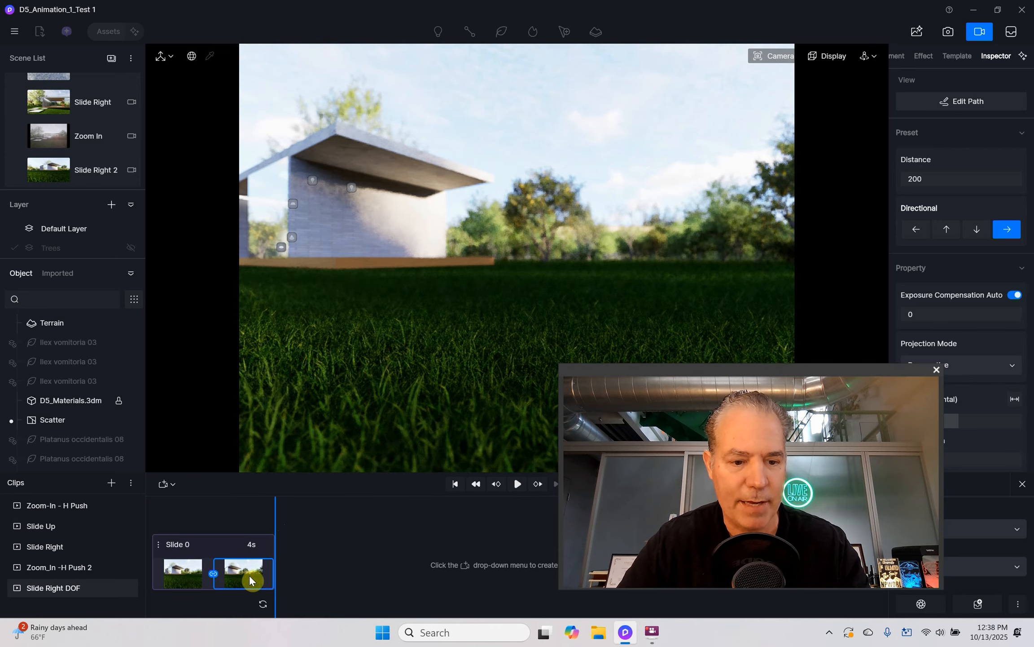
click(180, 568)
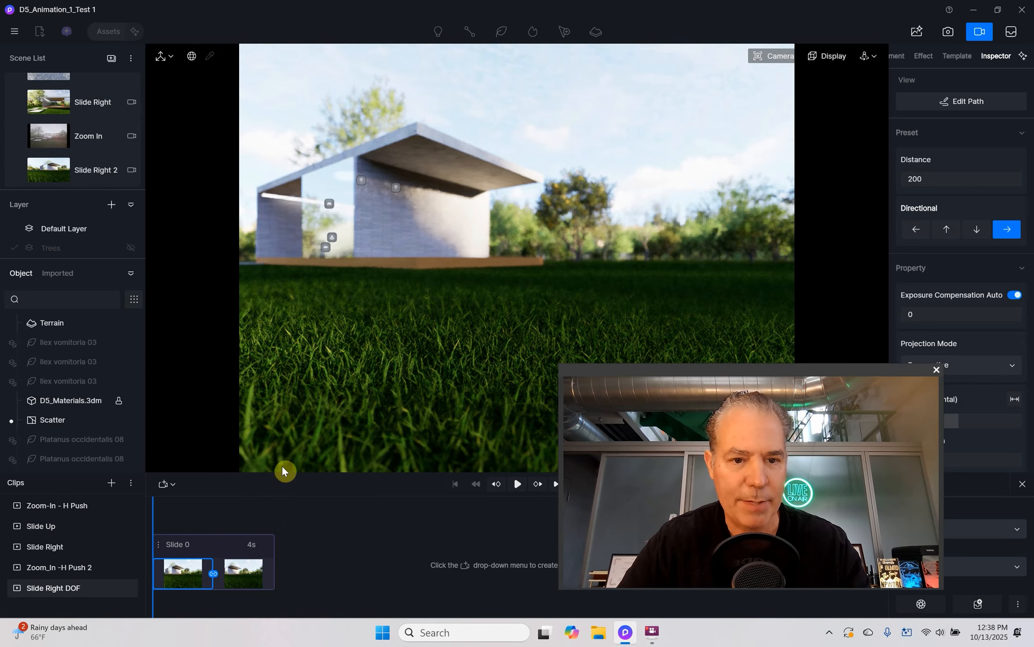
middle_drag(332, 345, 746, 335)
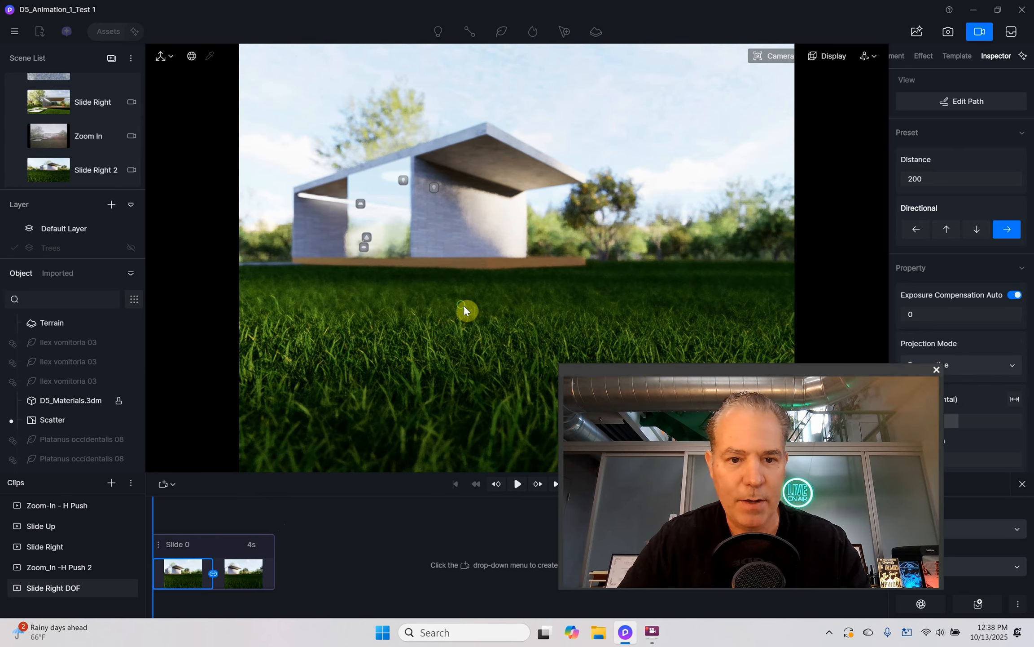
middle_drag(464, 305, 733, 286)
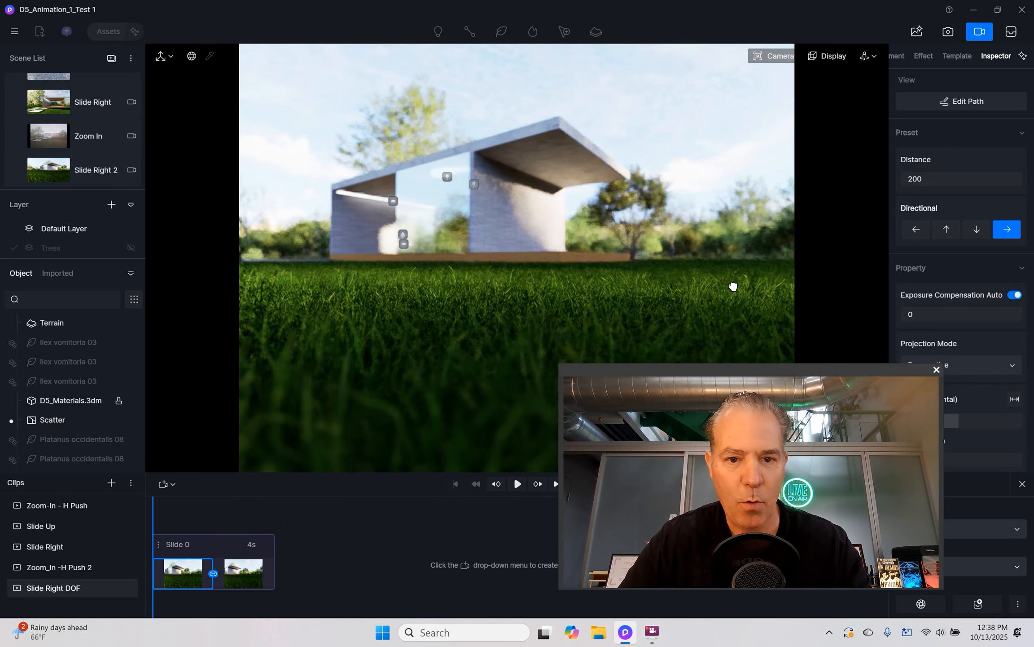
middle_drag(495, 277, 674, 289)
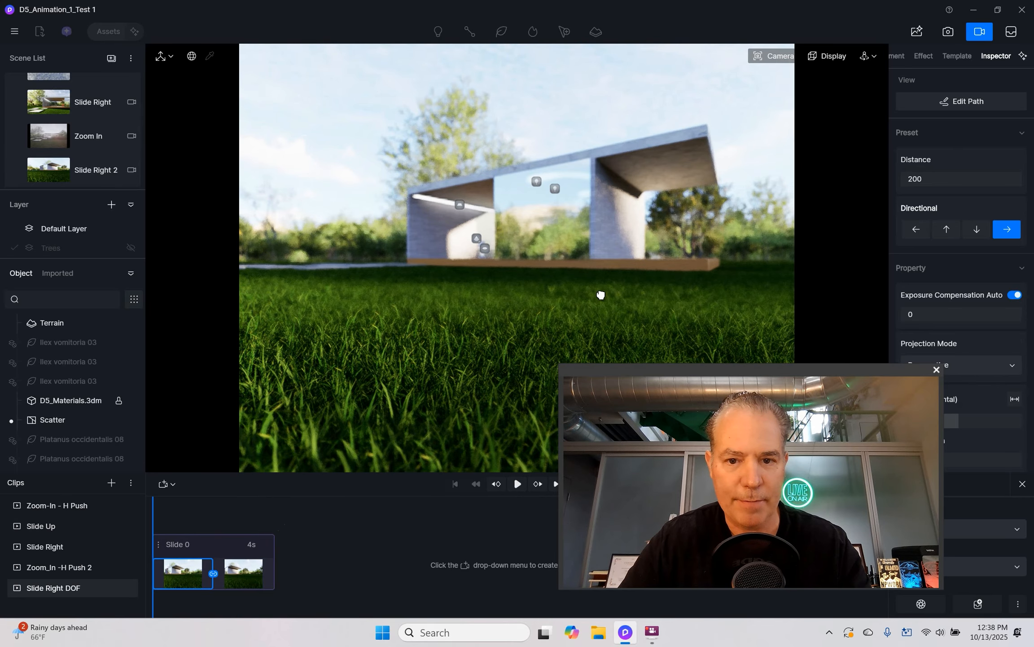
middle_drag(600, 296, 649, 295)
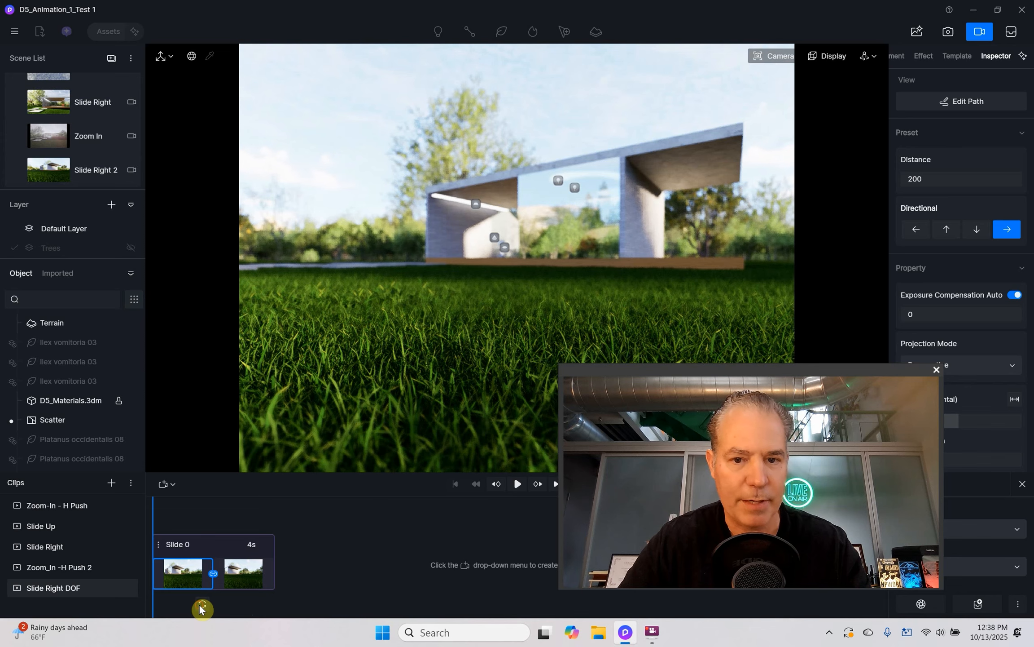
Step: Play back the Slide Right DOF clip and compare its start and end views
click(518, 484)
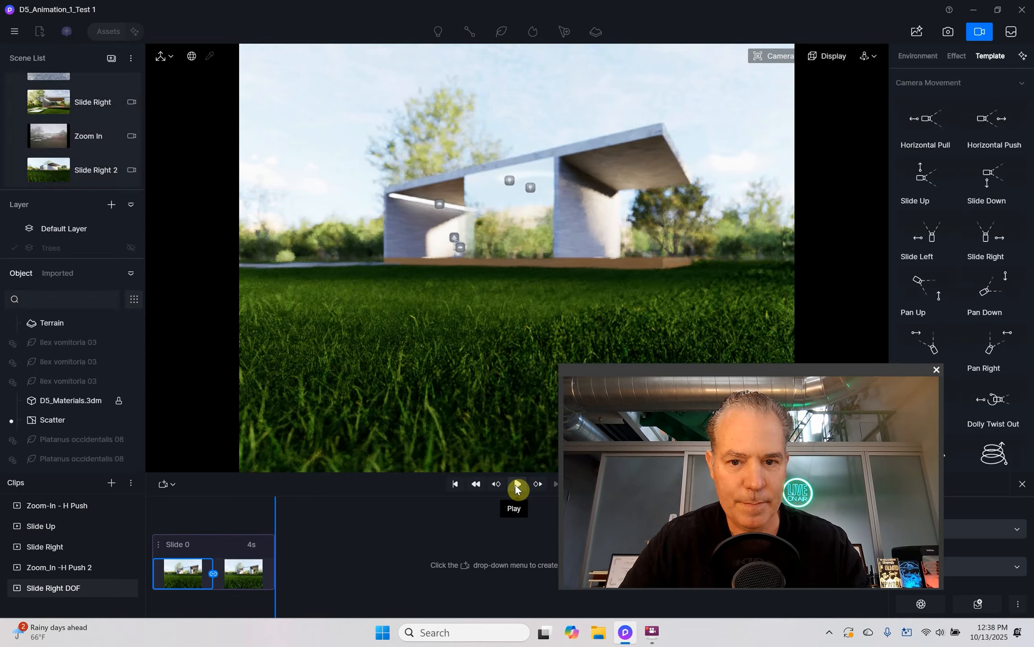
click(516, 487)
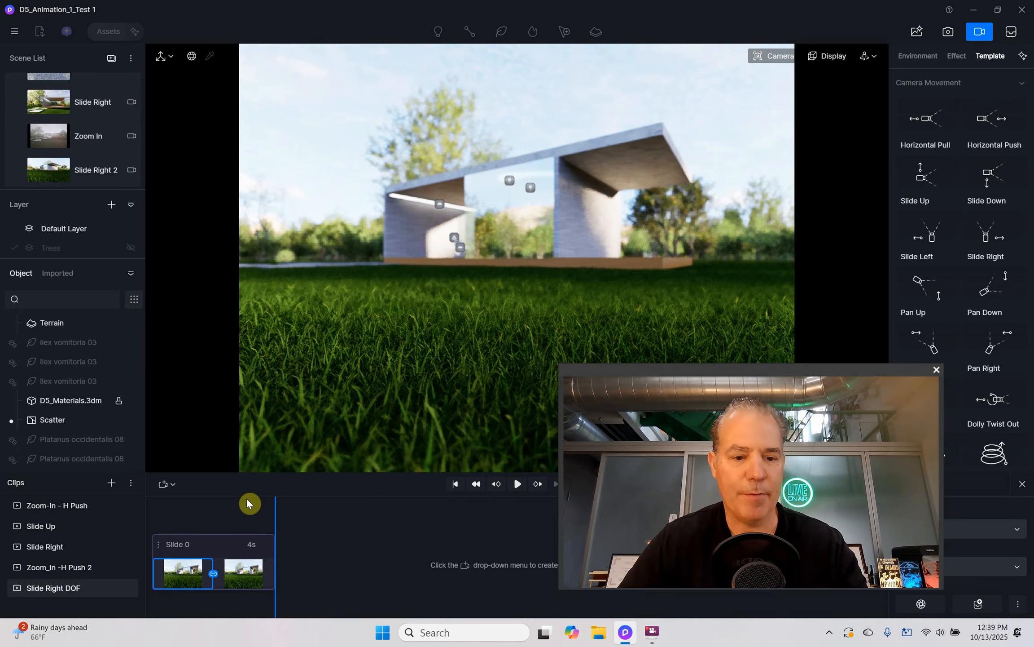
click(185, 579)
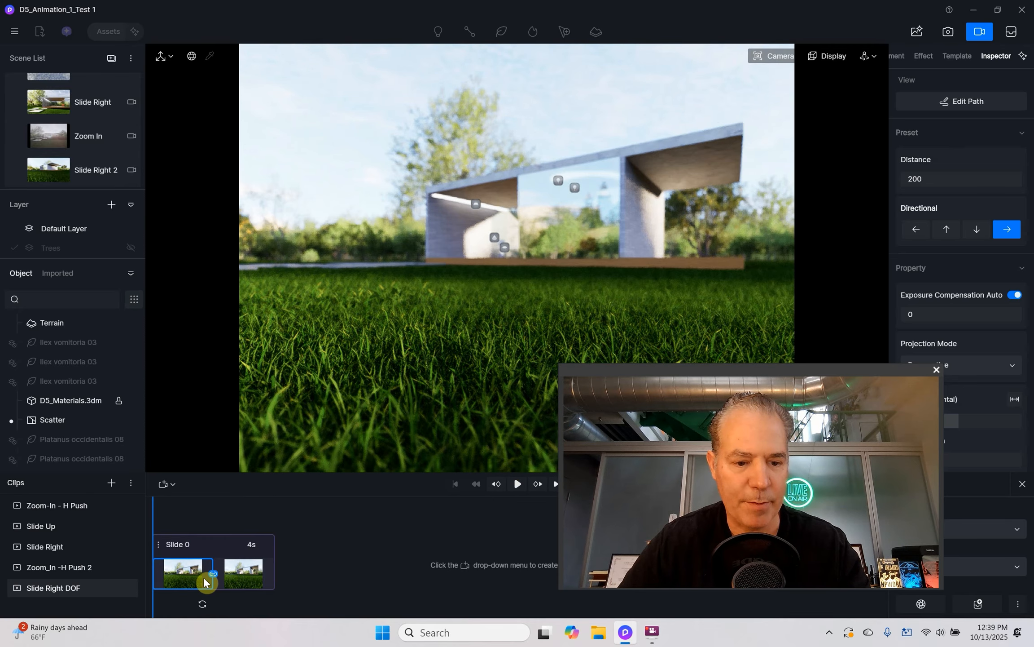
click(248, 572)
click(191, 577)
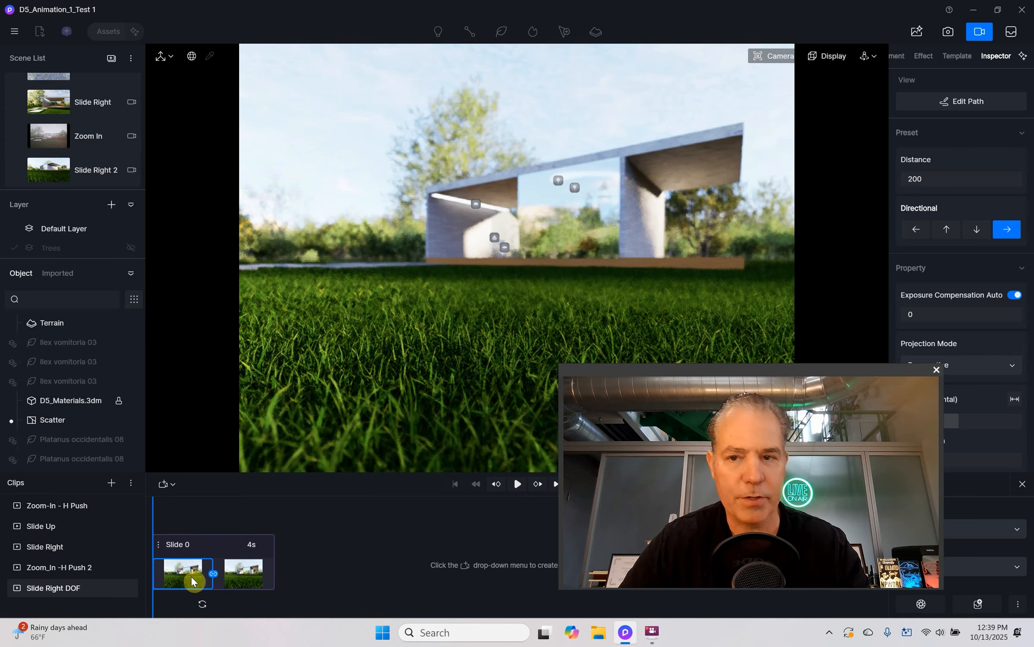
Step: Set the depth of field focus distance of the clip's start view to 0 and update the view
click(782, 56)
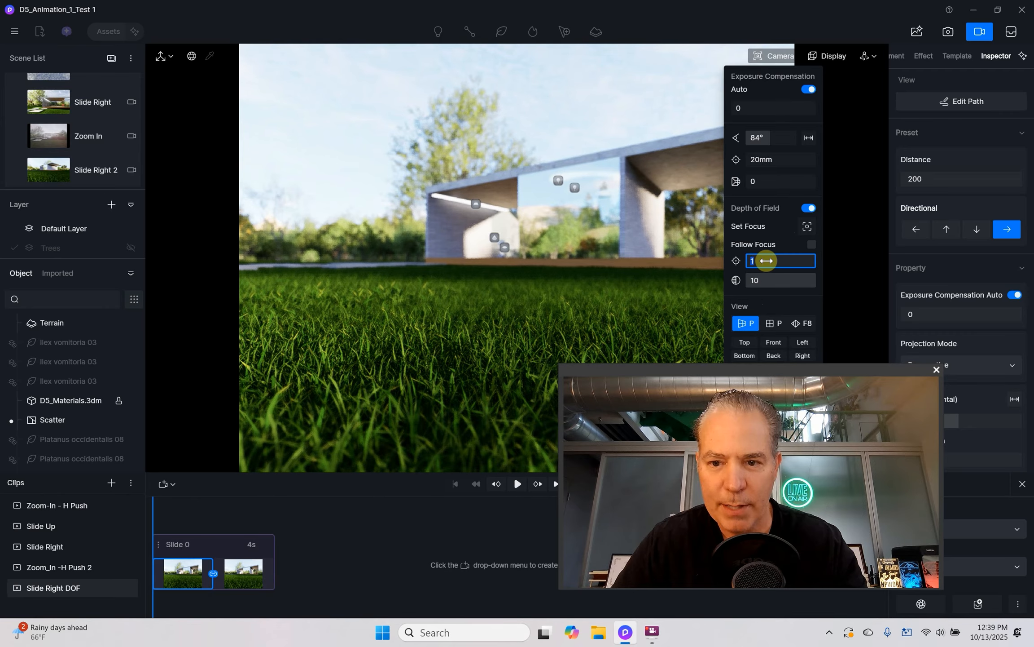
text(0)
key(Return)
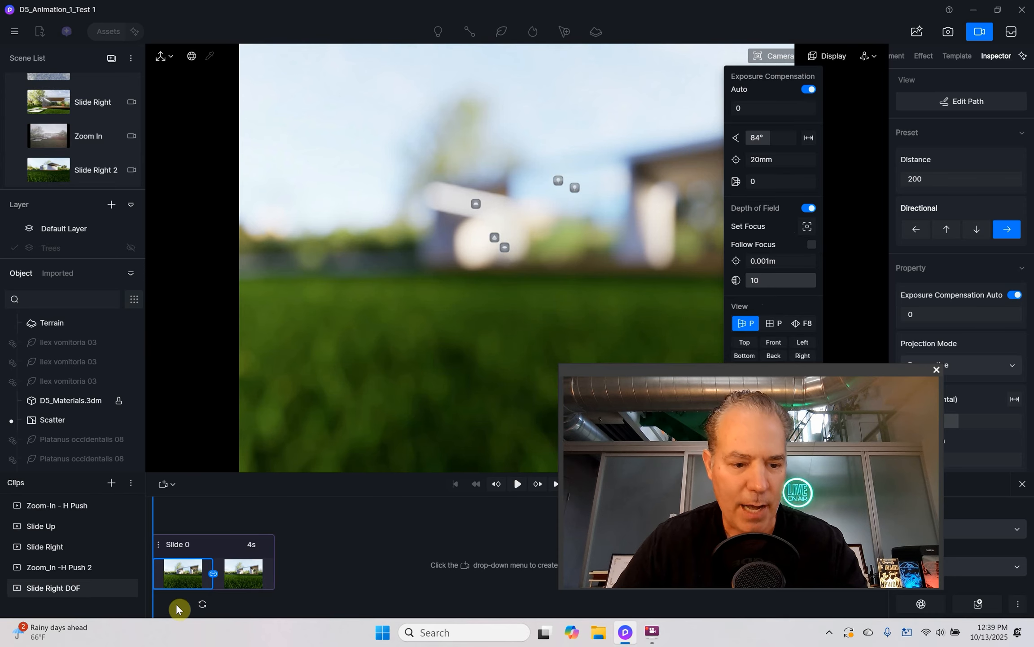
click(201, 609)
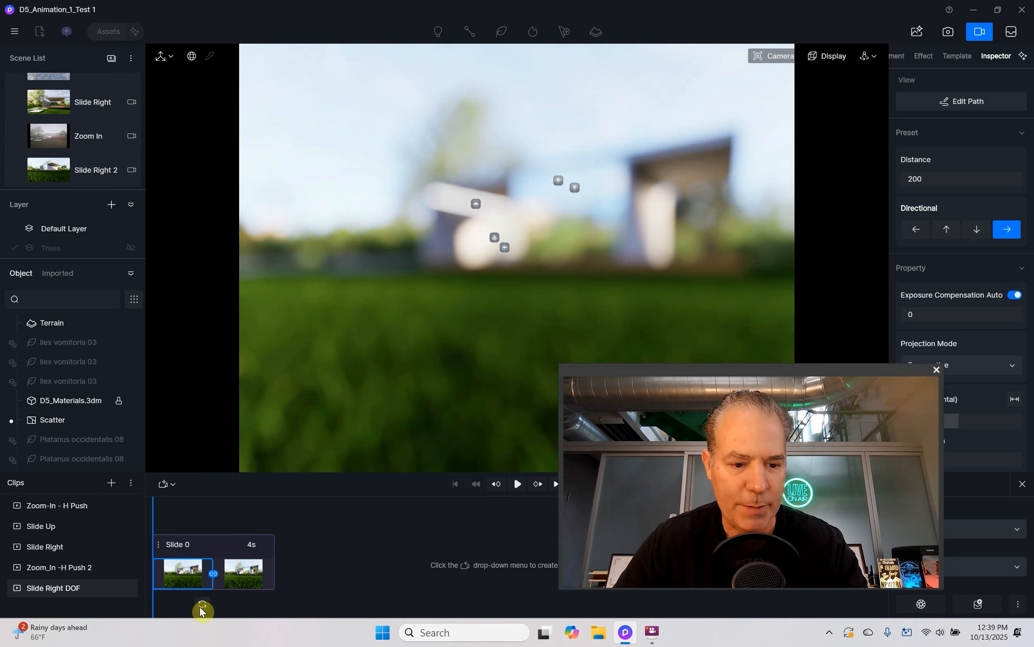
Step: Try depth of field focus distances of 1.5 m and 10 m on the clip's end view
click(247, 573)
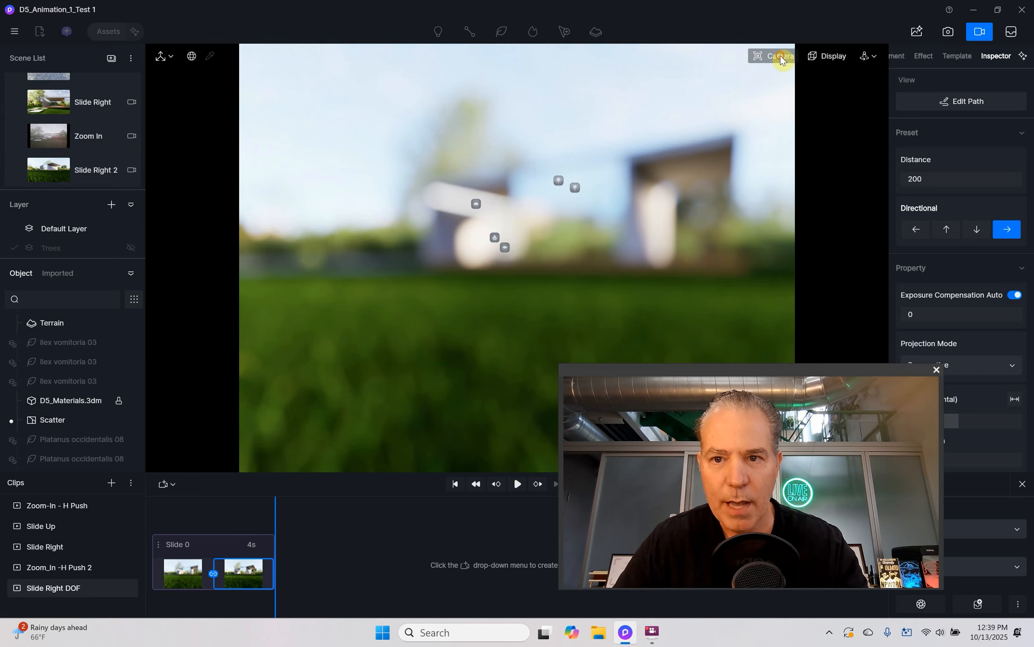
click(781, 56)
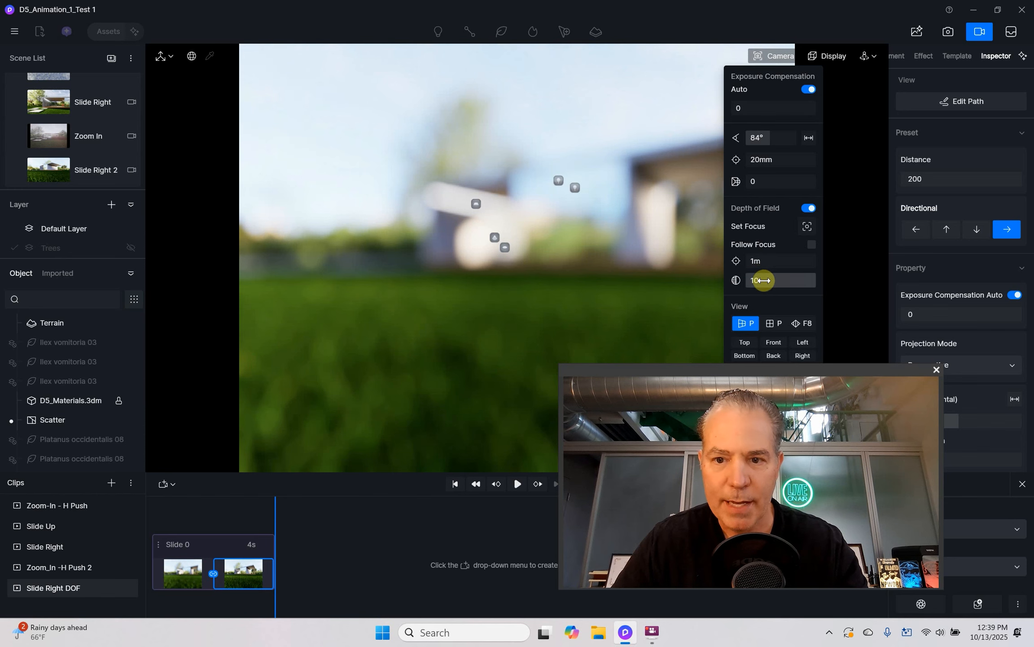
click(765, 261)
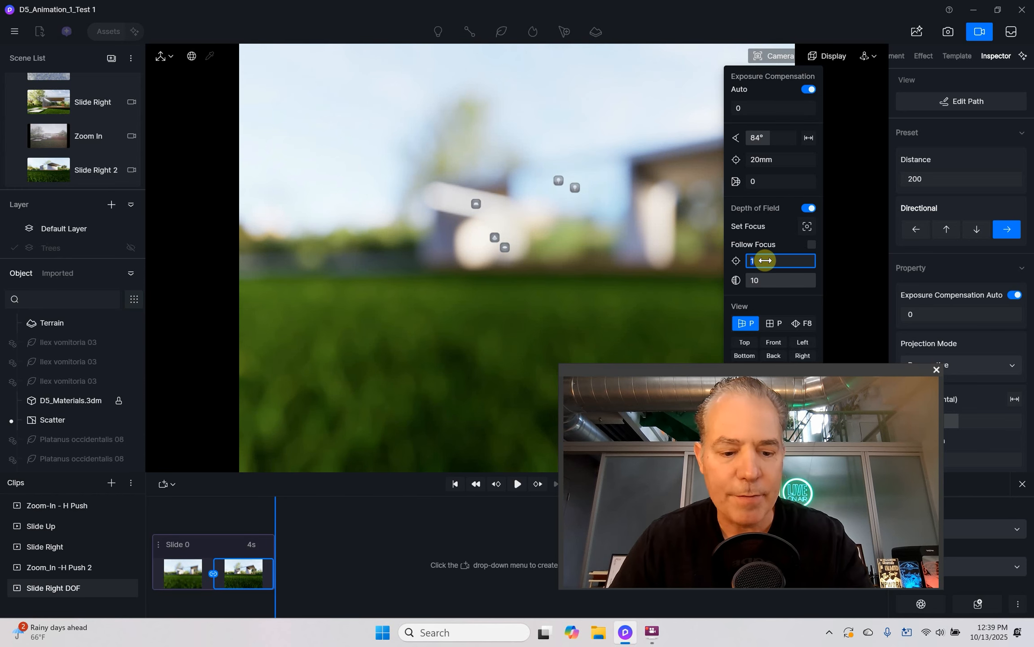
text(.5)
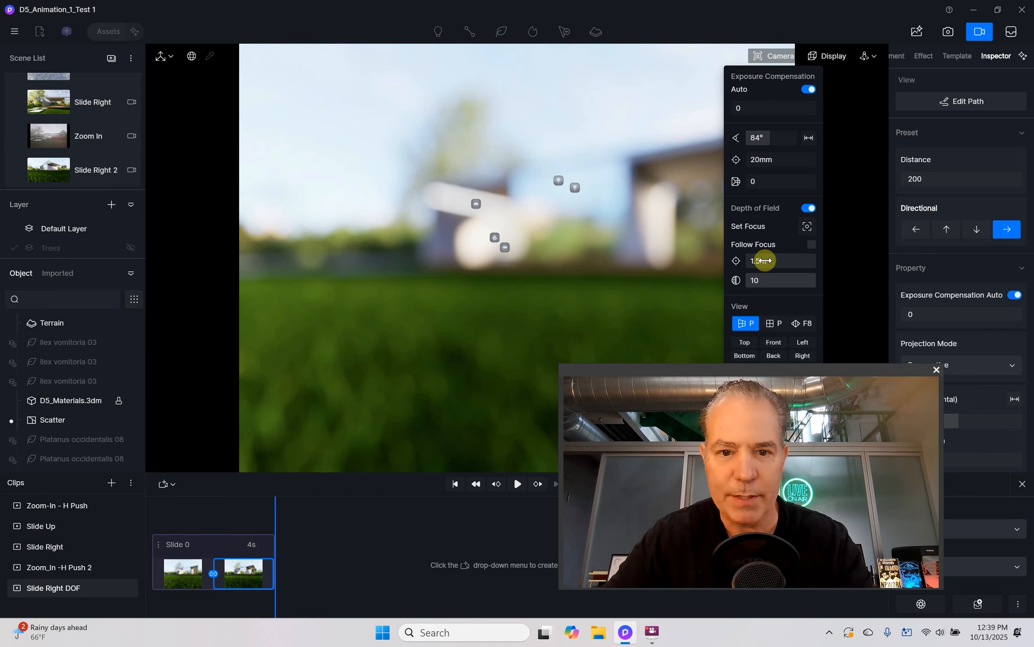
key(Return)
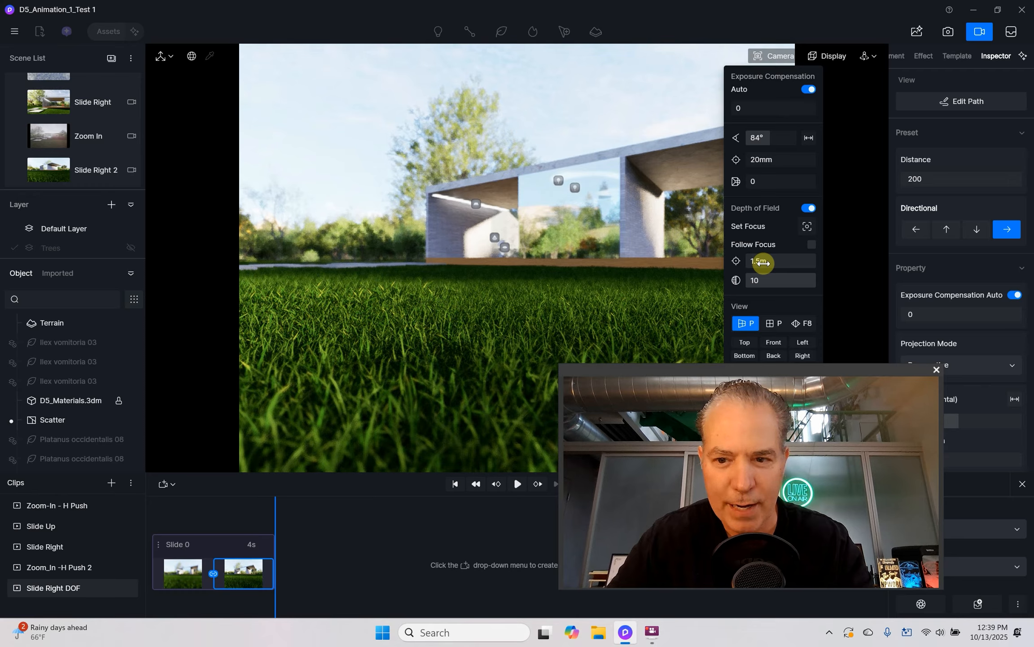
click(765, 261)
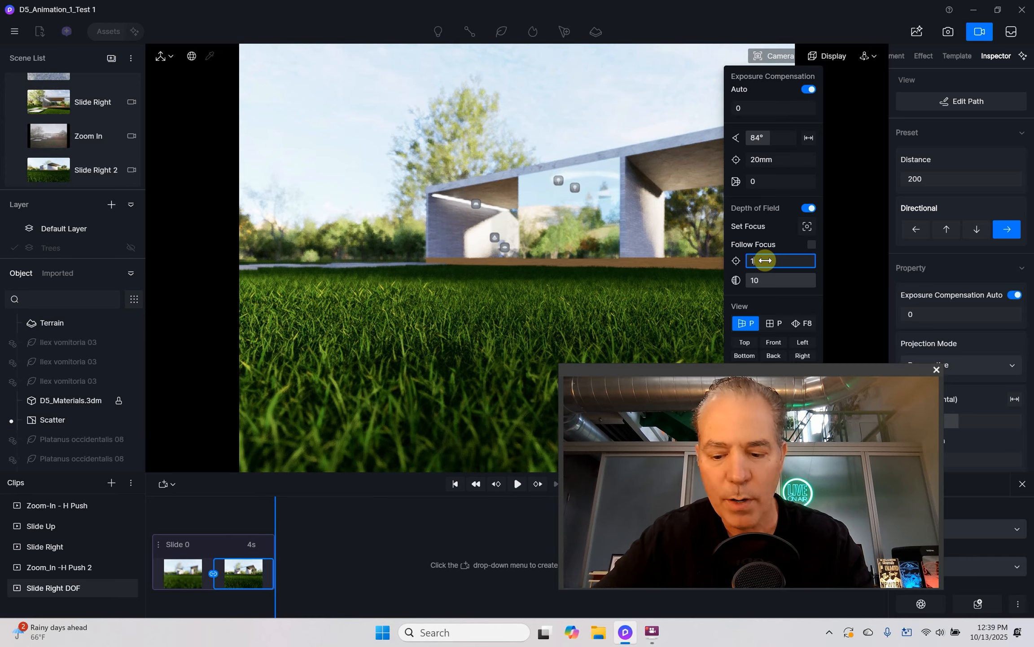
key(Return)
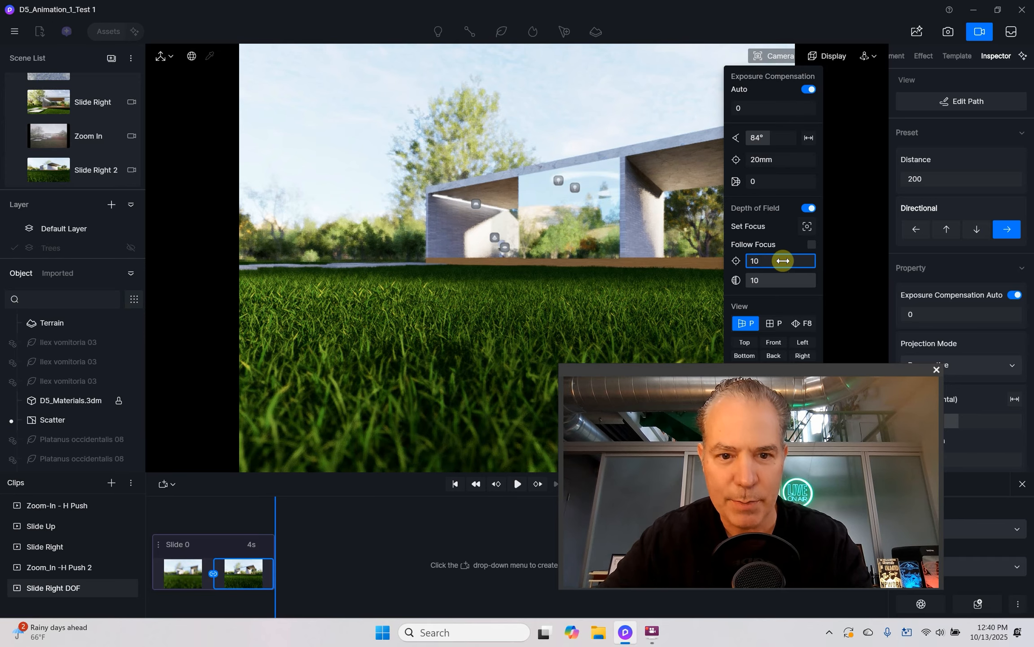
key(Return)
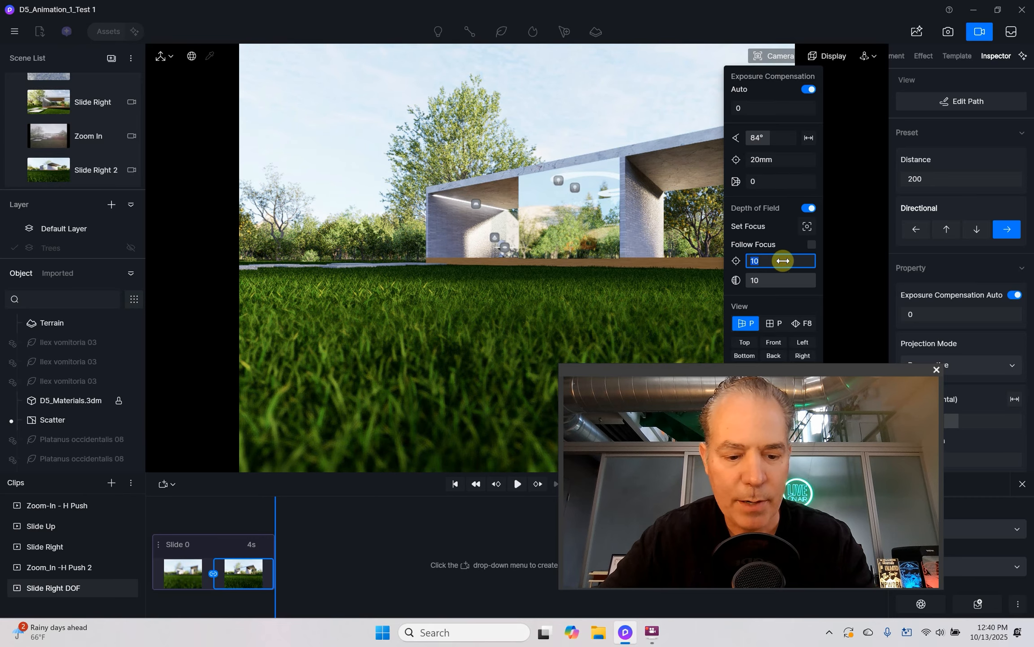
Step: Try focus distances of 1 m and 2 m on the end view and play back the clip
text(1)
key(Return)
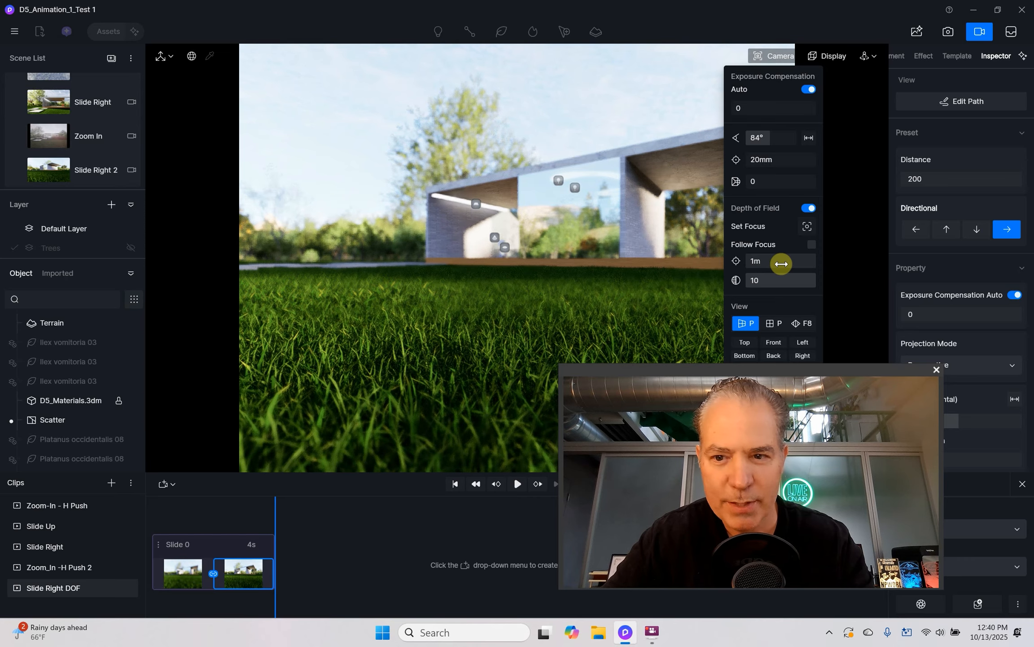
click(782, 263)
text(2)
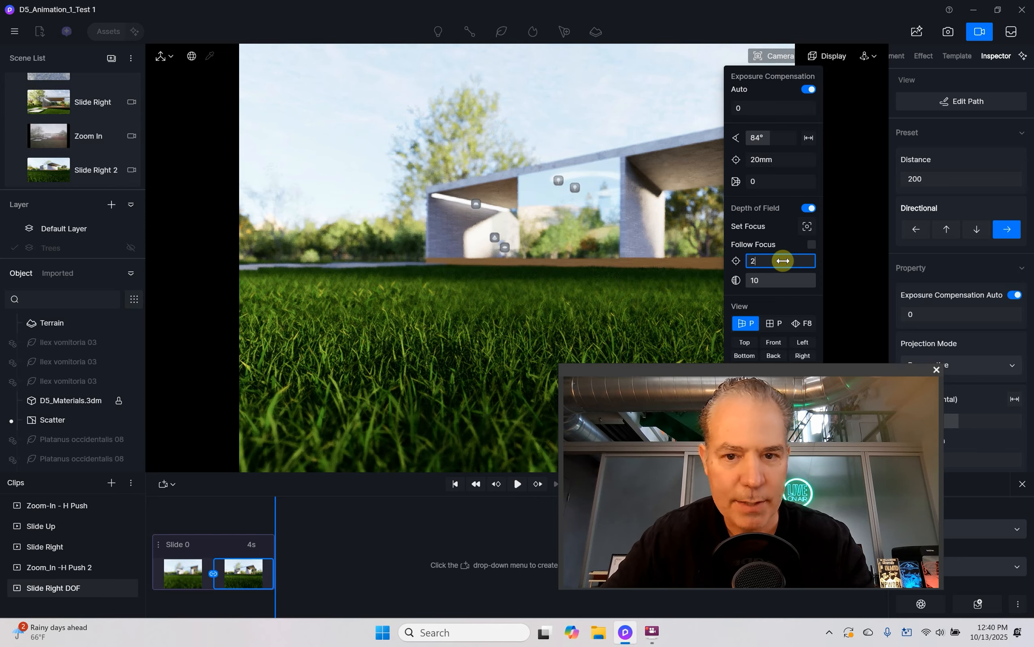
key(Return)
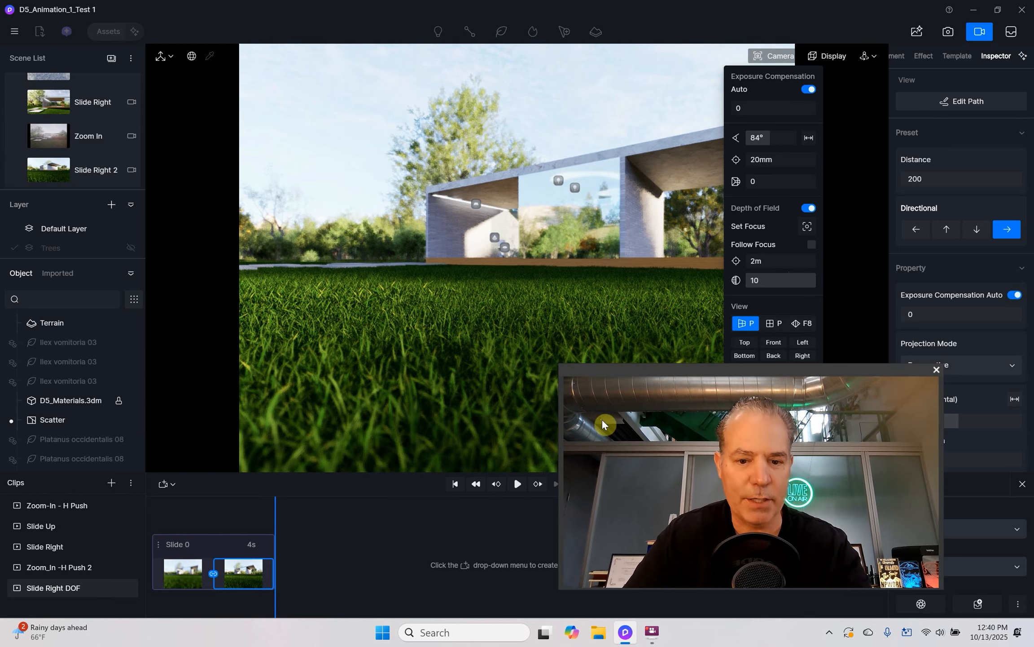
click(517, 484)
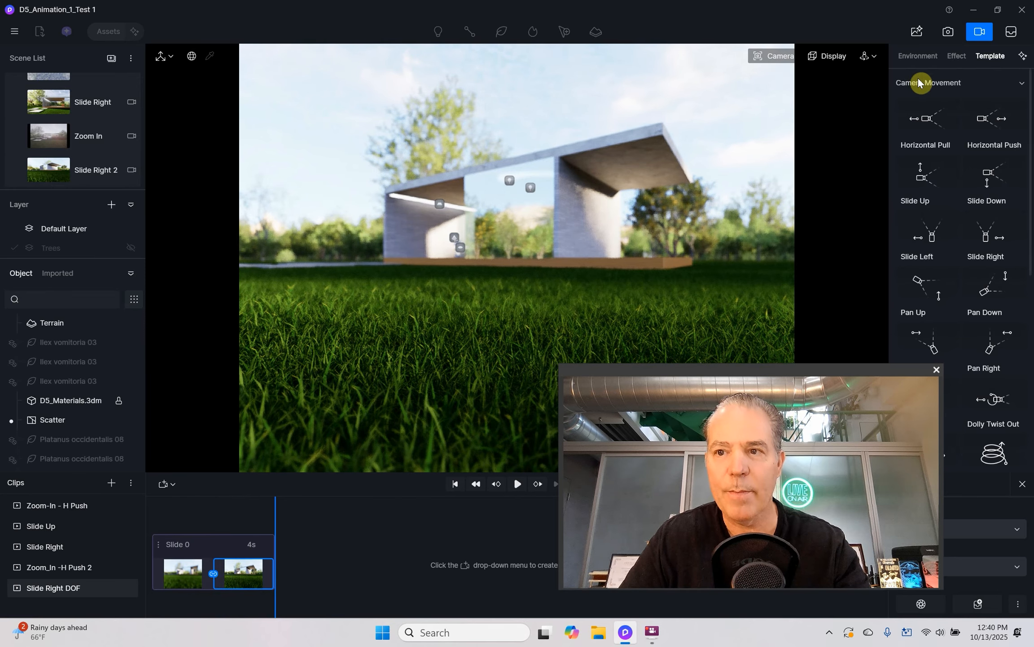
Step: Set the Slide Right DOF clip's aspect ratio to 16:9 and play it back
drag(798, 366, 612, 364)
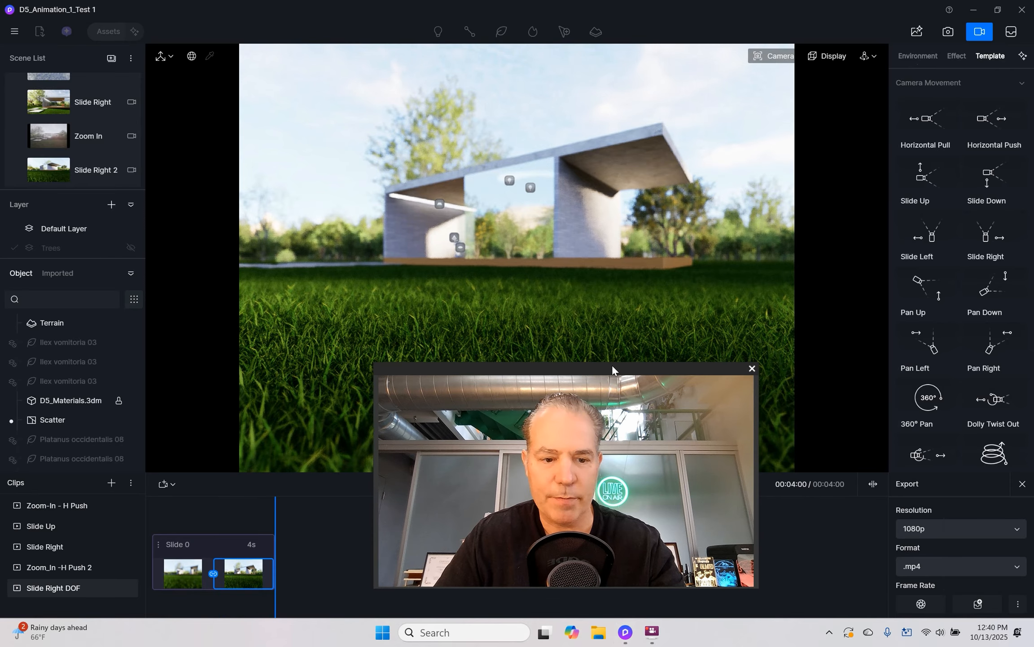
click(218, 544)
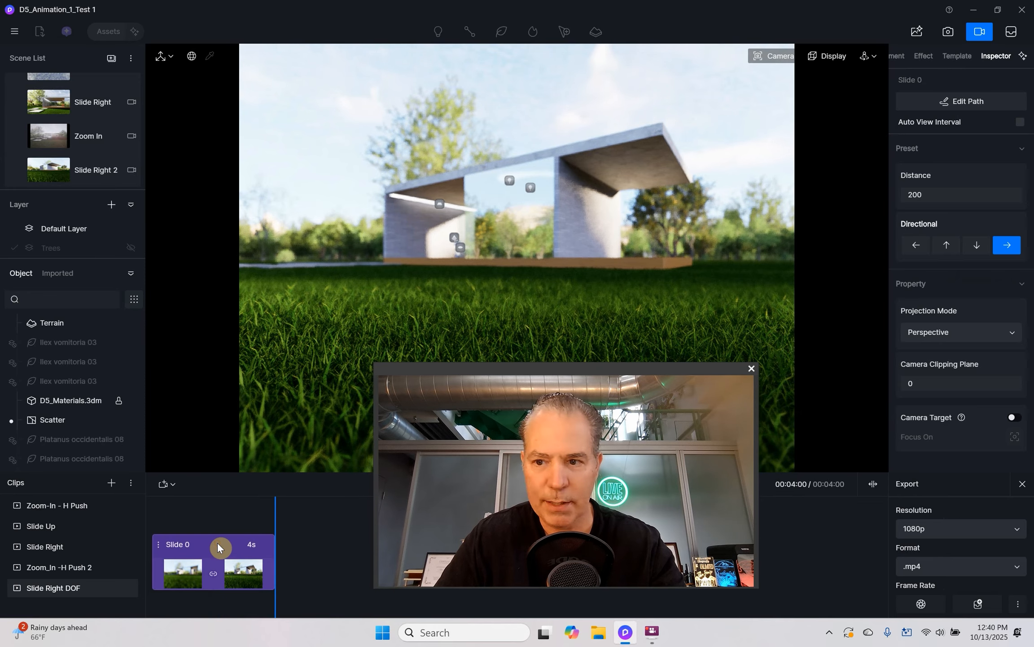
click(228, 509)
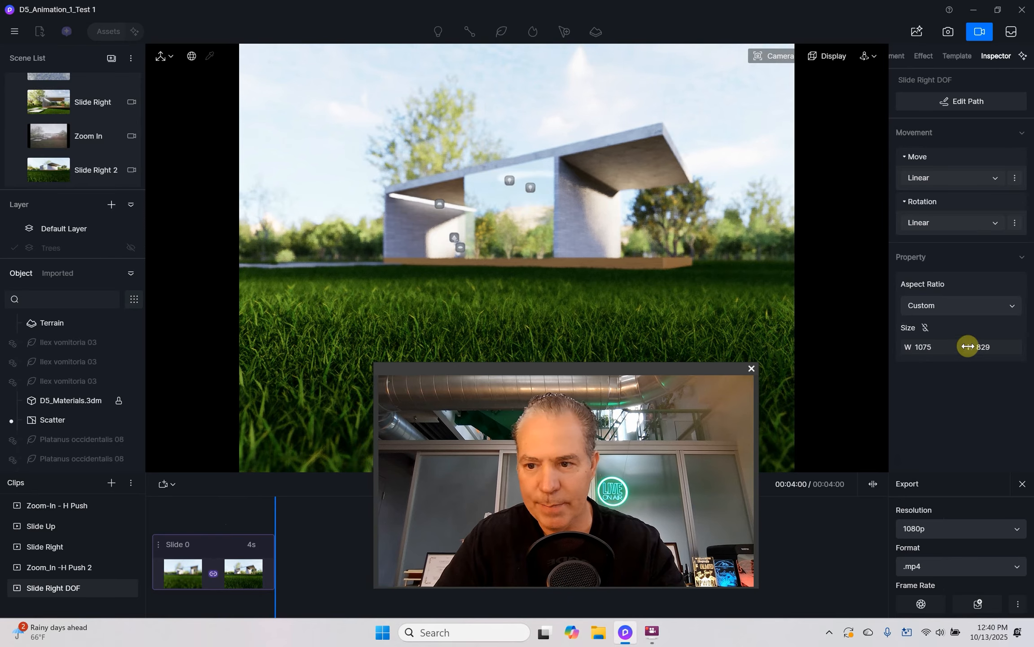
click(973, 305)
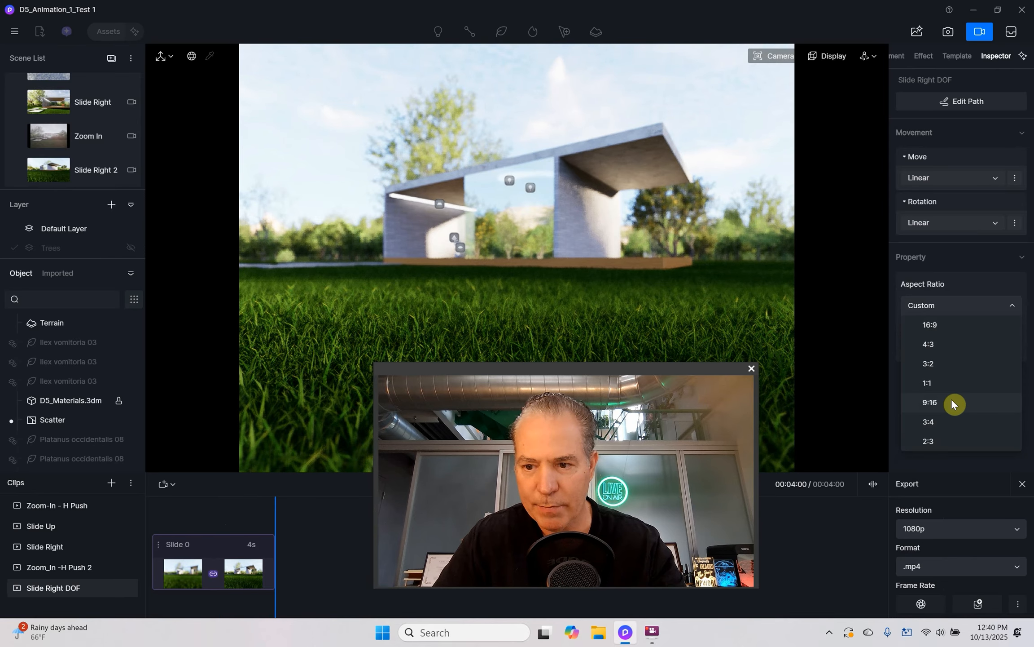
click(941, 329)
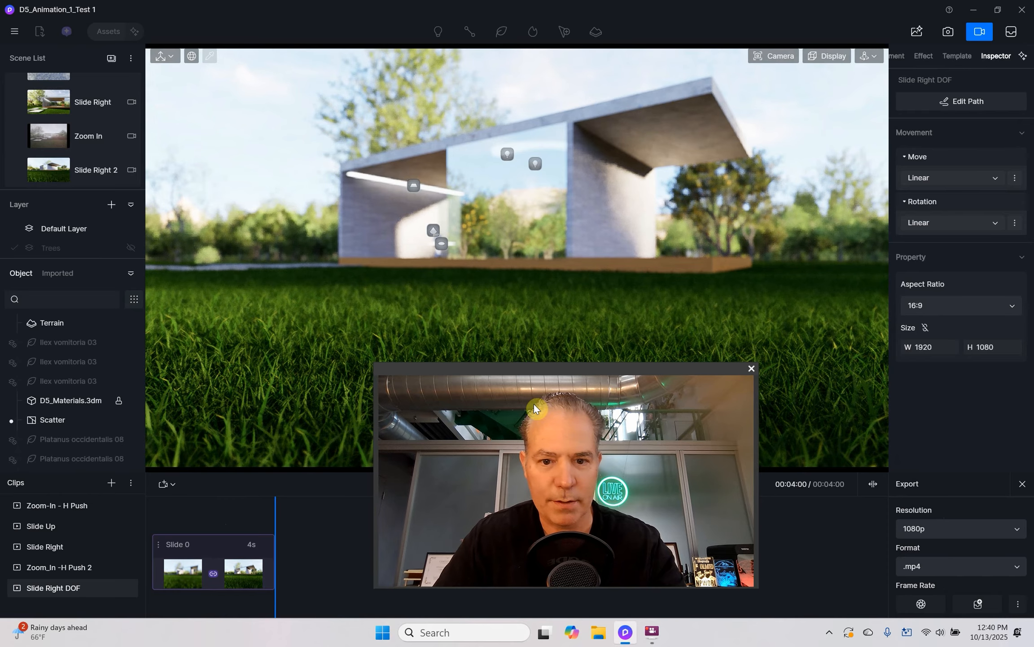
drag(538, 379, 777, 379)
click(519, 482)
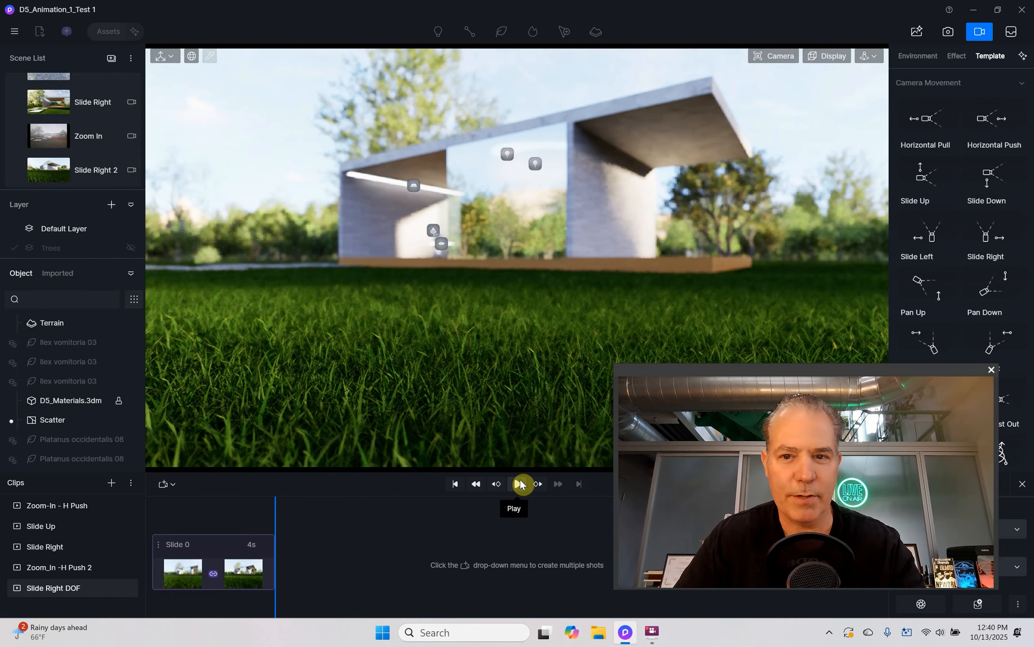
Step: Set the camera's depth of field focus distance to 2 m at the end of the clip
click(781, 54)
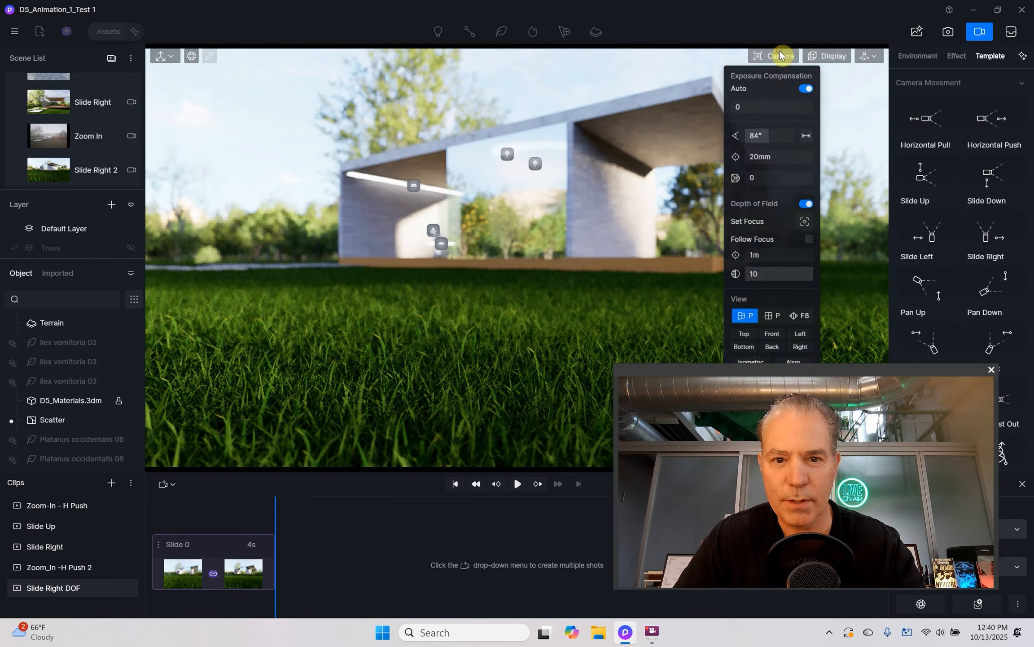
click(768, 261)
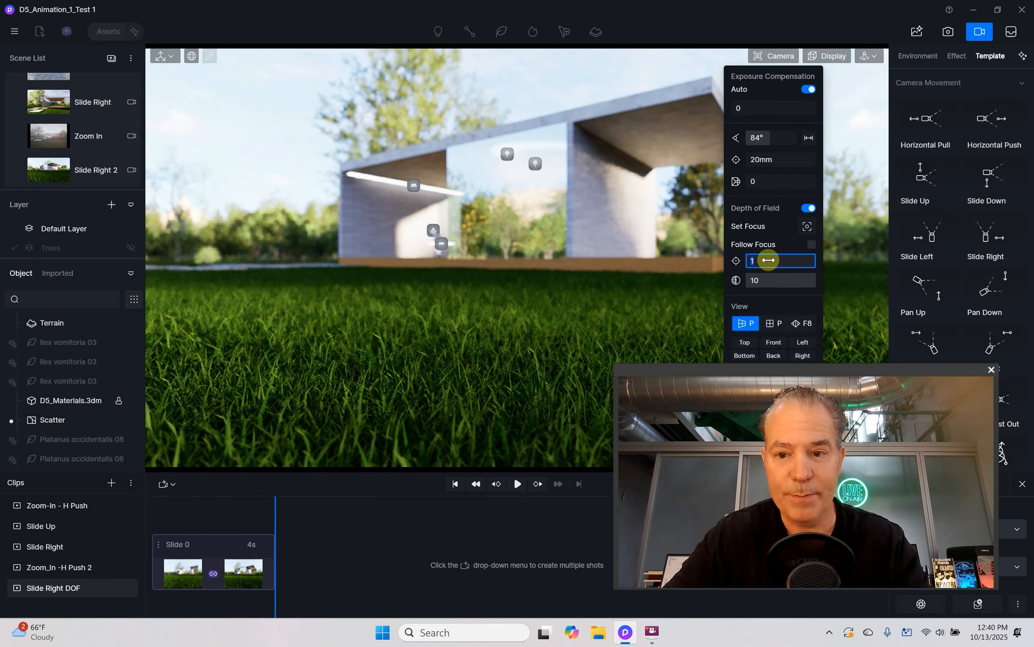
text(2)
key(Return)
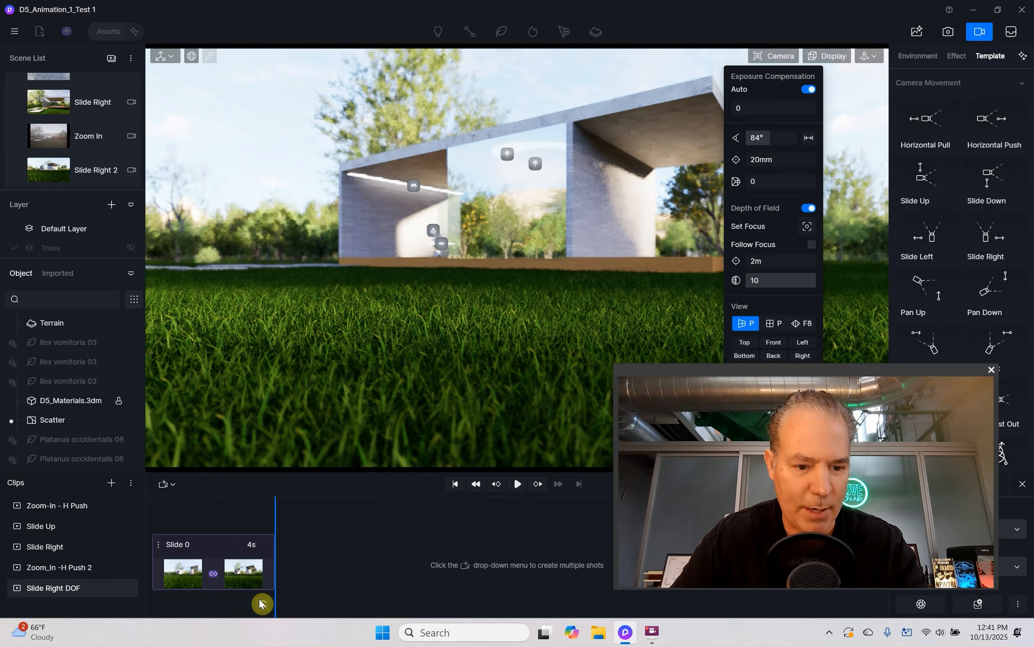
Step: Update the Slide Right DOF clip's end keyframe with the 2 m focus distance and play back the clip
click(262, 606)
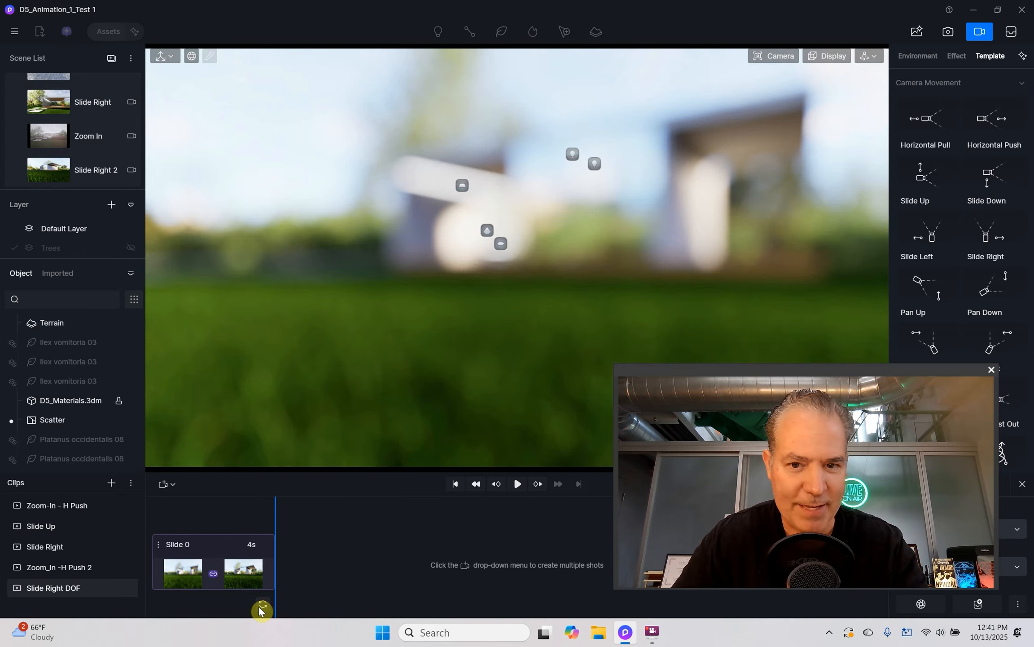
click(263, 606)
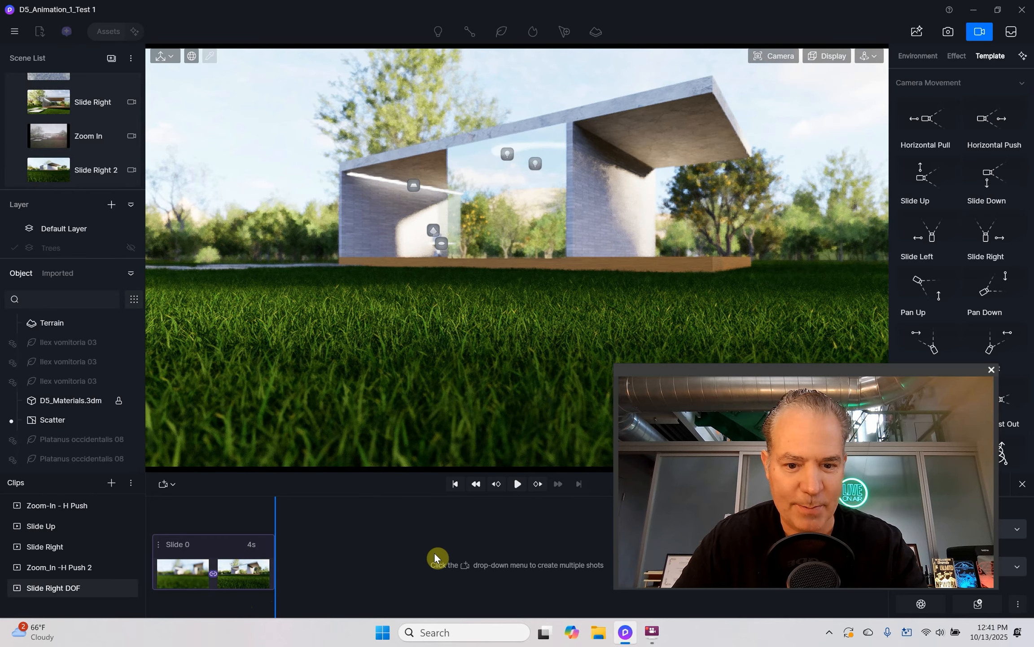
click(516, 486)
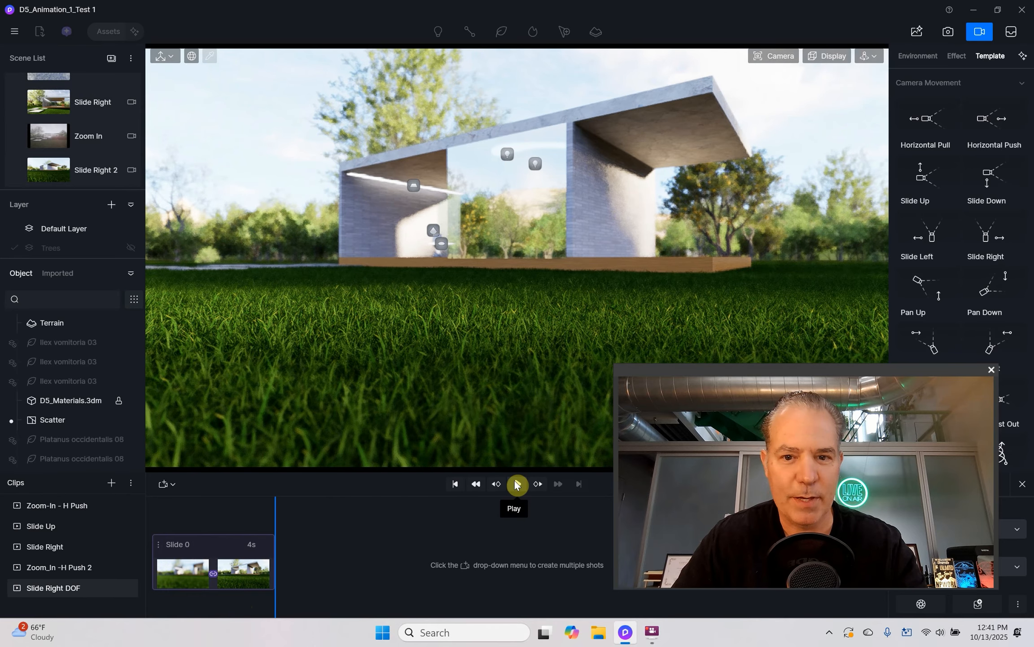
Step: Set the end view's depth of field focus distance to 2.6 m, update the end keyframe and play back the clip
click(781, 58)
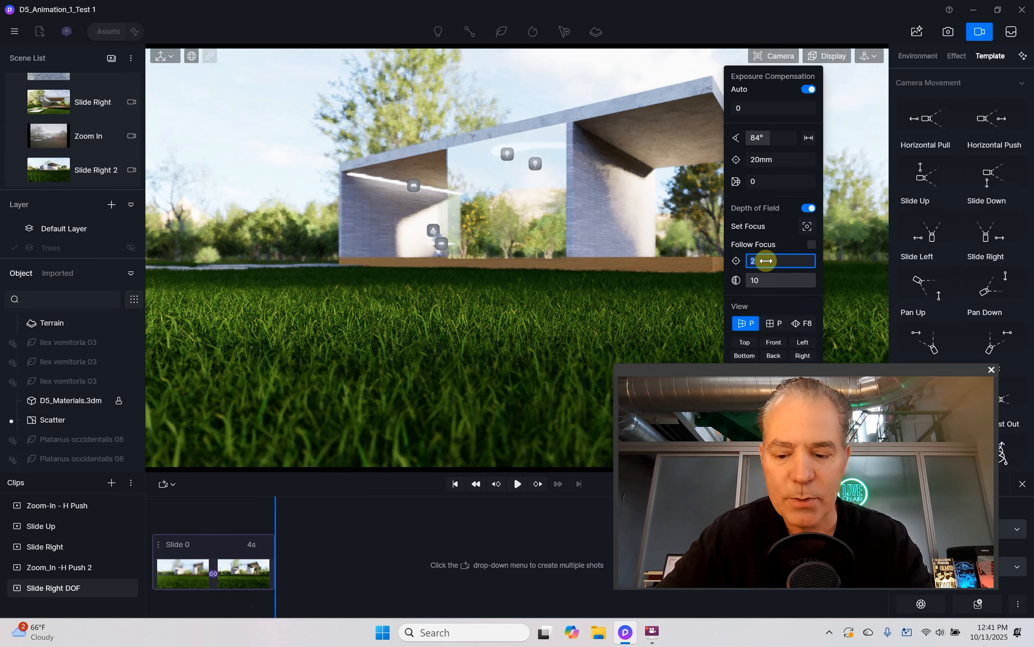
text(.6)
key(Return)
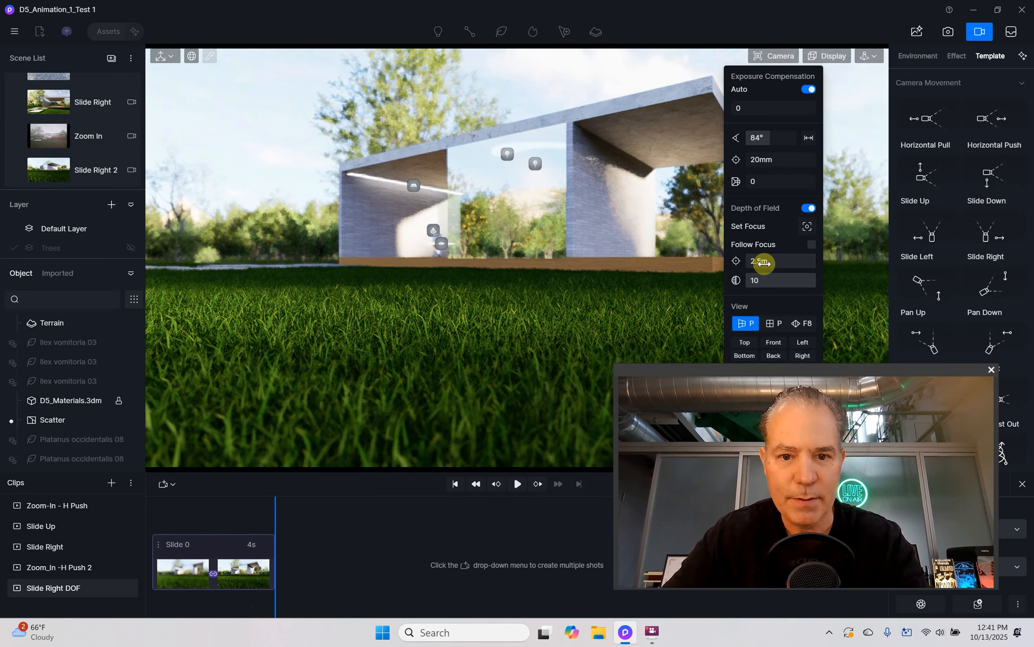
click(265, 600)
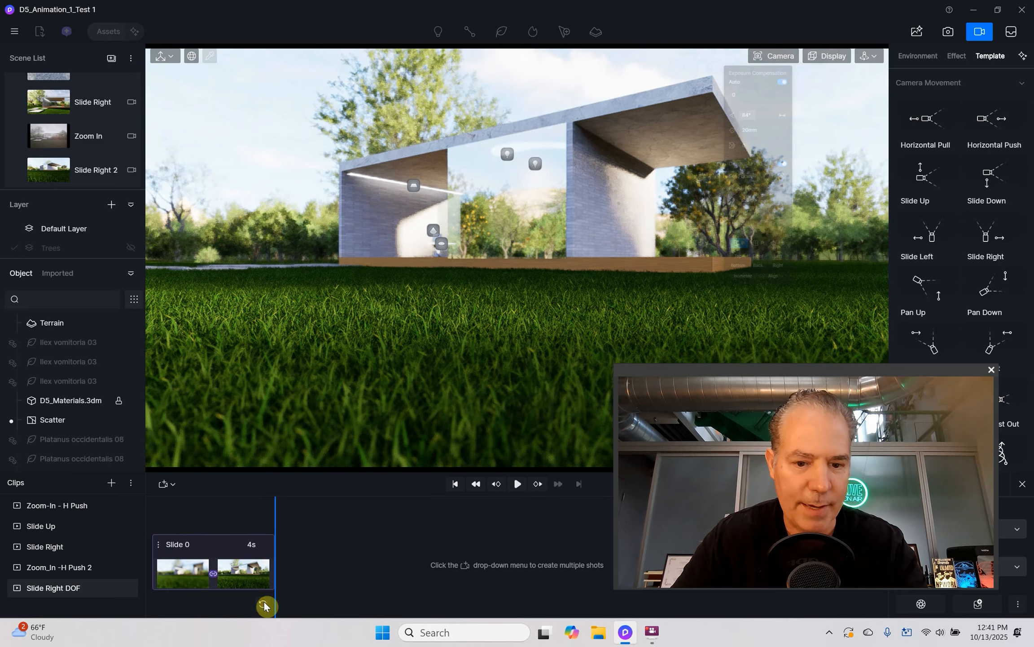
click(516, 484)
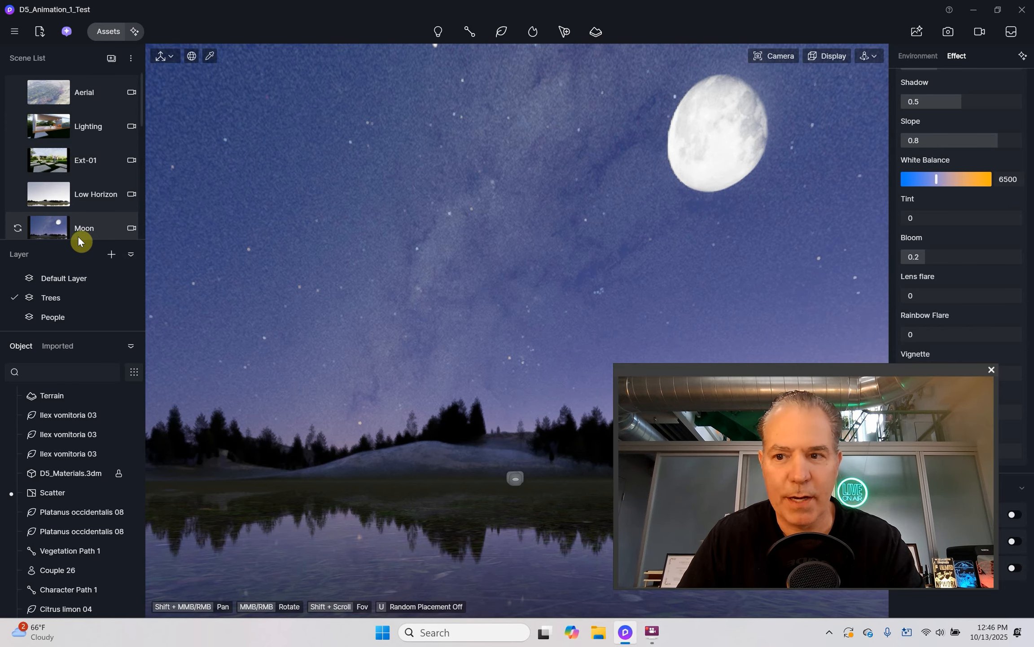
Step: Examine the Moon scene's environment settings, including the Custom Daytime and Custom Night values
drag(757, 367, 325, 347)
click(901, 57)
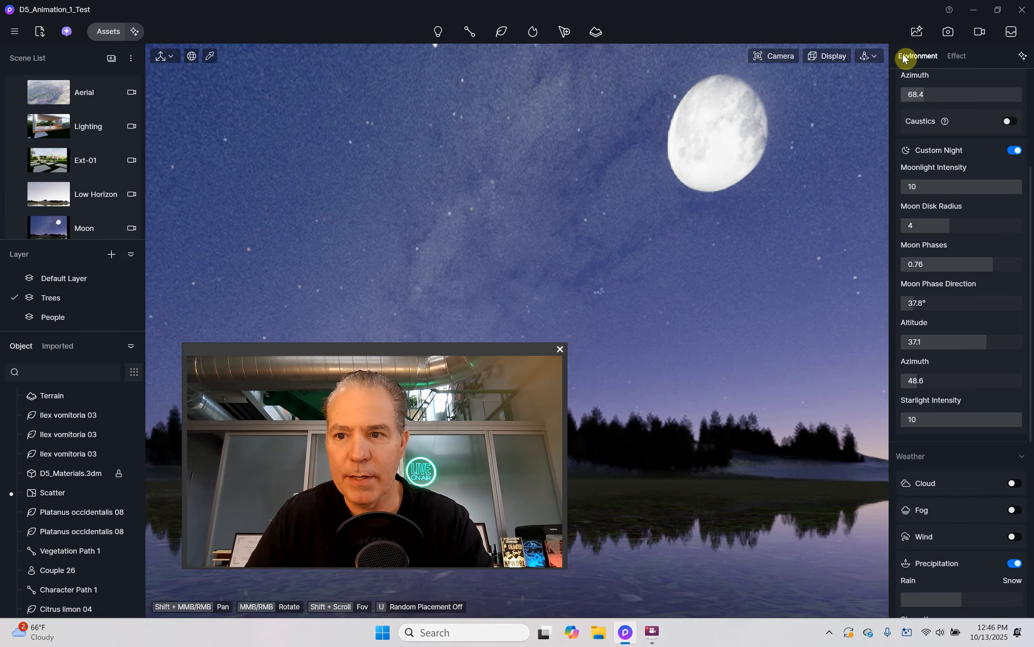
scroll(984, 173, up, 5)
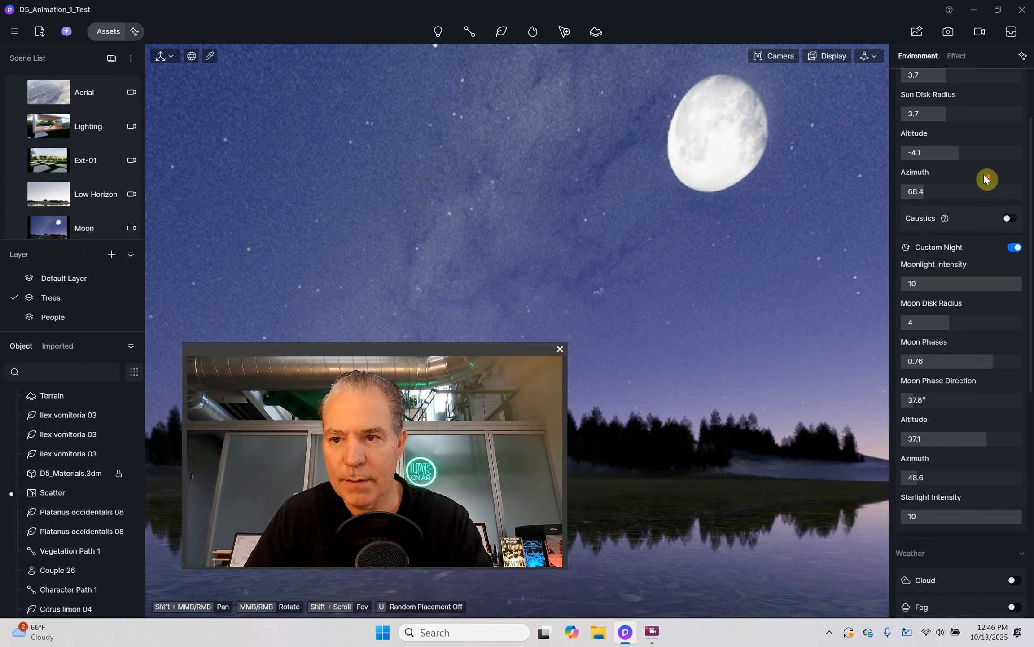
scroll(984, 173, down, 2)
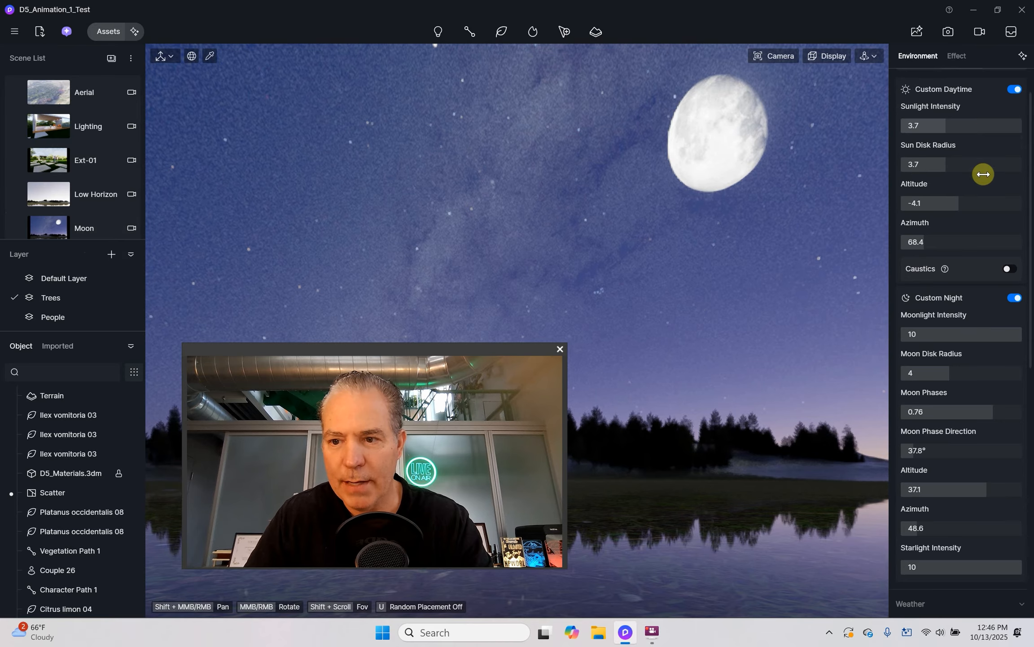
scroll(1002, 298, down, 3)
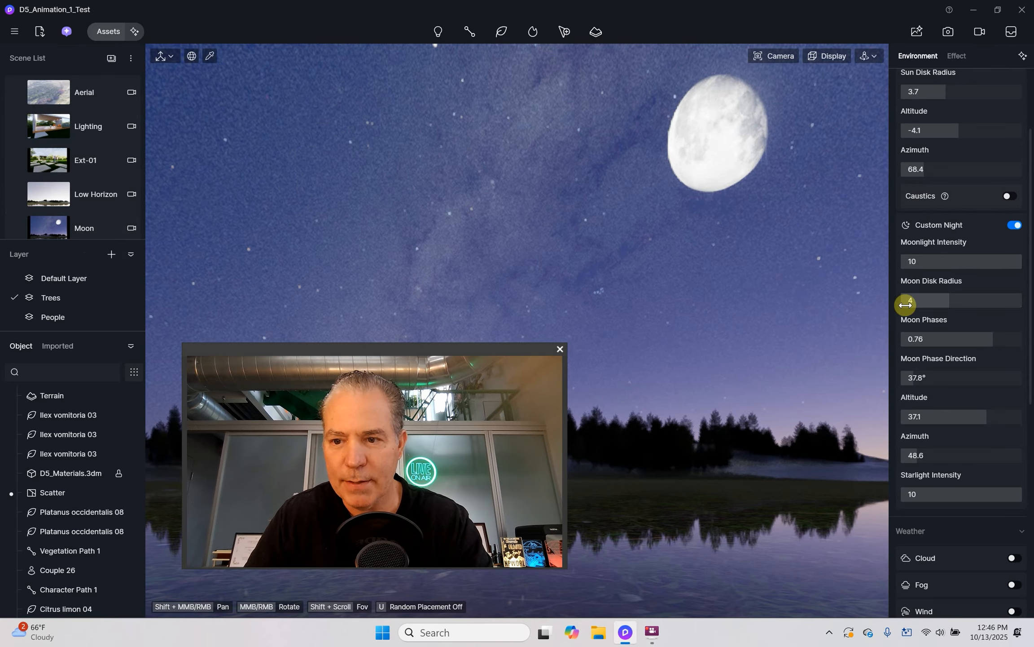
scroll(961, 347, down, 1)
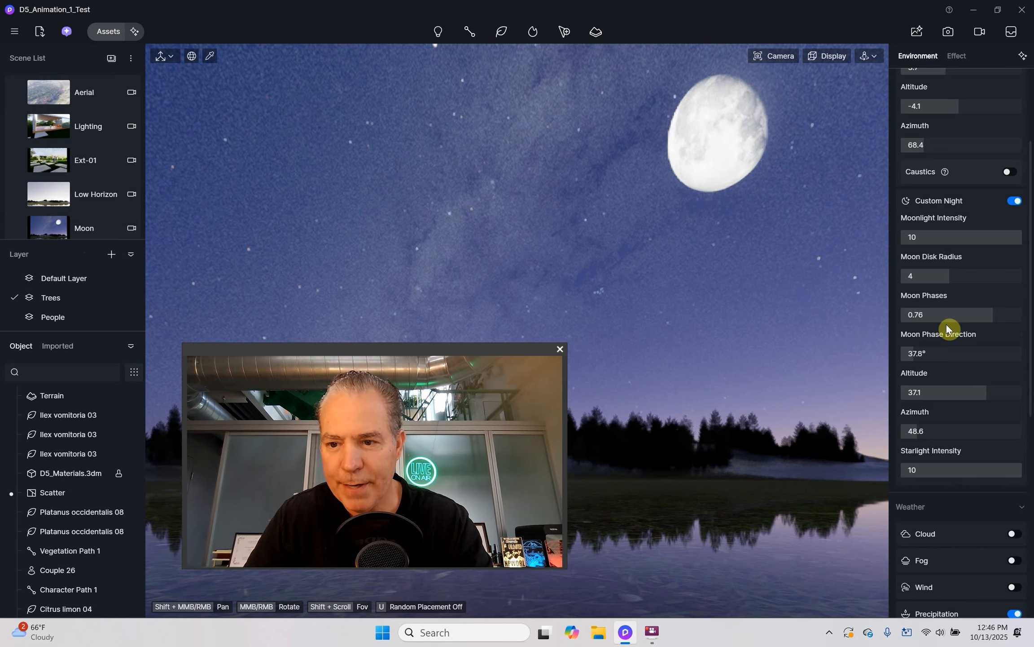
scroll(946, 361, down, 2)
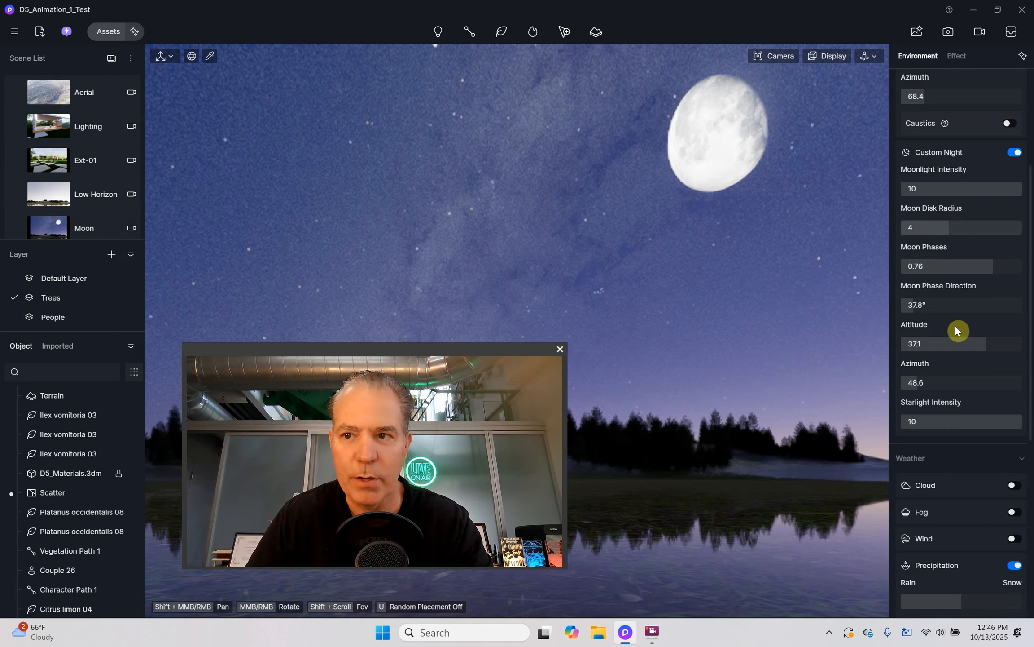
Step: Create a video clip of the moonlit lake with the Slide Up camera movement and set its duration to 4 seconds
click(980, 32)
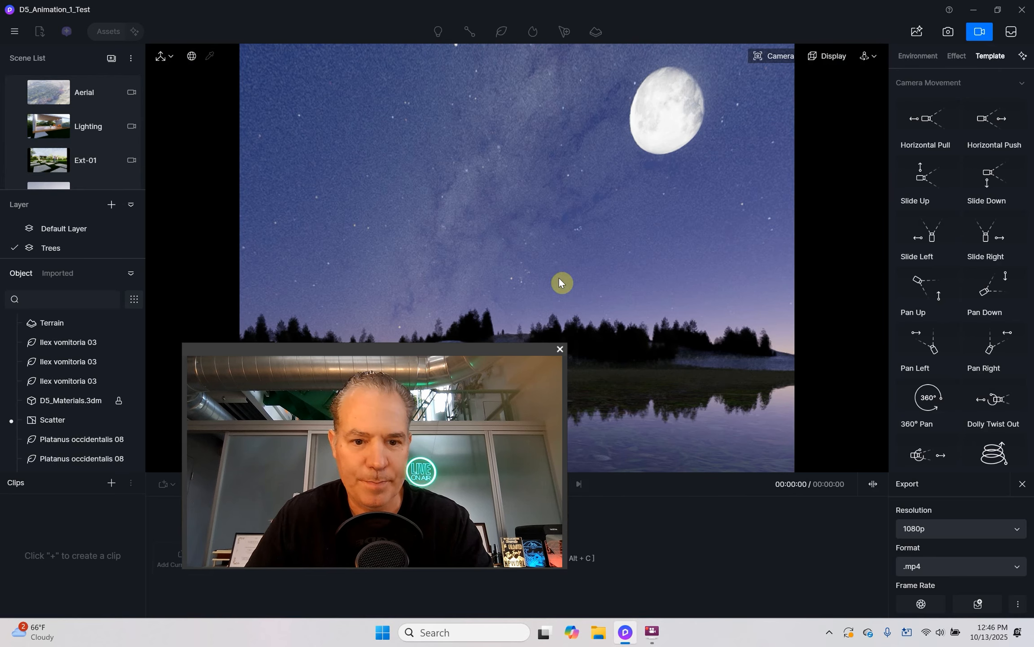
drag(316, 351, 542, 303)
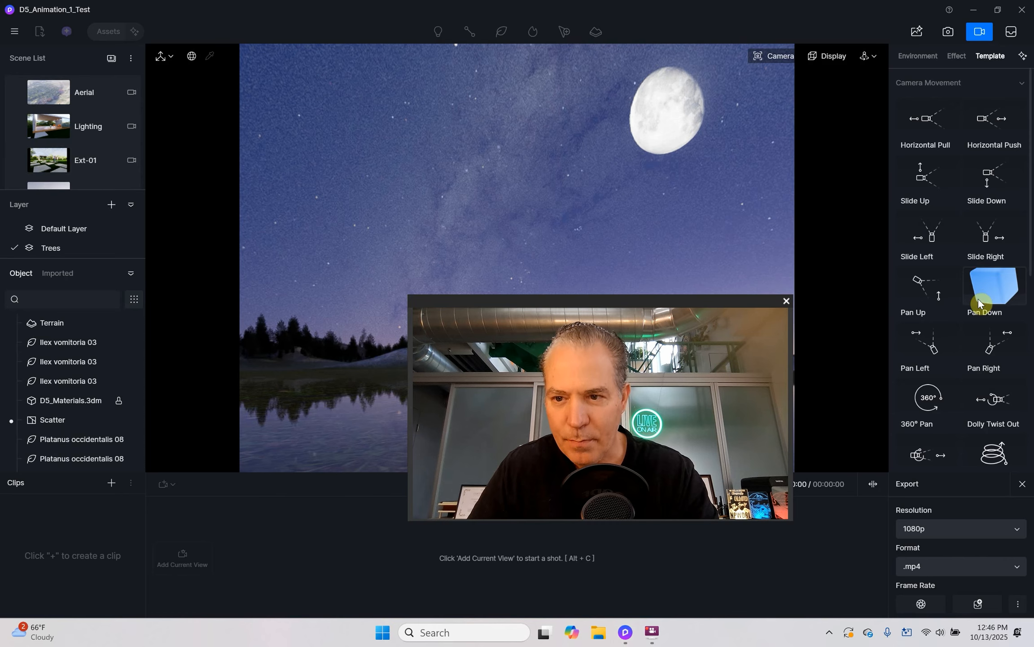
click(929, 187)
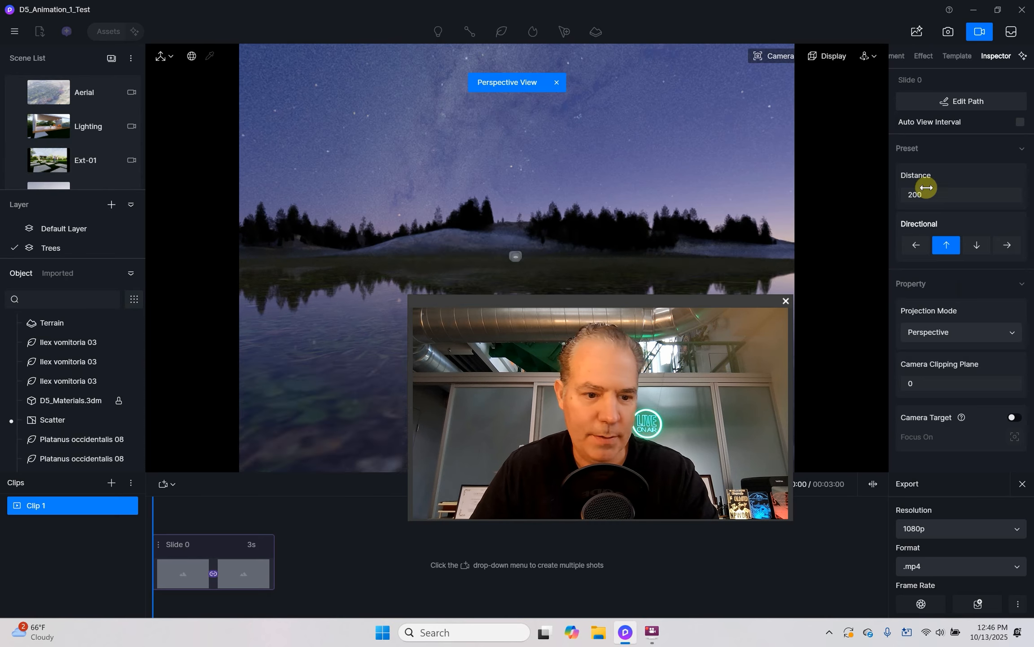
double_click(249, 547)
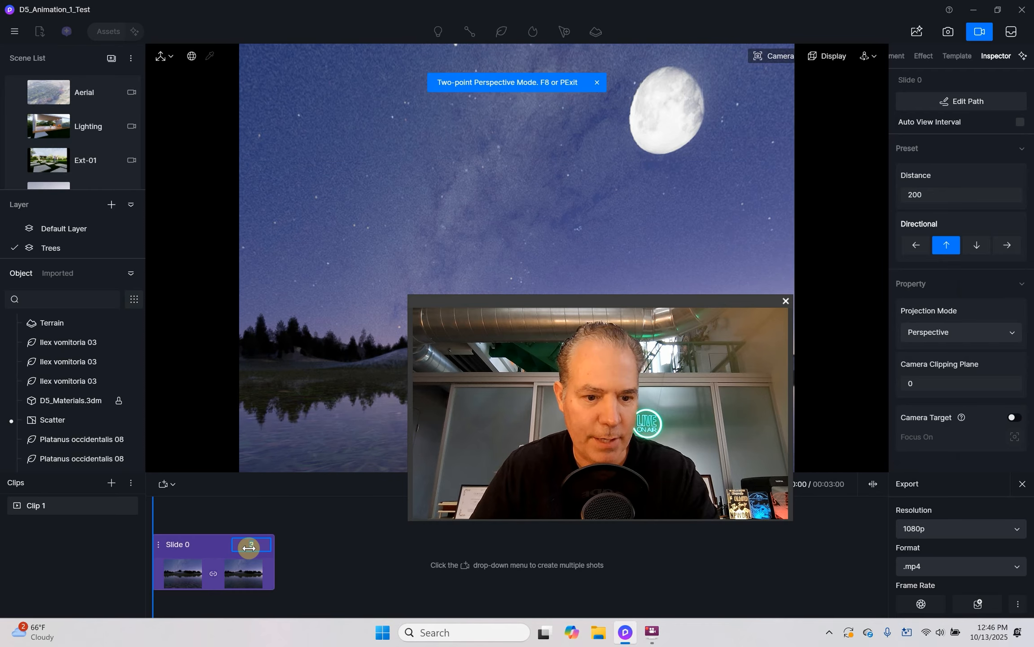
text(4)
key(Return)
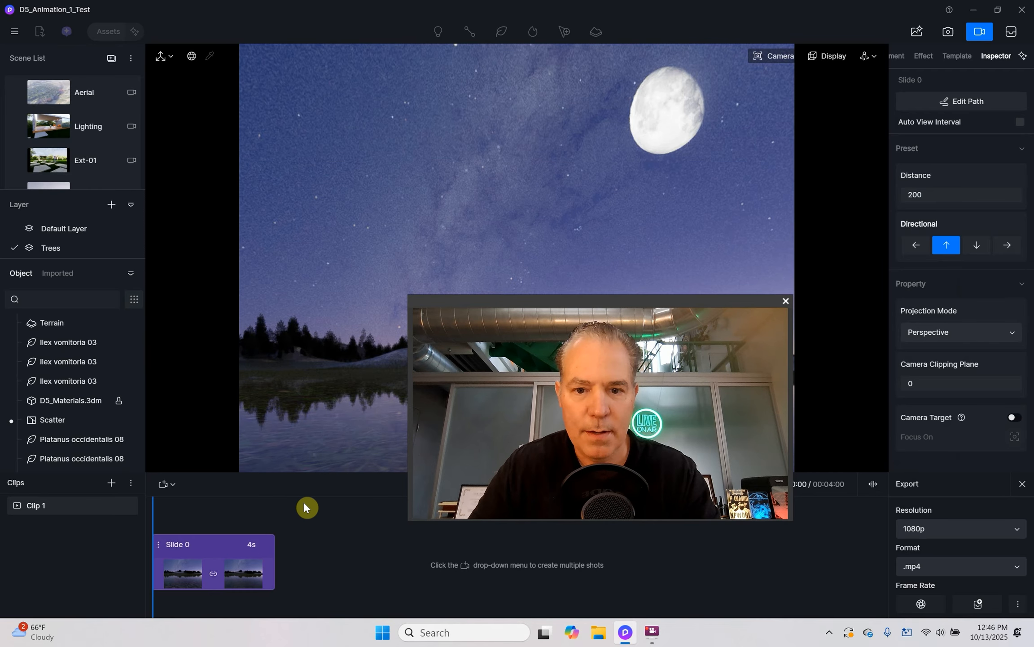
click(524, 302)
drag(526, 306, 549, 387)
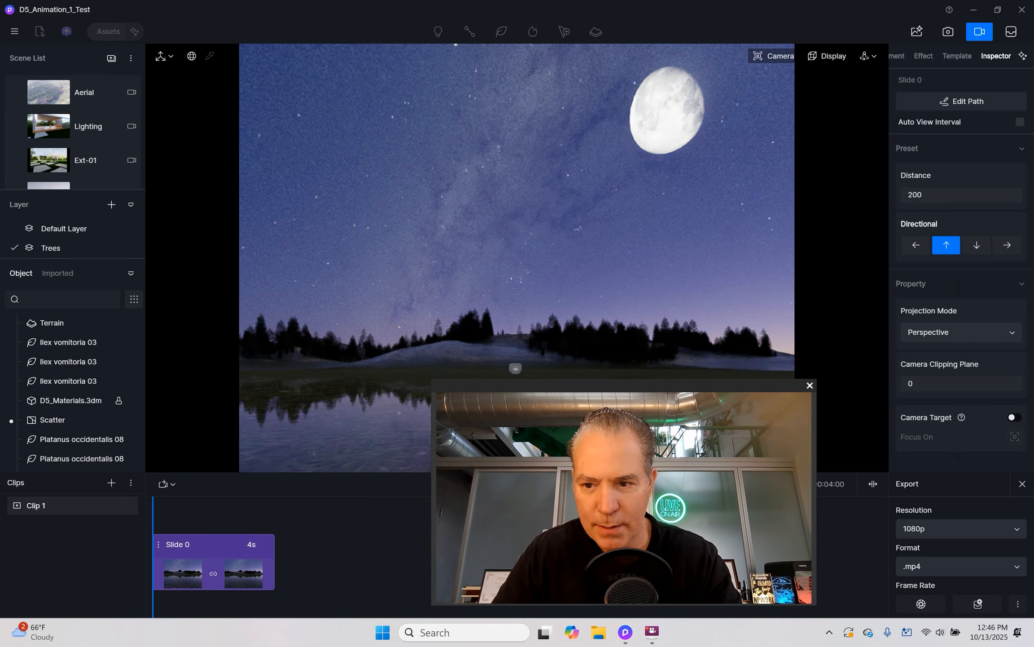
Step: Set the new lake clip's aspect ratio to 16:9 and play it back
click(346, 553)
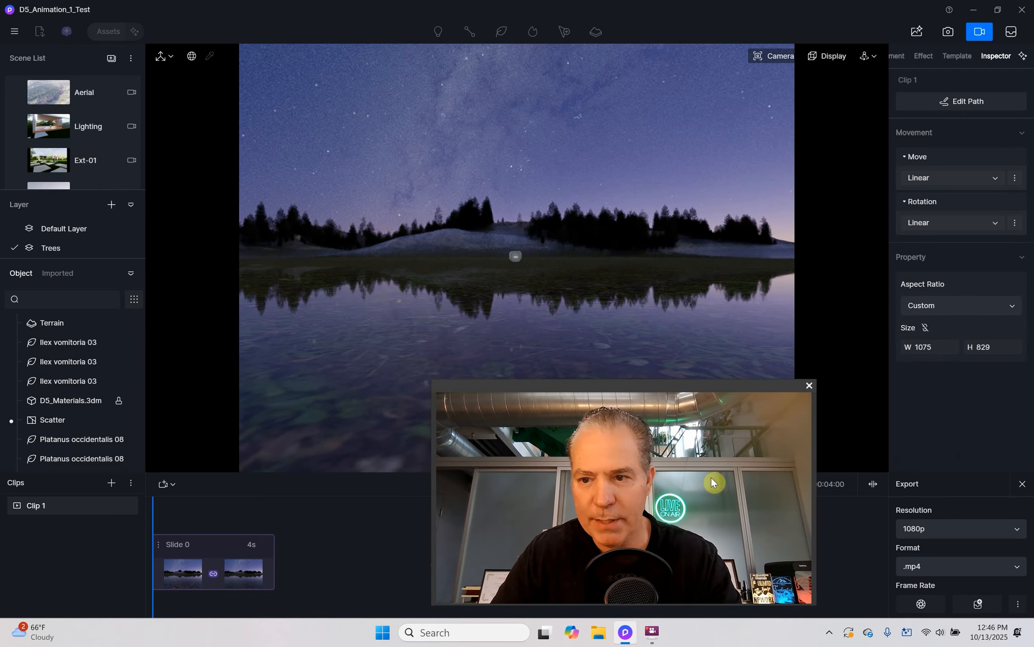
click(968, 309)
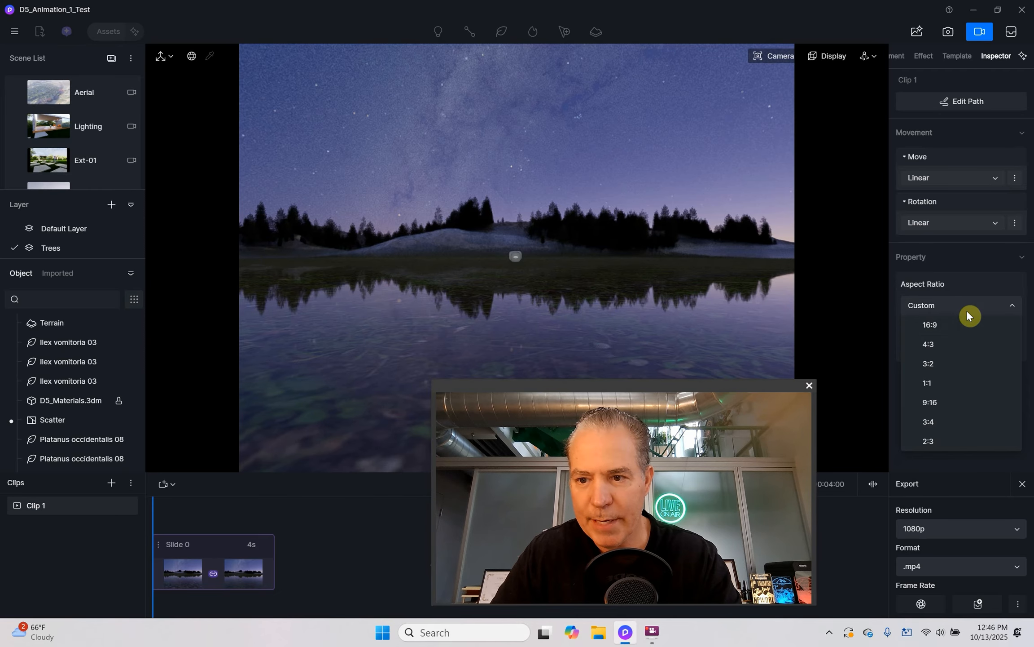
click(949, 326)
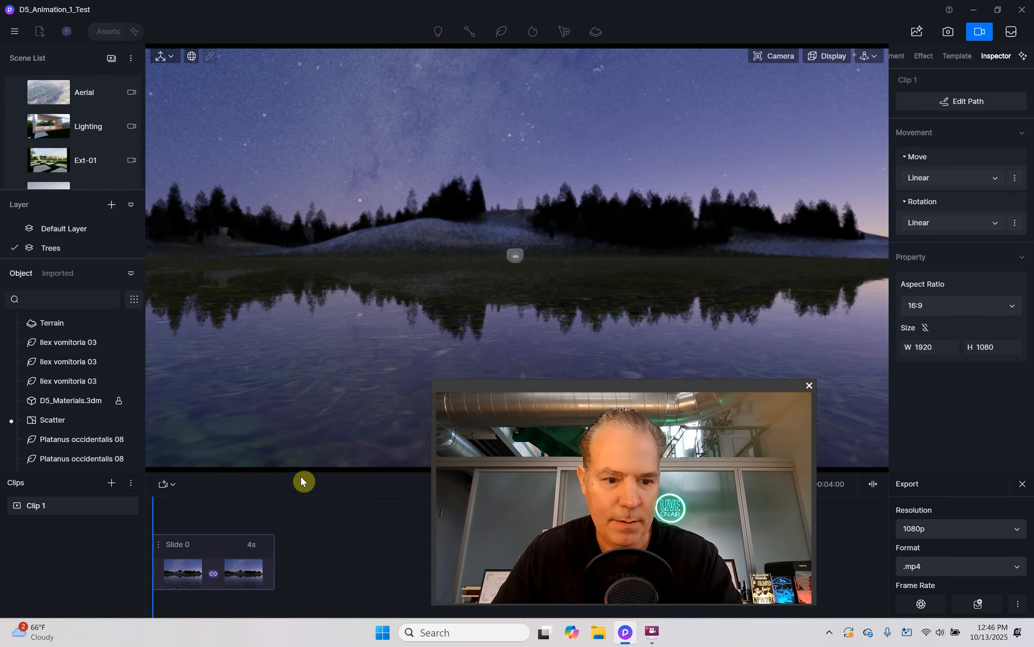
drag(633, 390, 849, 391)
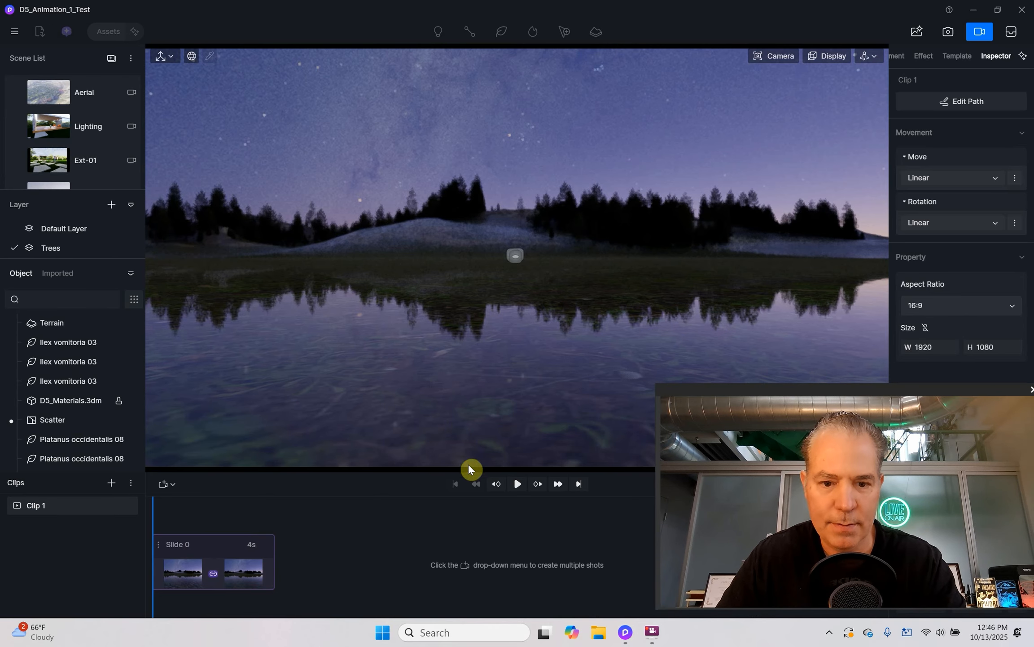
click(515, 489)
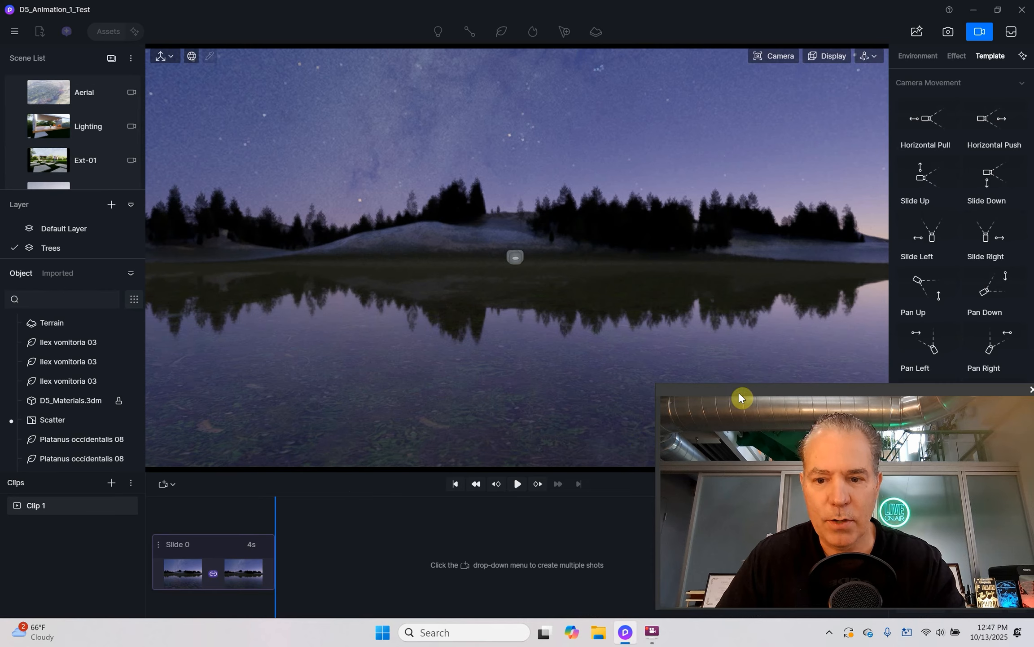
Step: Rename the lake clip as Slide up
drag(741, 398, 590, 388)
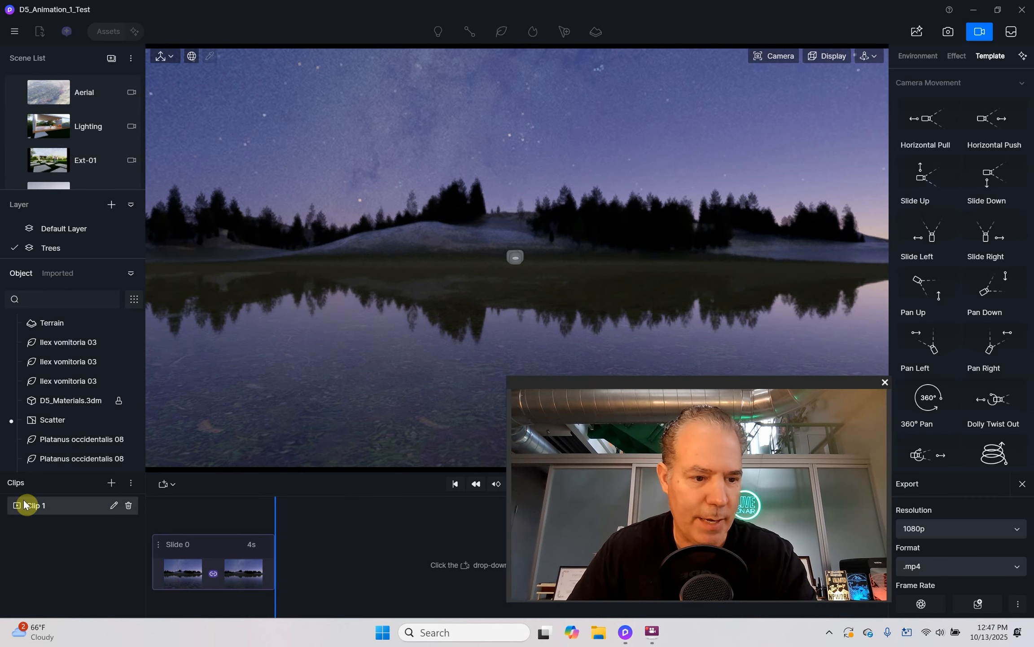
click(112, 506)
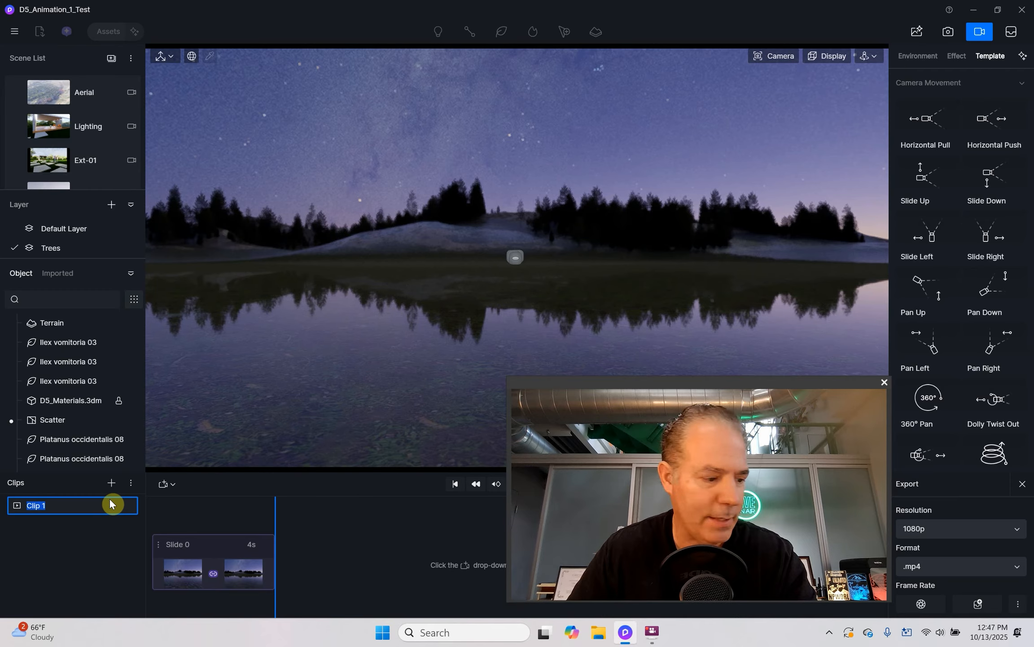
text(Sl)
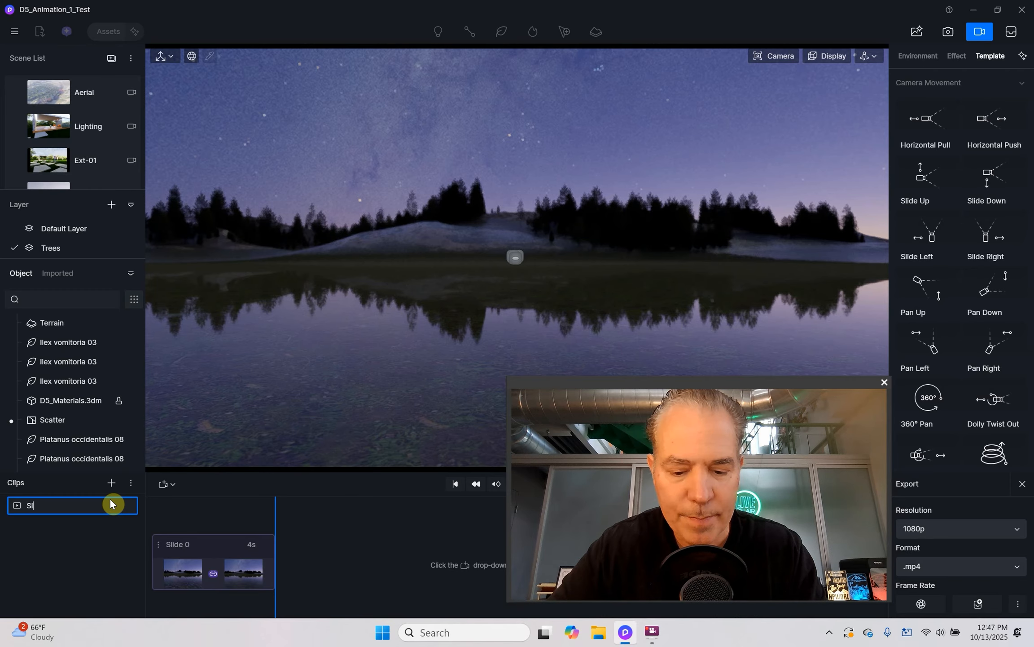
text(ide up)
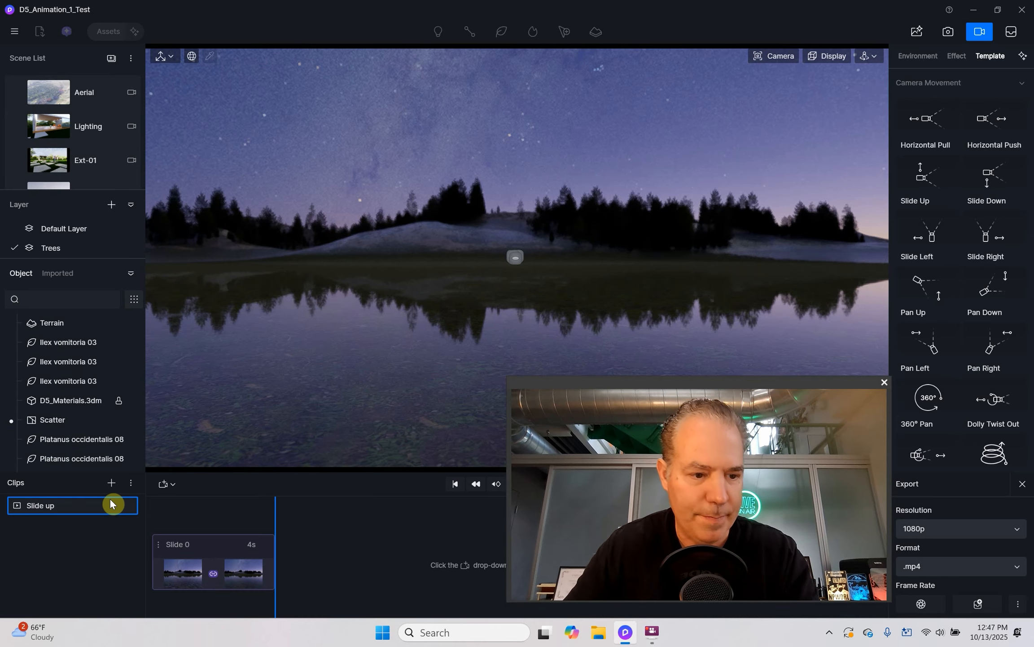
click(107, 562)
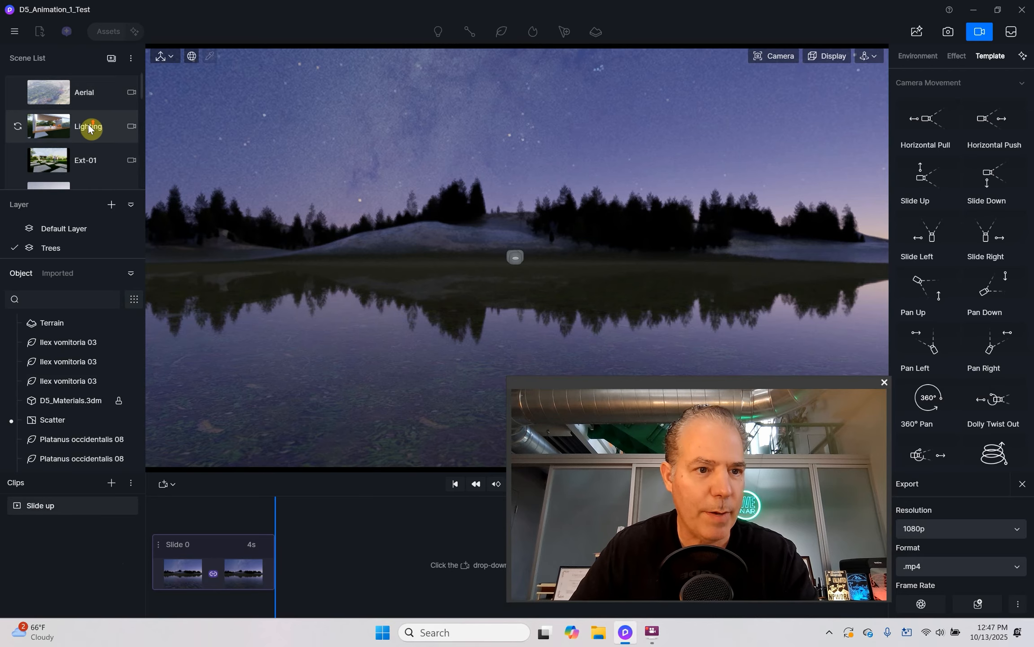
Step: Leave video mode, load the Moon scene and lower its Custom Night moon altitude to 12.8
click(980, 32)
click(99, 226)
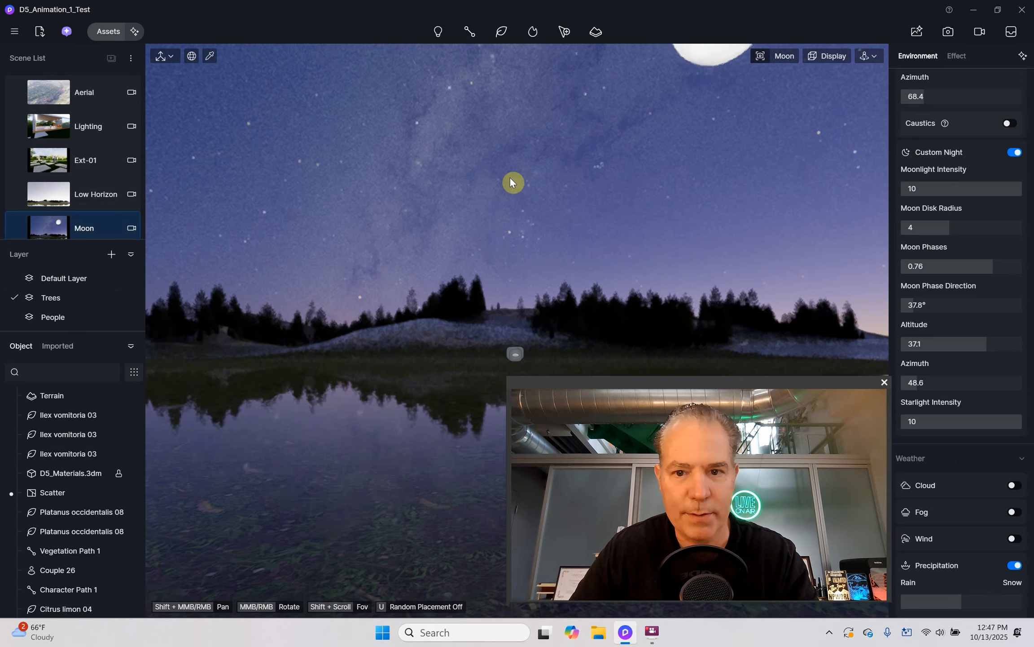
drag(804, 379, 482, 166)
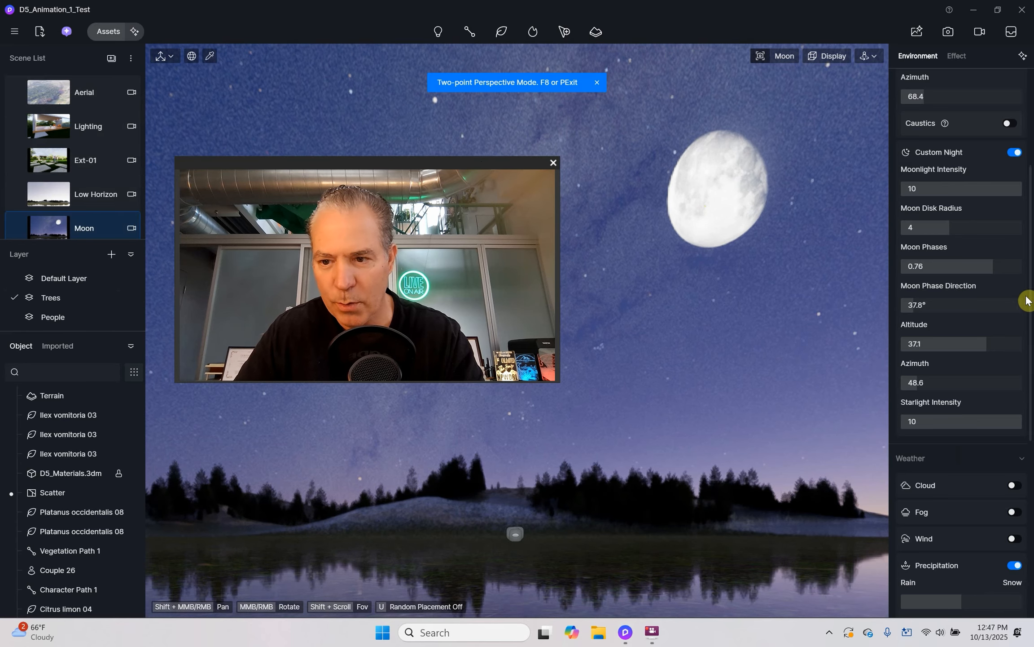
drag(986, 346, 967, 343)
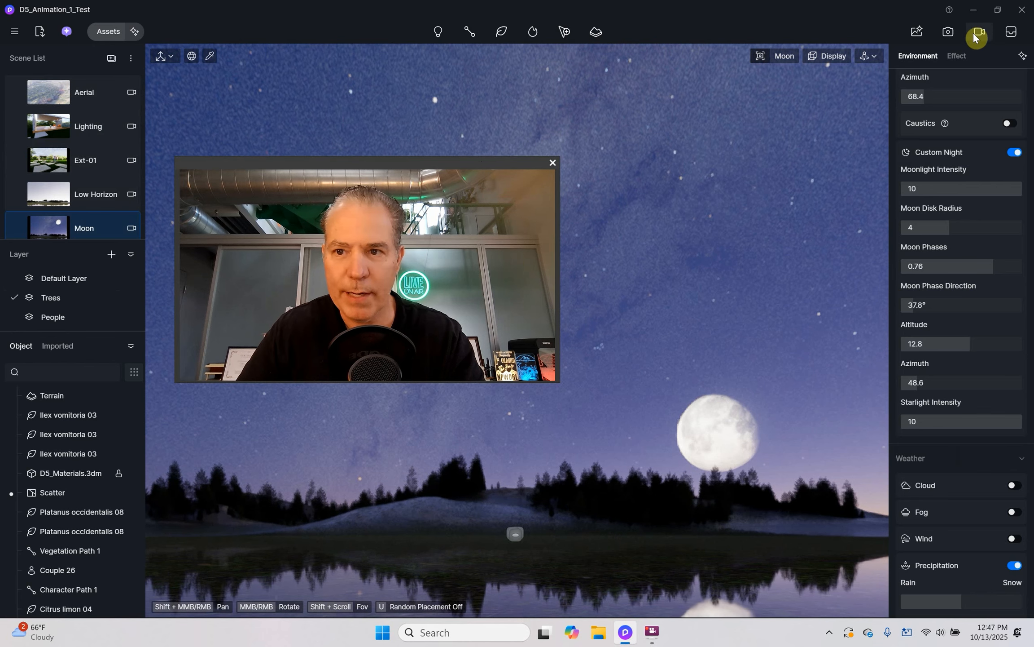
Step: Update the saved Moon scene with the lowered moon and return to video mode
mouse_move(28, 237)
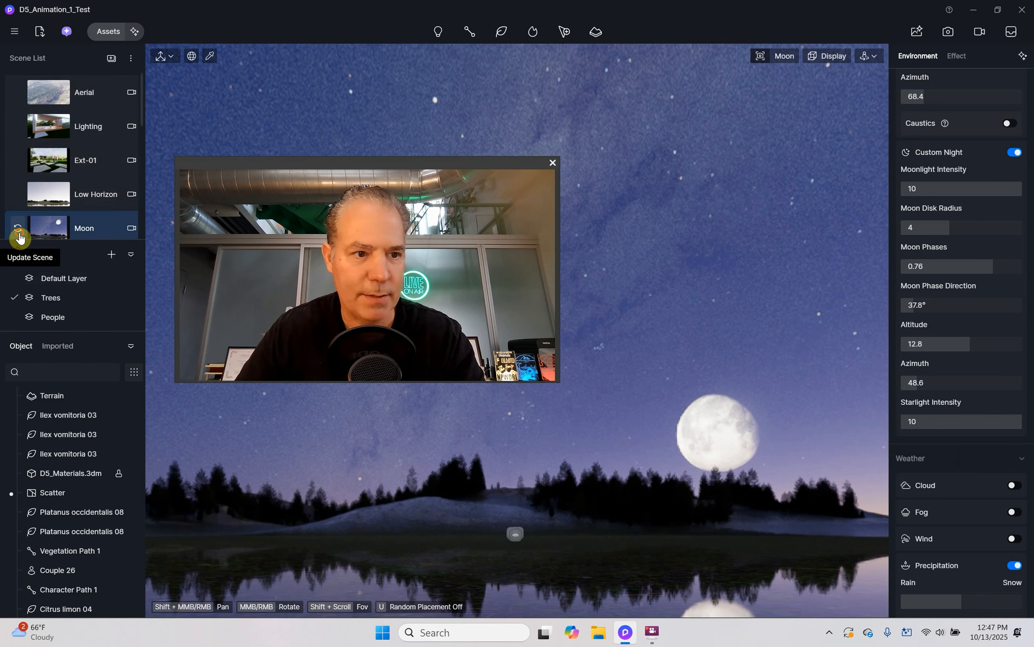
click(19, 235)
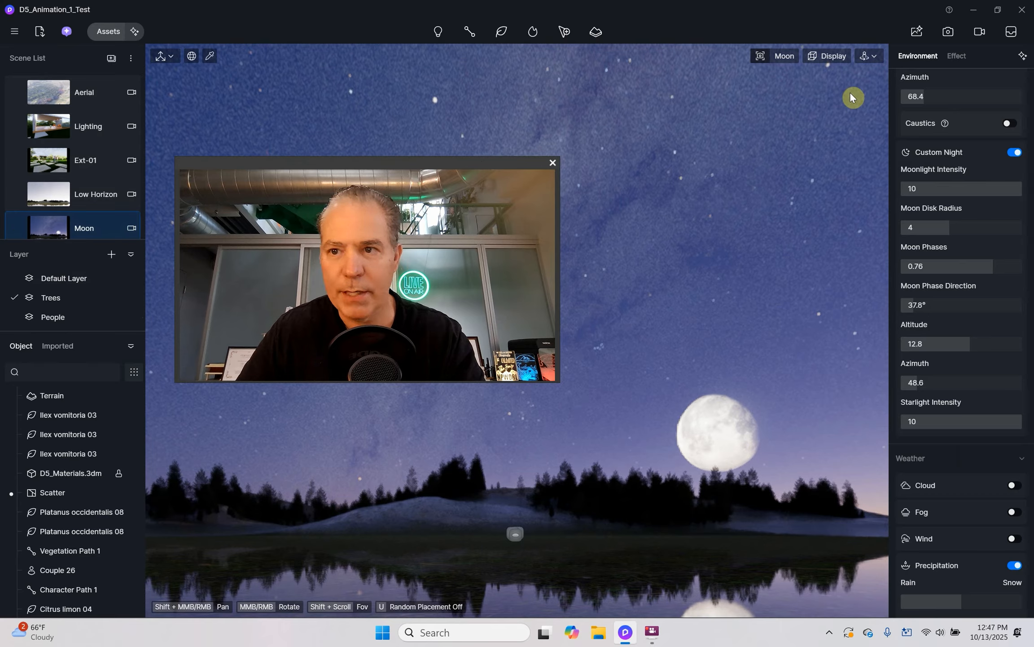
click(966, 38)
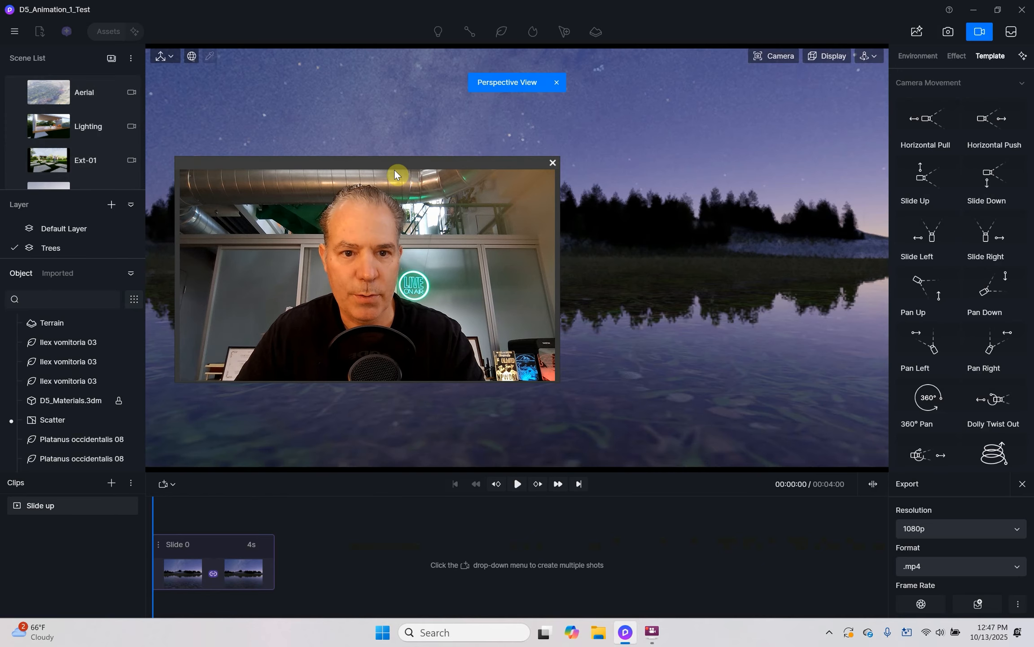
Step: Play back the Slide up clip and delete it from the clip list
drag(394, 171, 844, 287)
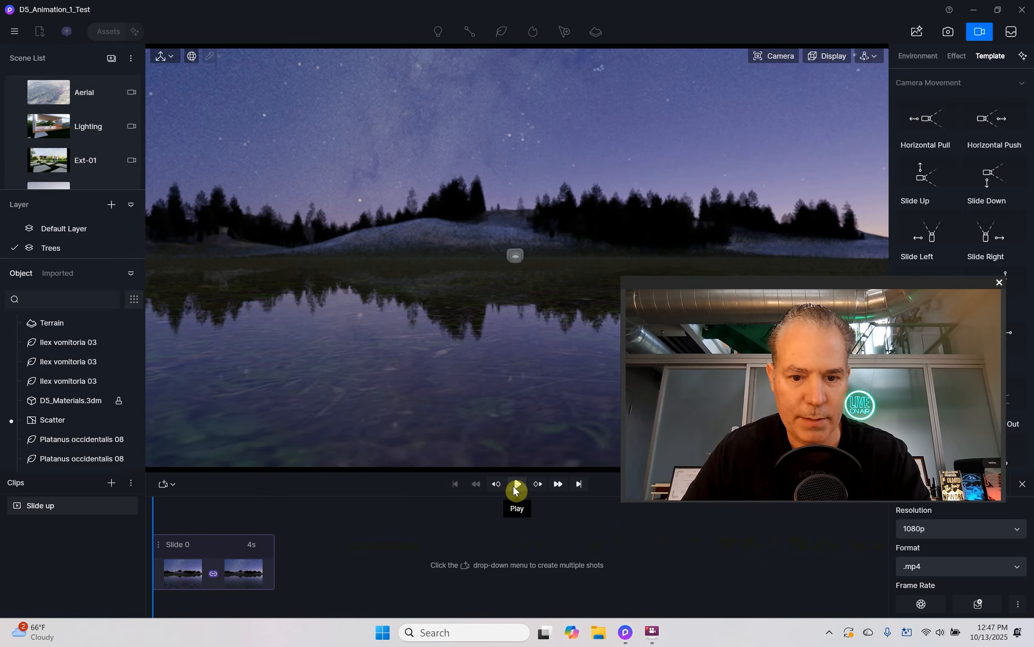
click(517, 488)
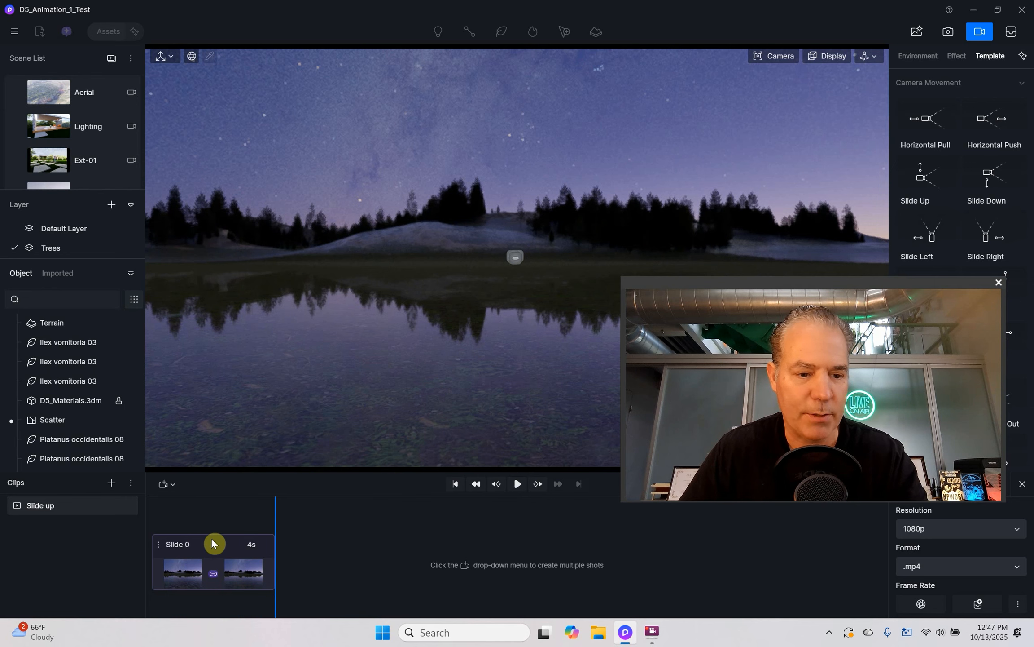
click(129, 507)
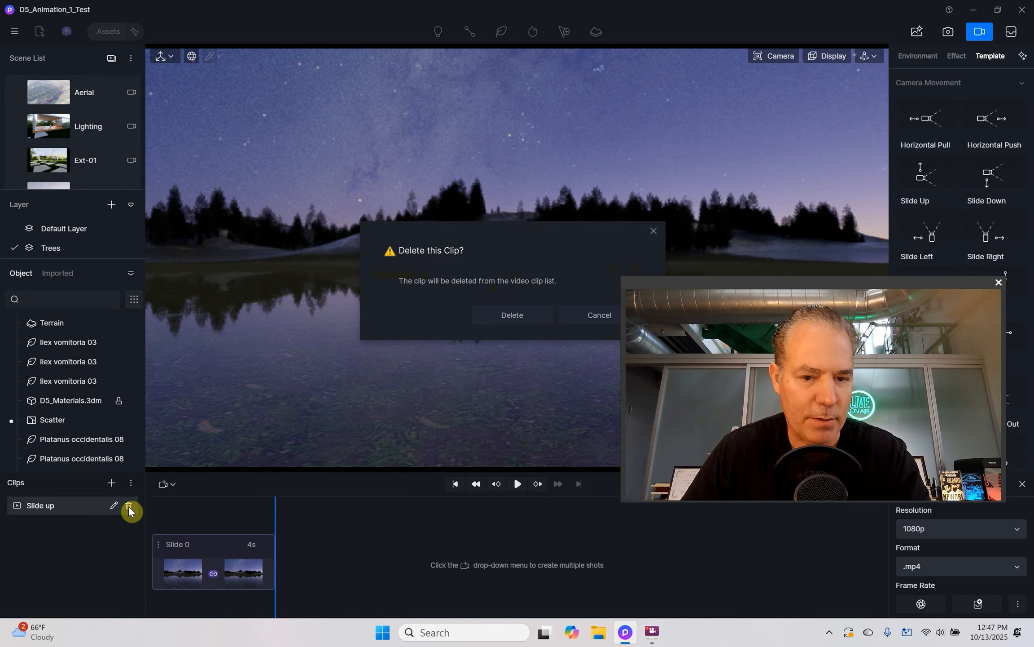
click(499, 316)
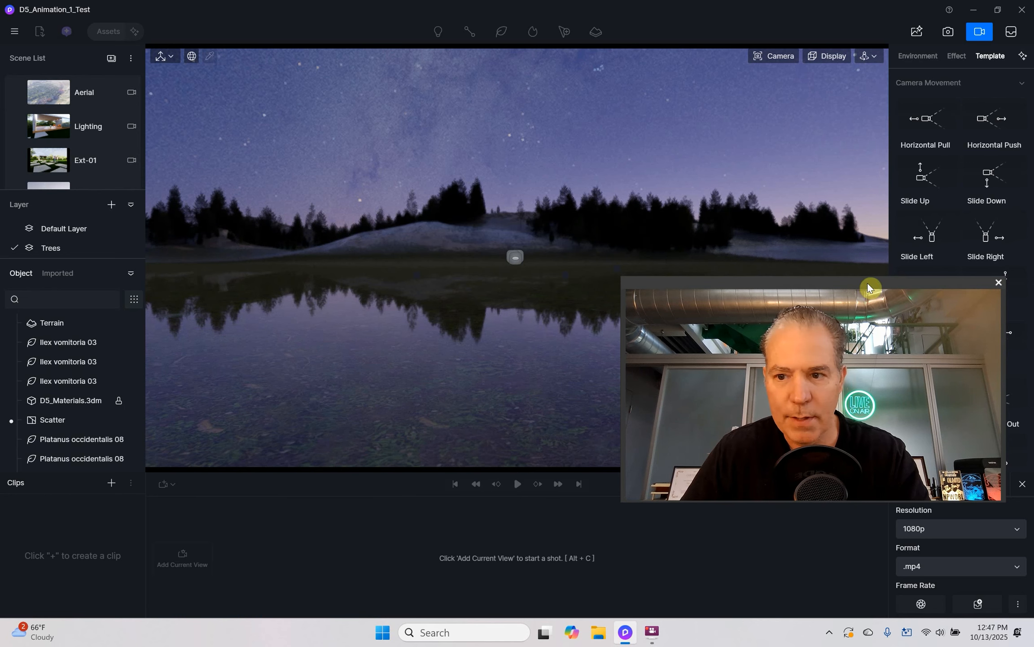
Step: Load the Moon scene from the scene list to restore its moonlit lake view
click(565, 281)
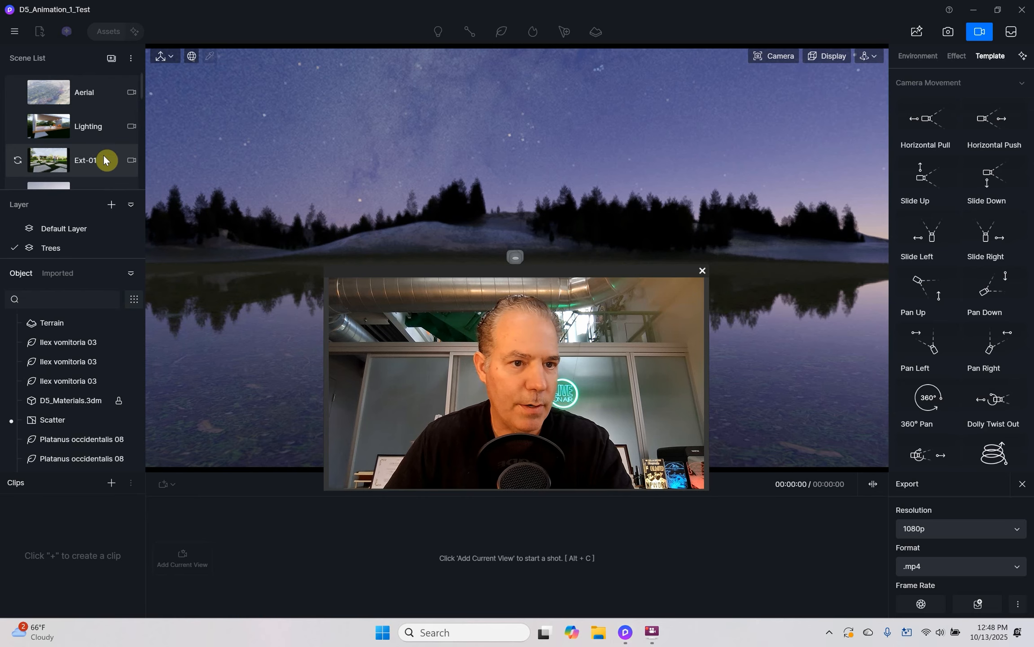
scroll(104, 155, down, 5)
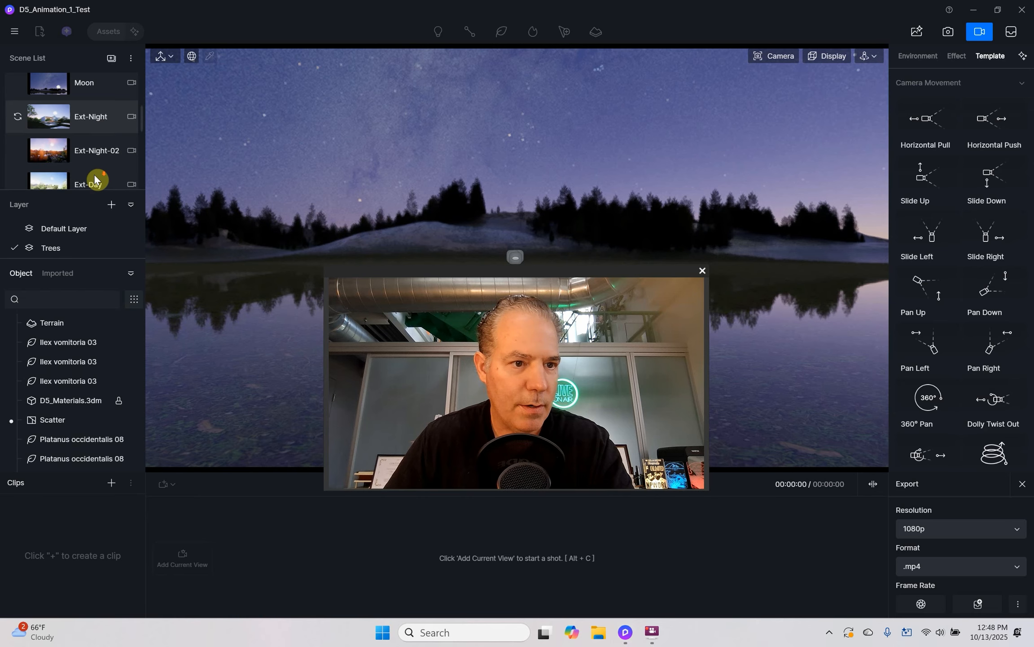
click(104, 87)
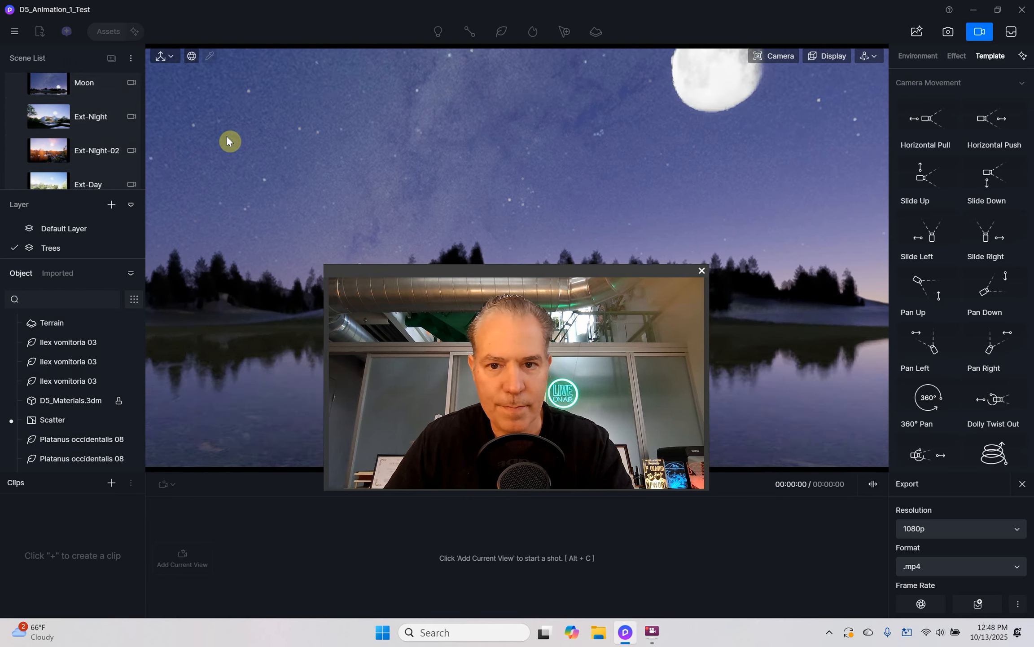